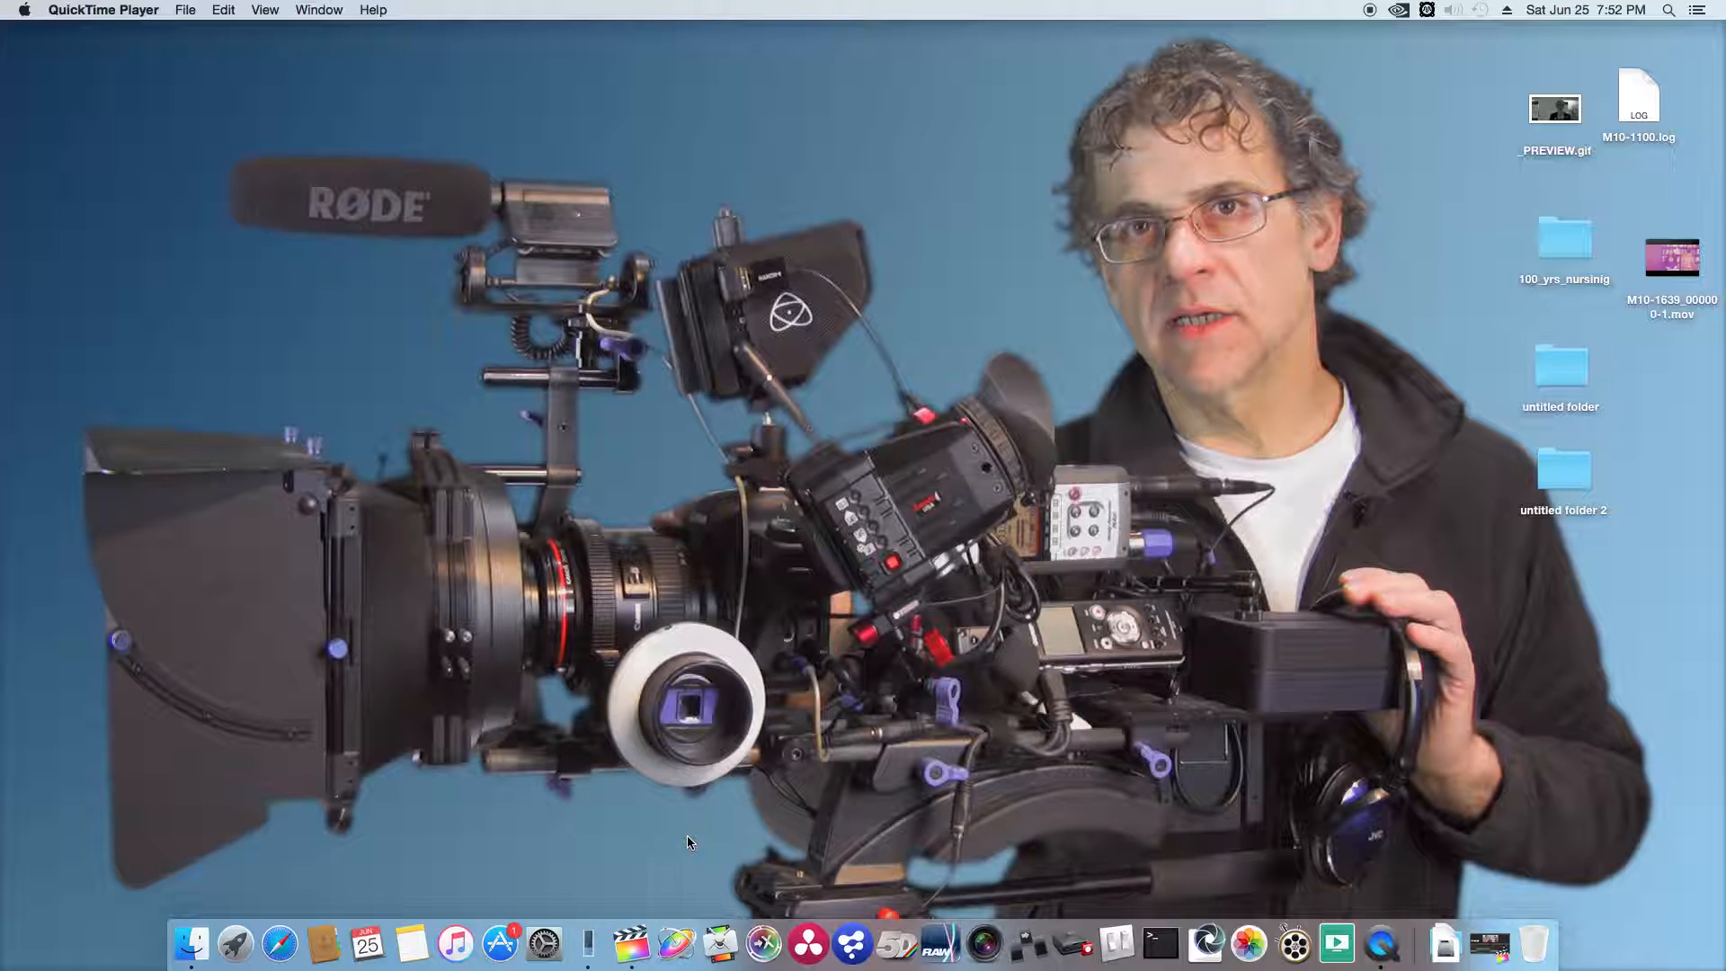
Switch to Final Cut Pro and look over the stacked camera clips, audio and Clouds generator in the Within Circles timeline
left_click(636, 958)
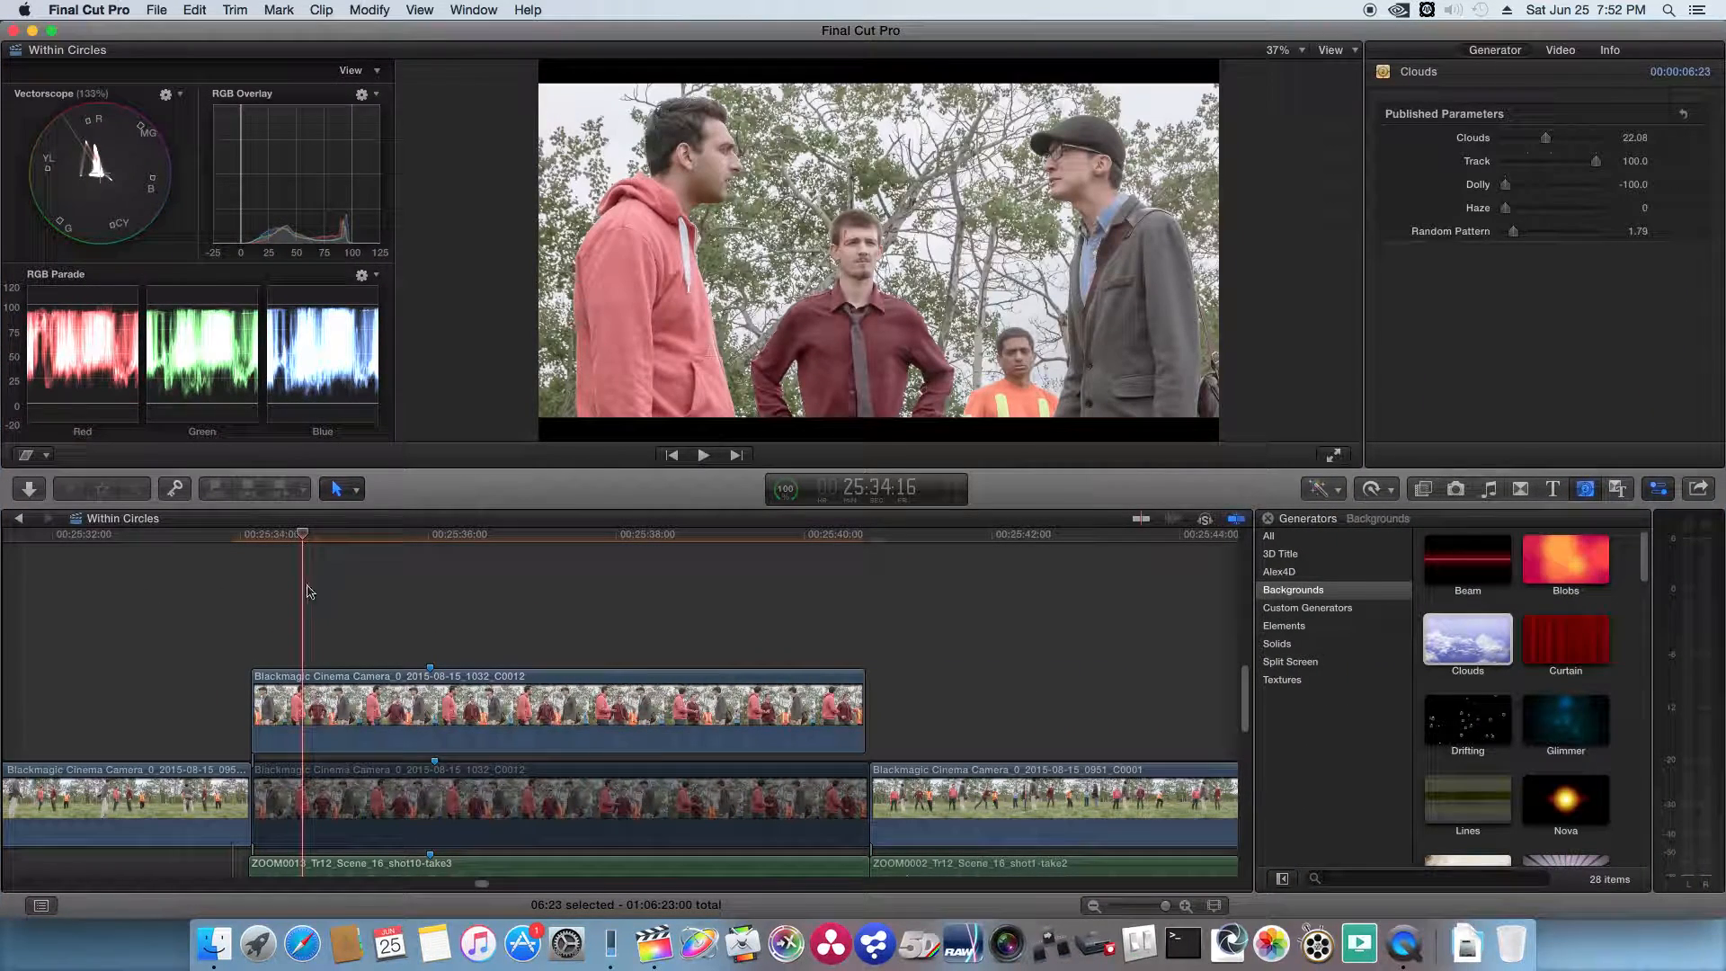
left_click(304, 538)
left_click_drag(304, 538, 313, 541)
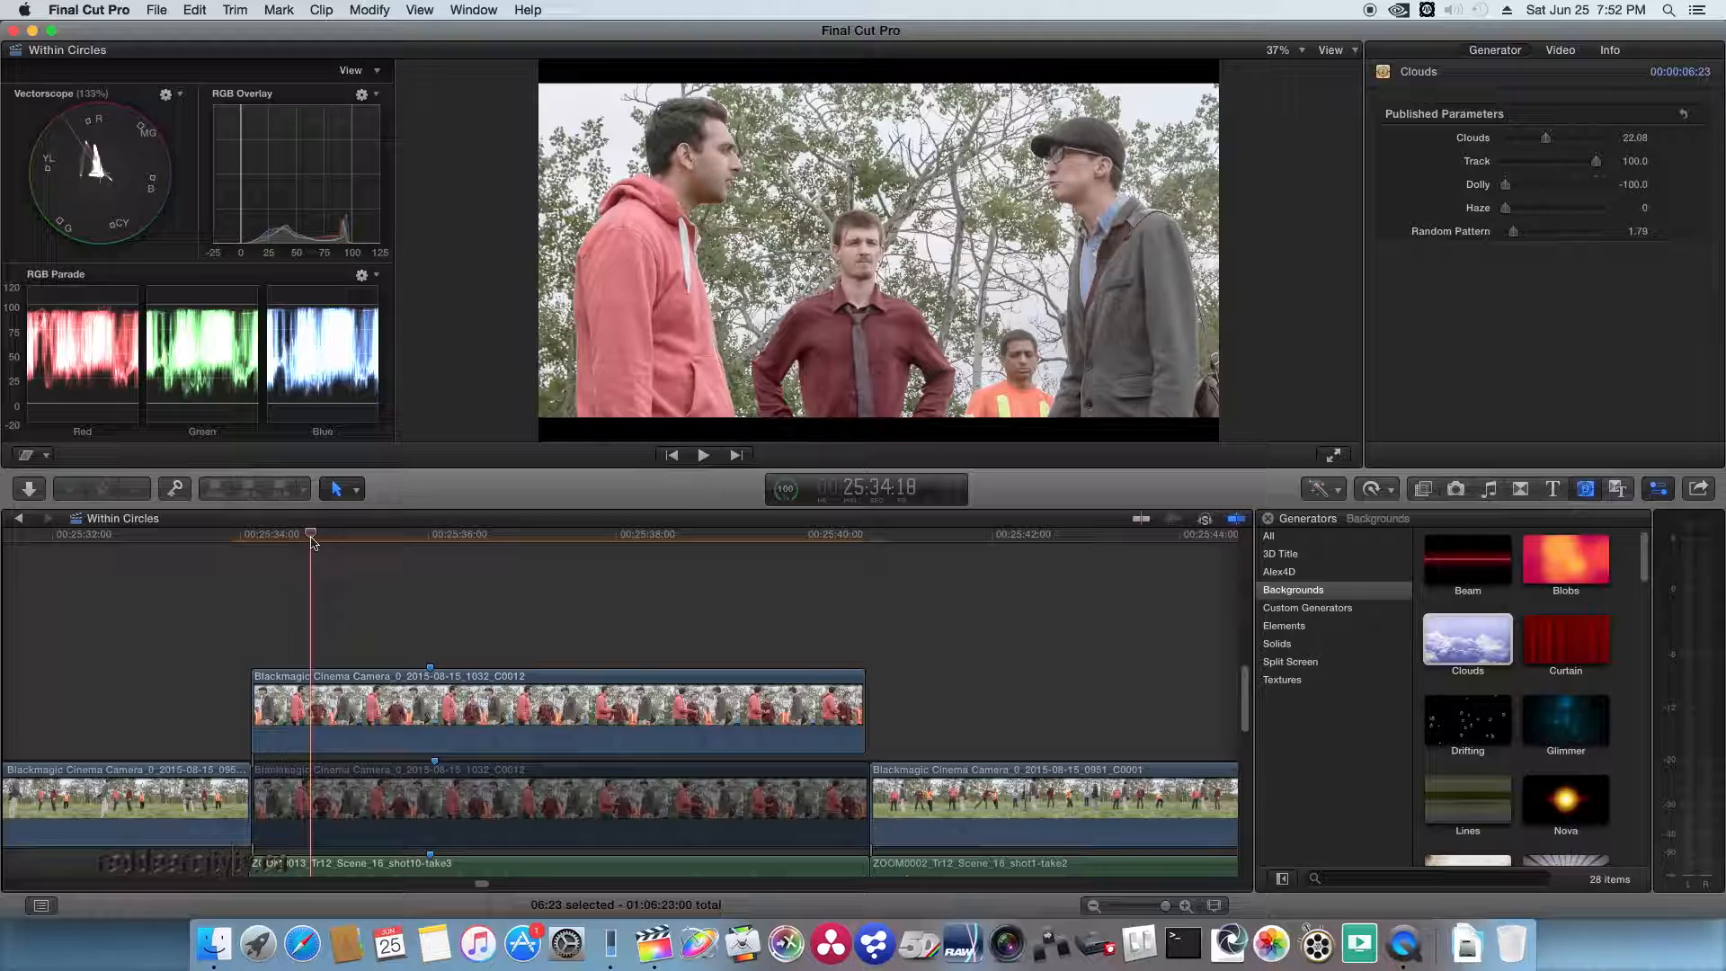
scroll(397, 727, "down", 3)
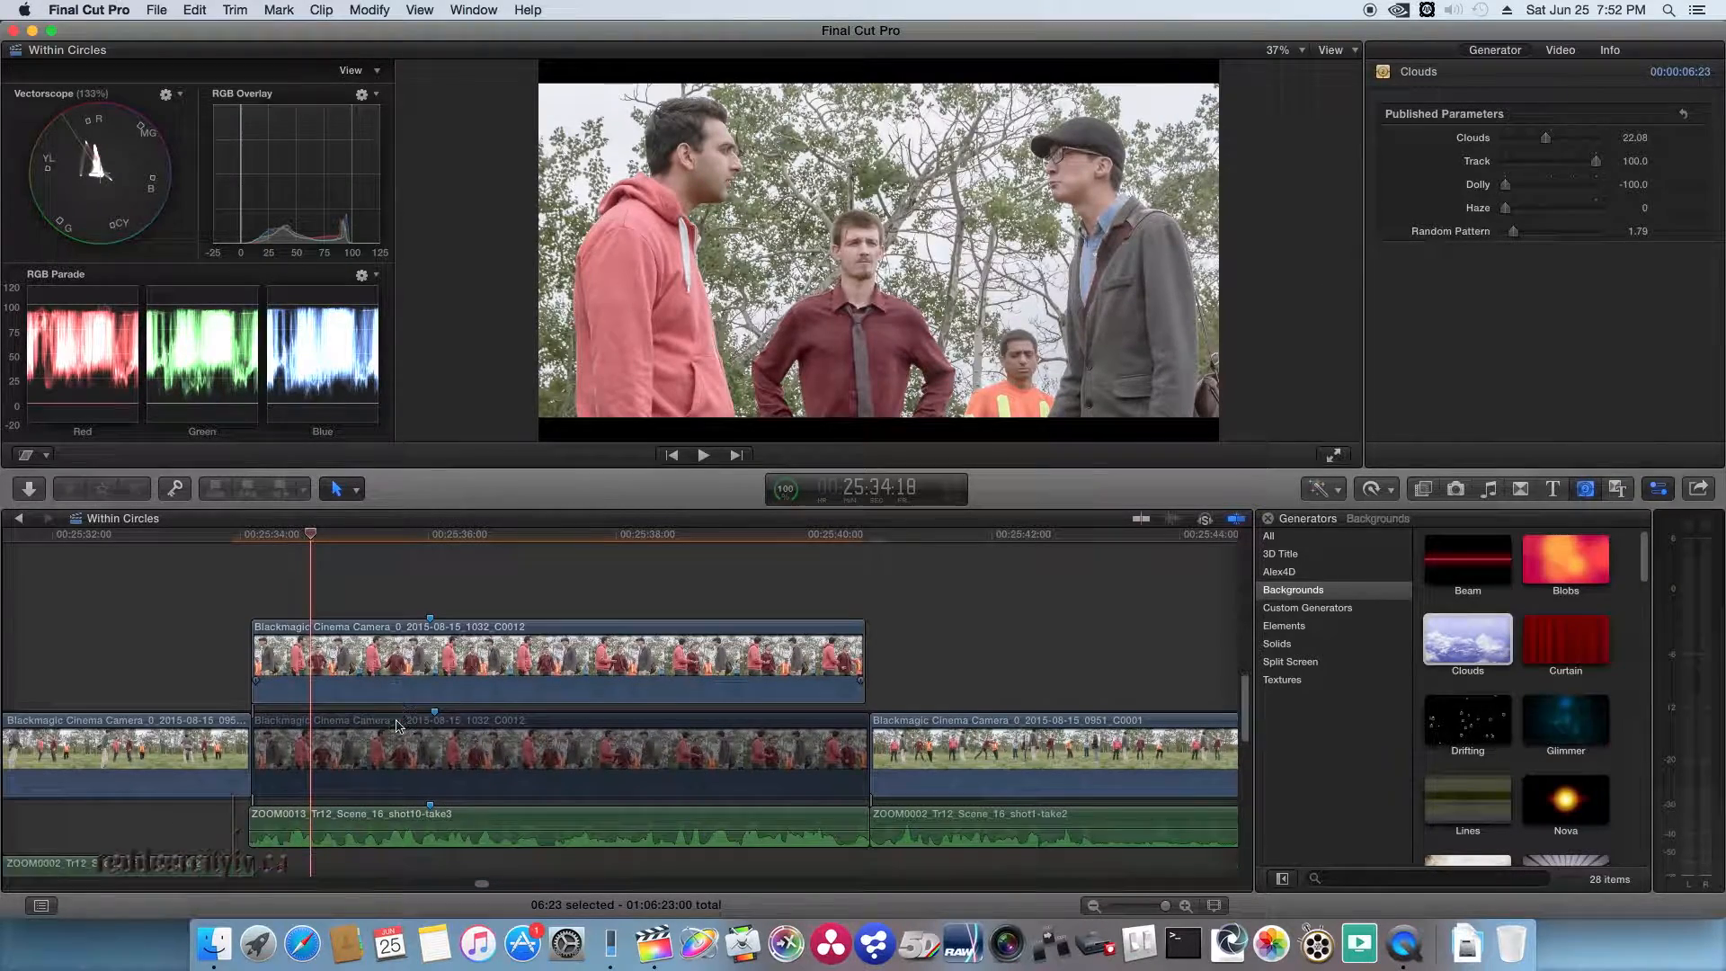
scroll(398, 727, "down", 5)
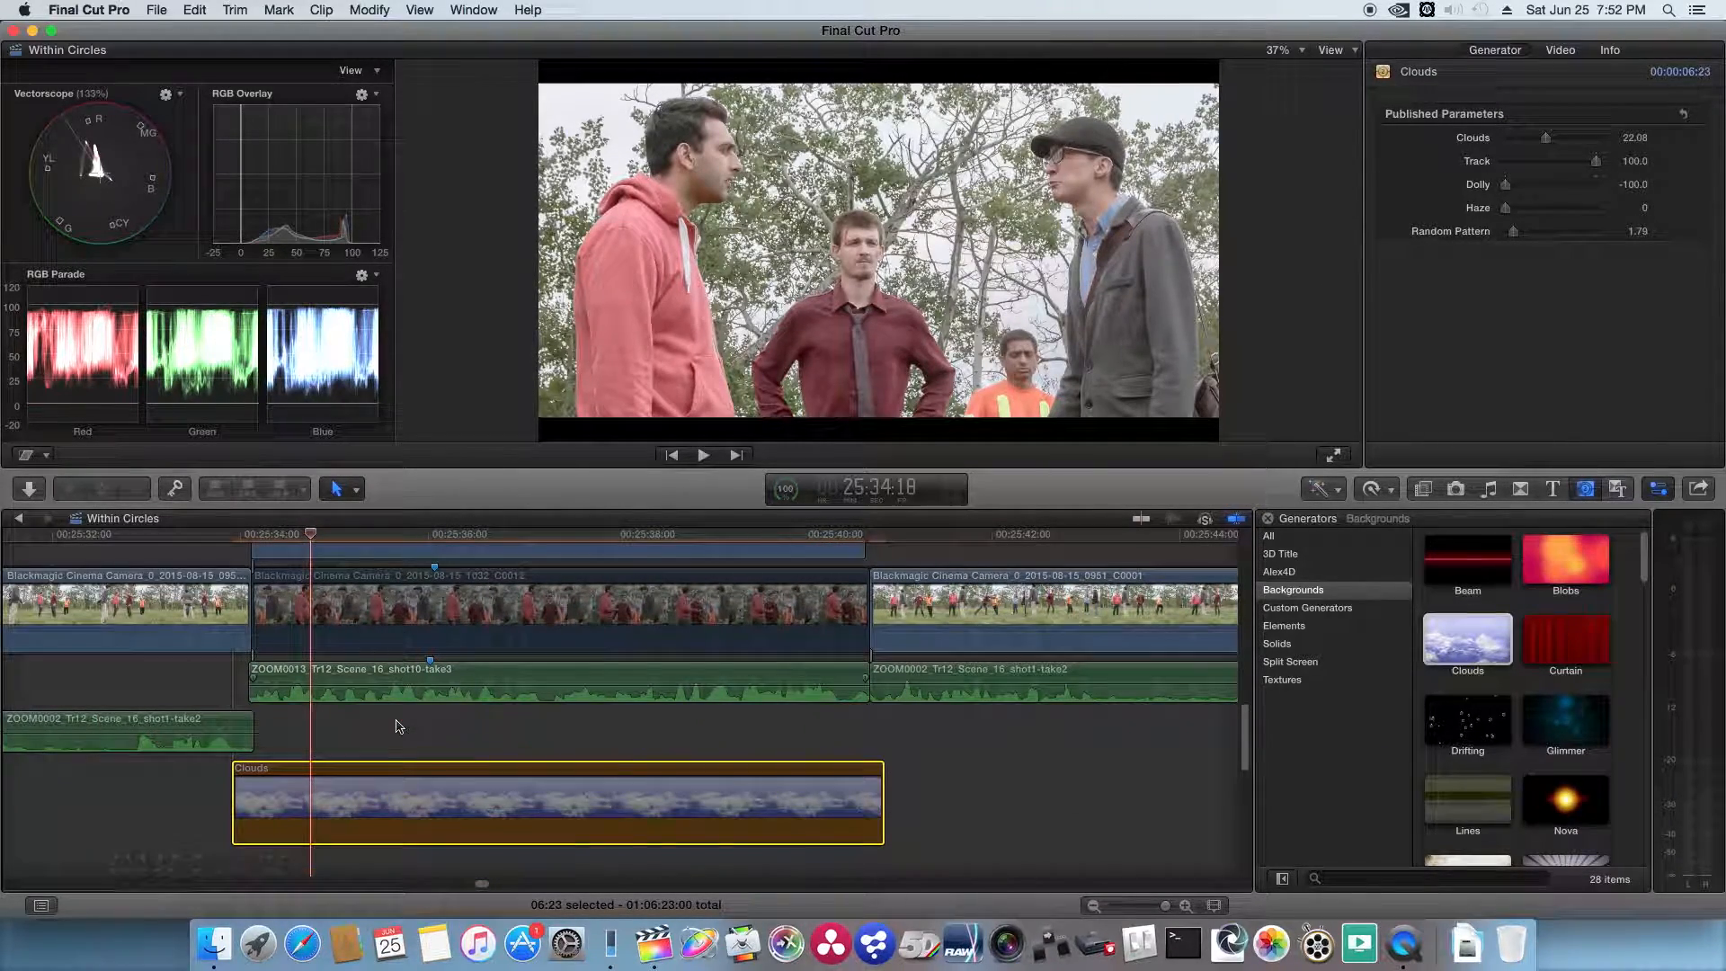
scroll(400, 727, "up", 1)
scroll(399, 726, "up", 3)
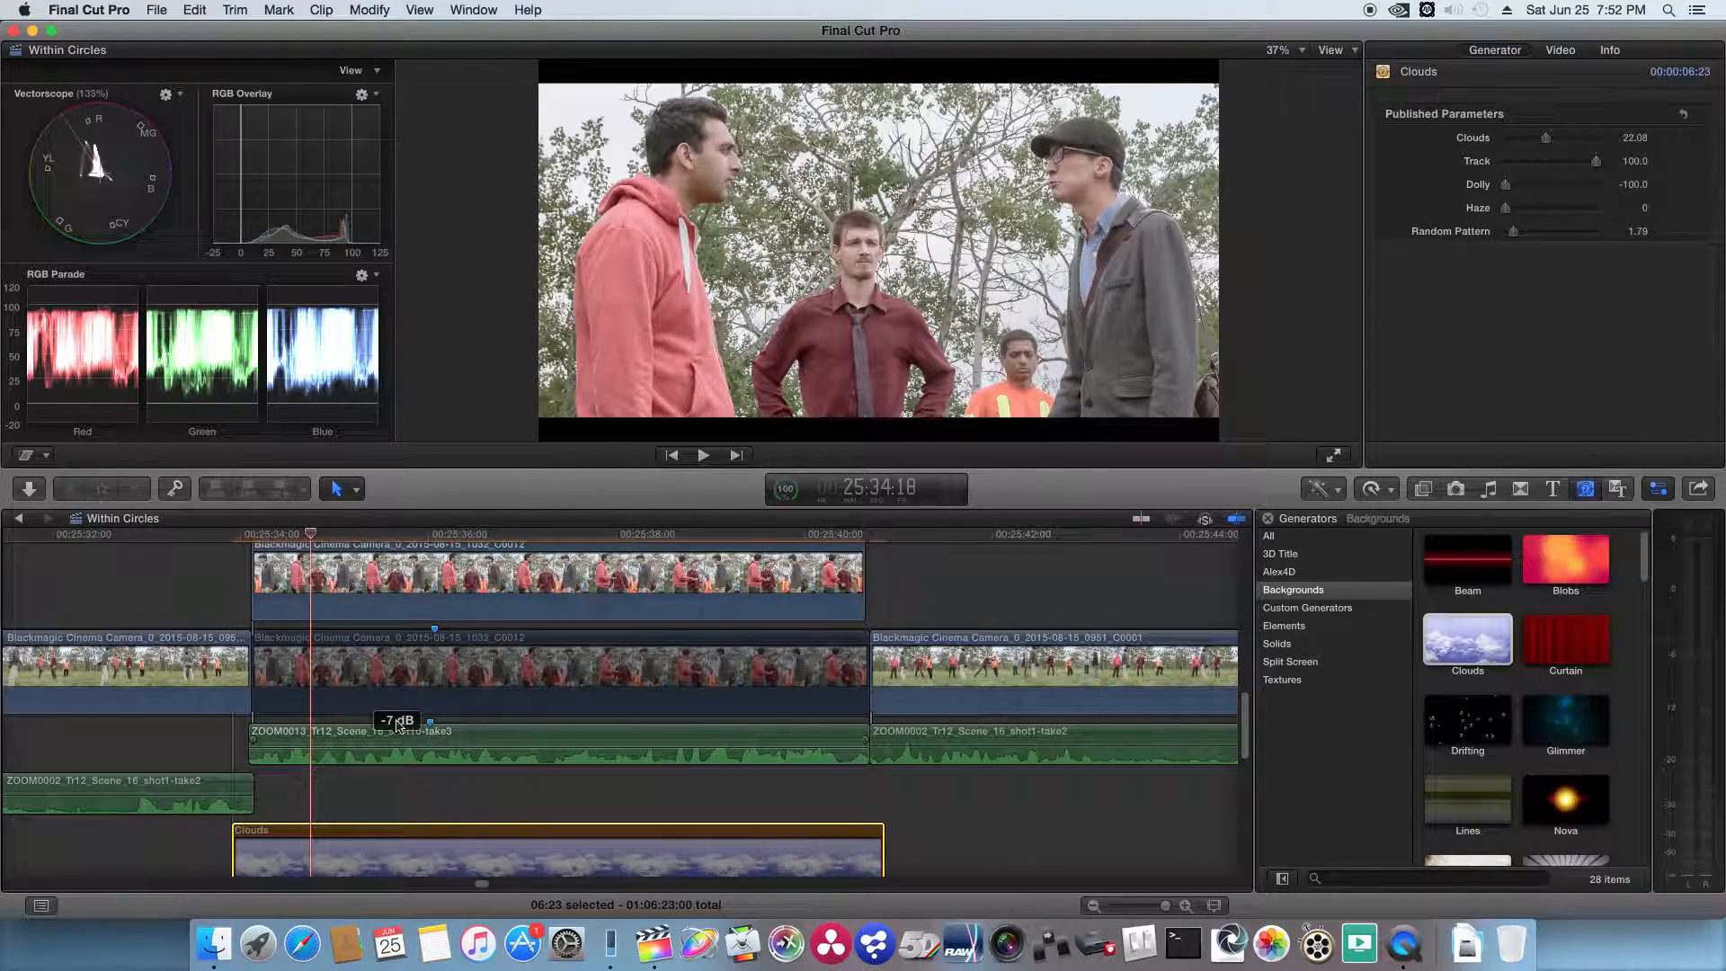
scroll(700, 667, "up", 1)
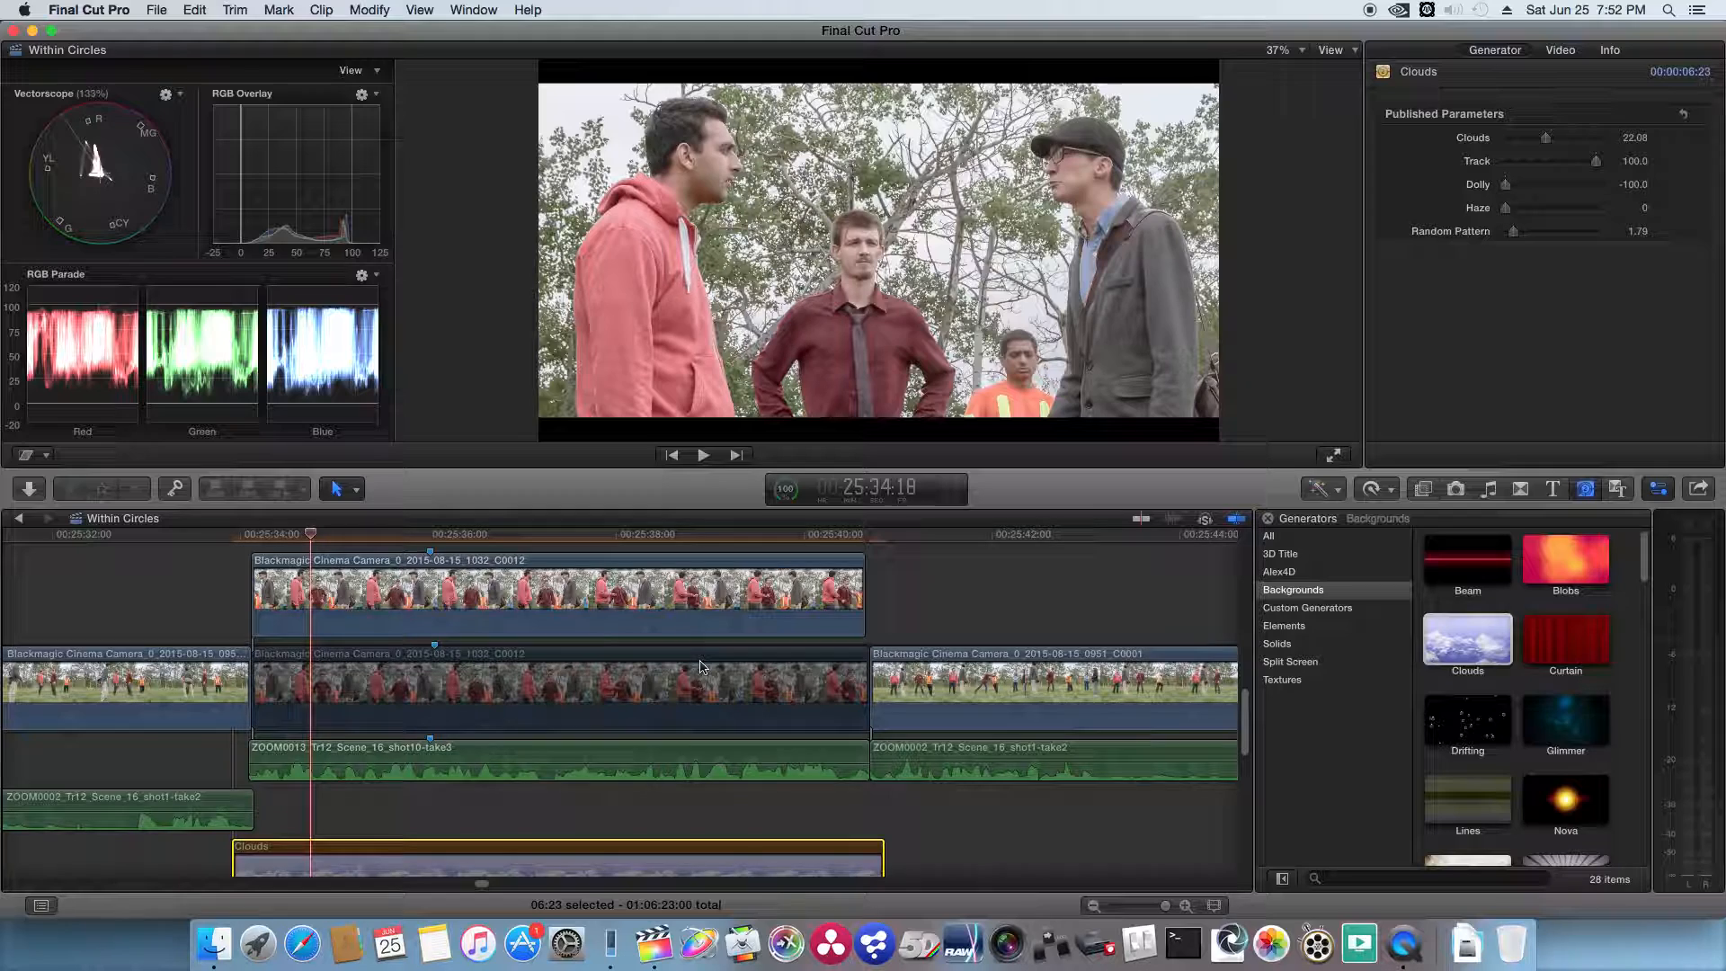
Select the upper connected camera clip and check which version of Final Cut Pro is installed
left_click(490, 623)
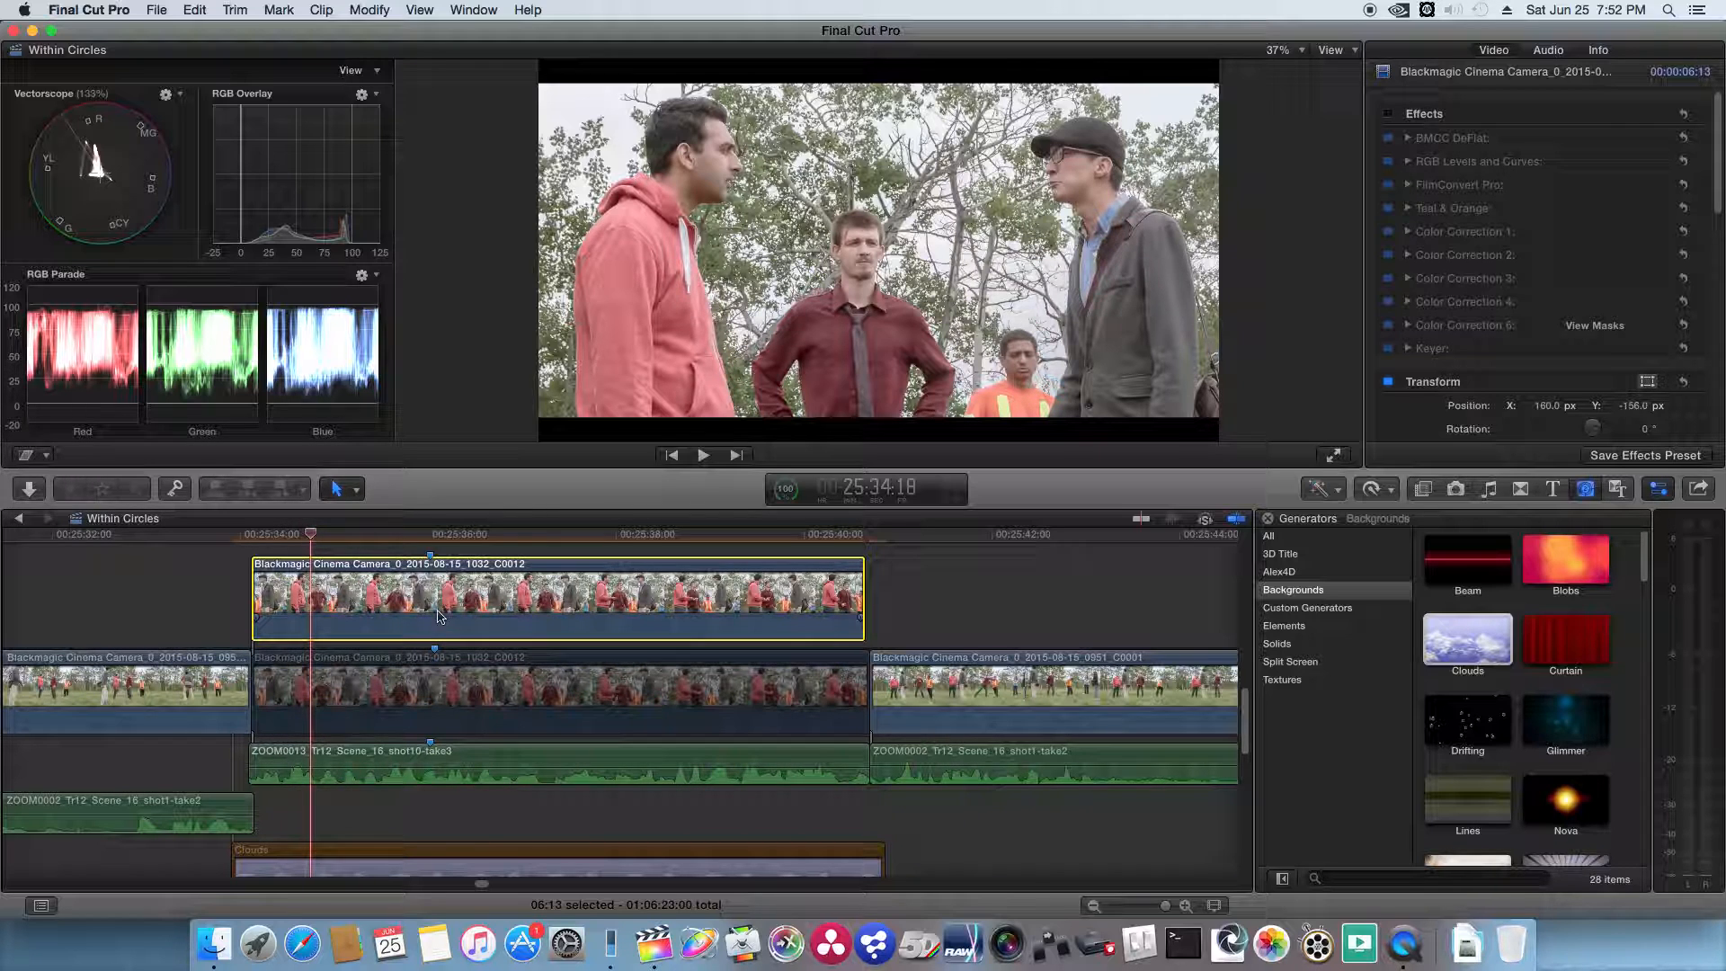
left_click(103, 10)
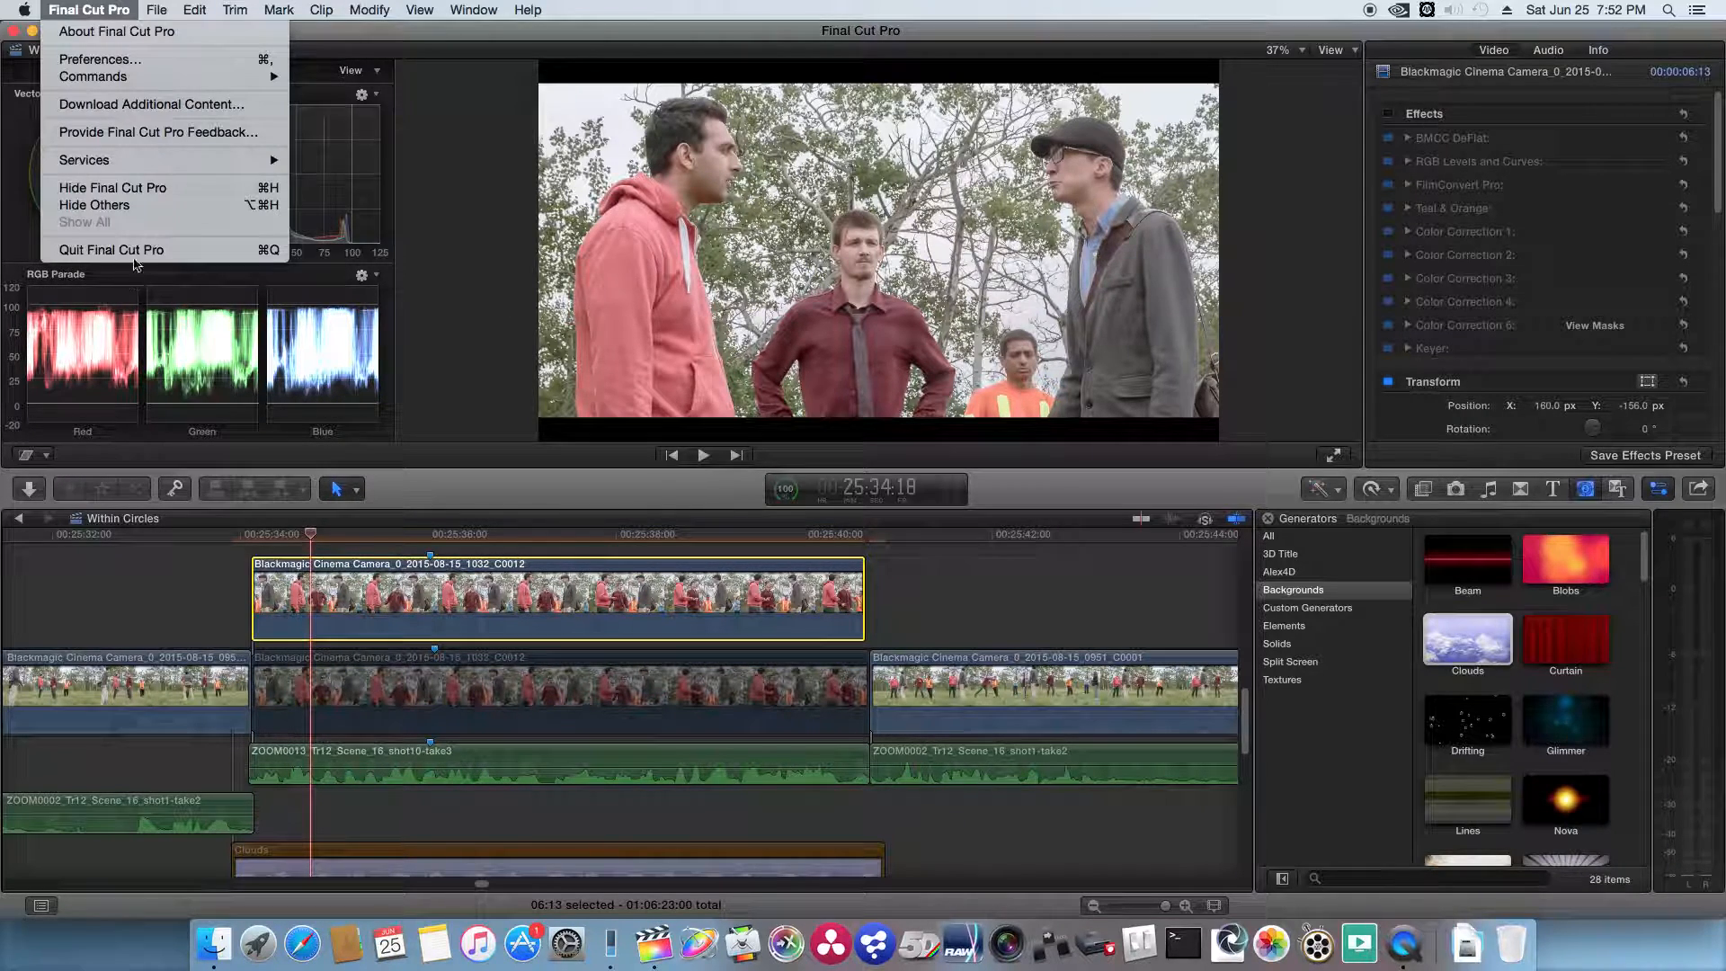
left_click(106, 32)
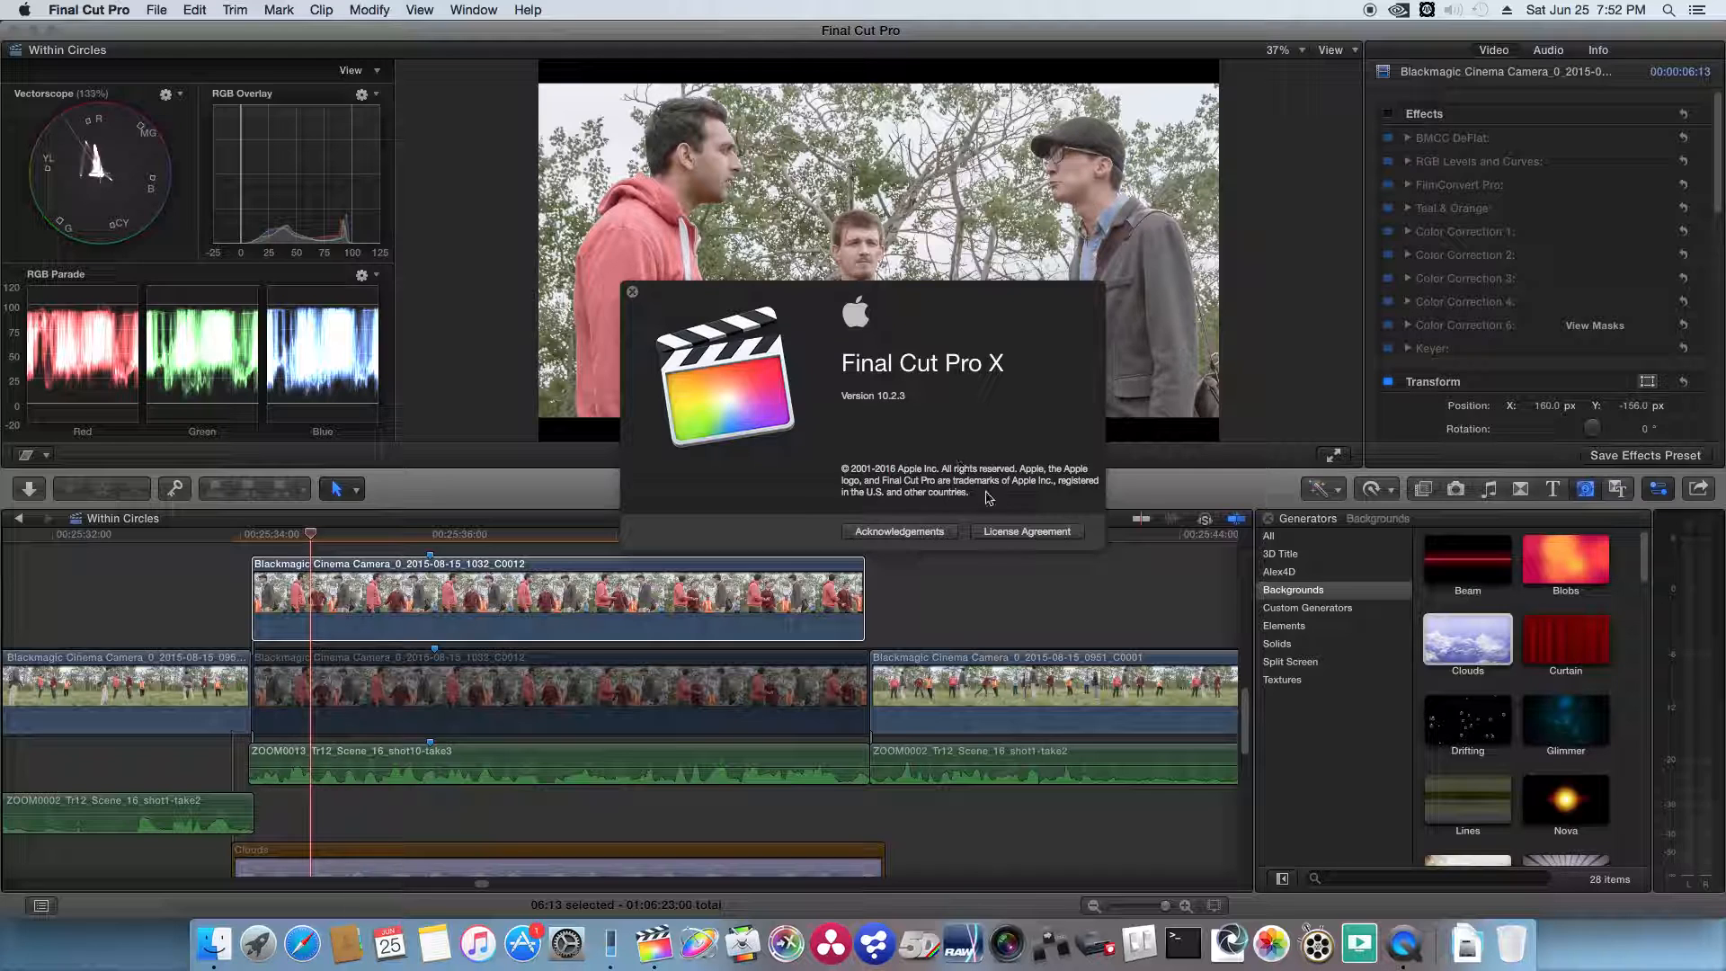
left_click(633, 293)
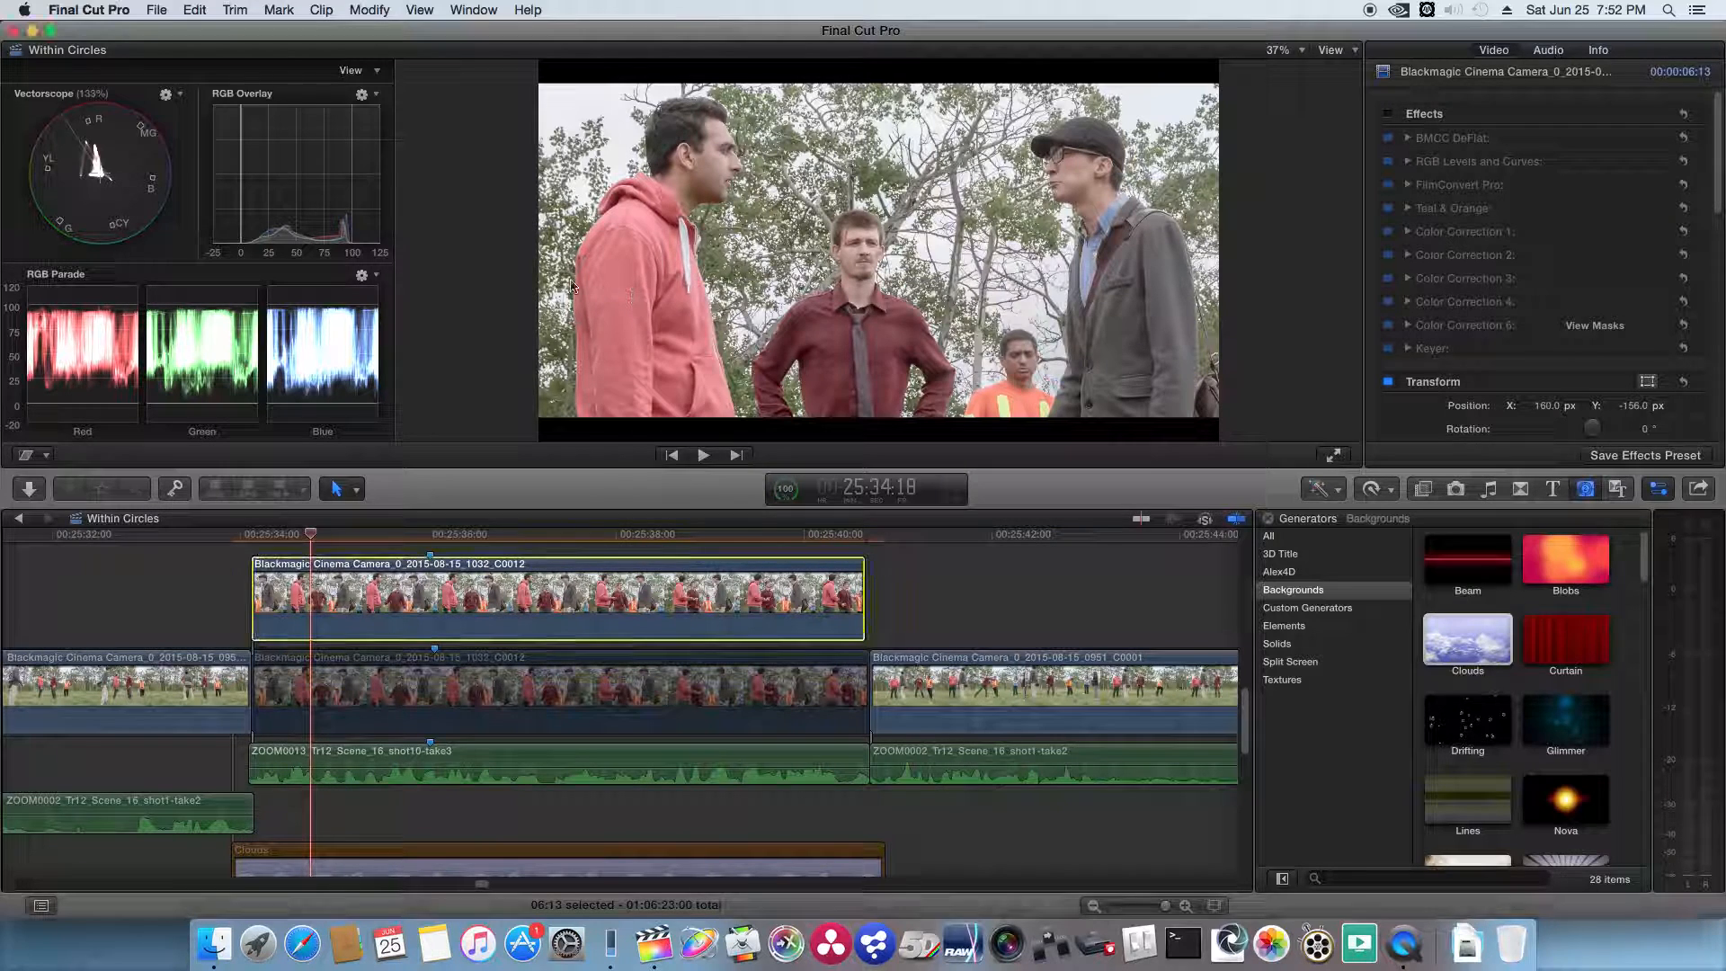
Examine the selected clip's metadata, including its frame size, frame rate and codecs
left_click_drag(313, 538, 292, 539)
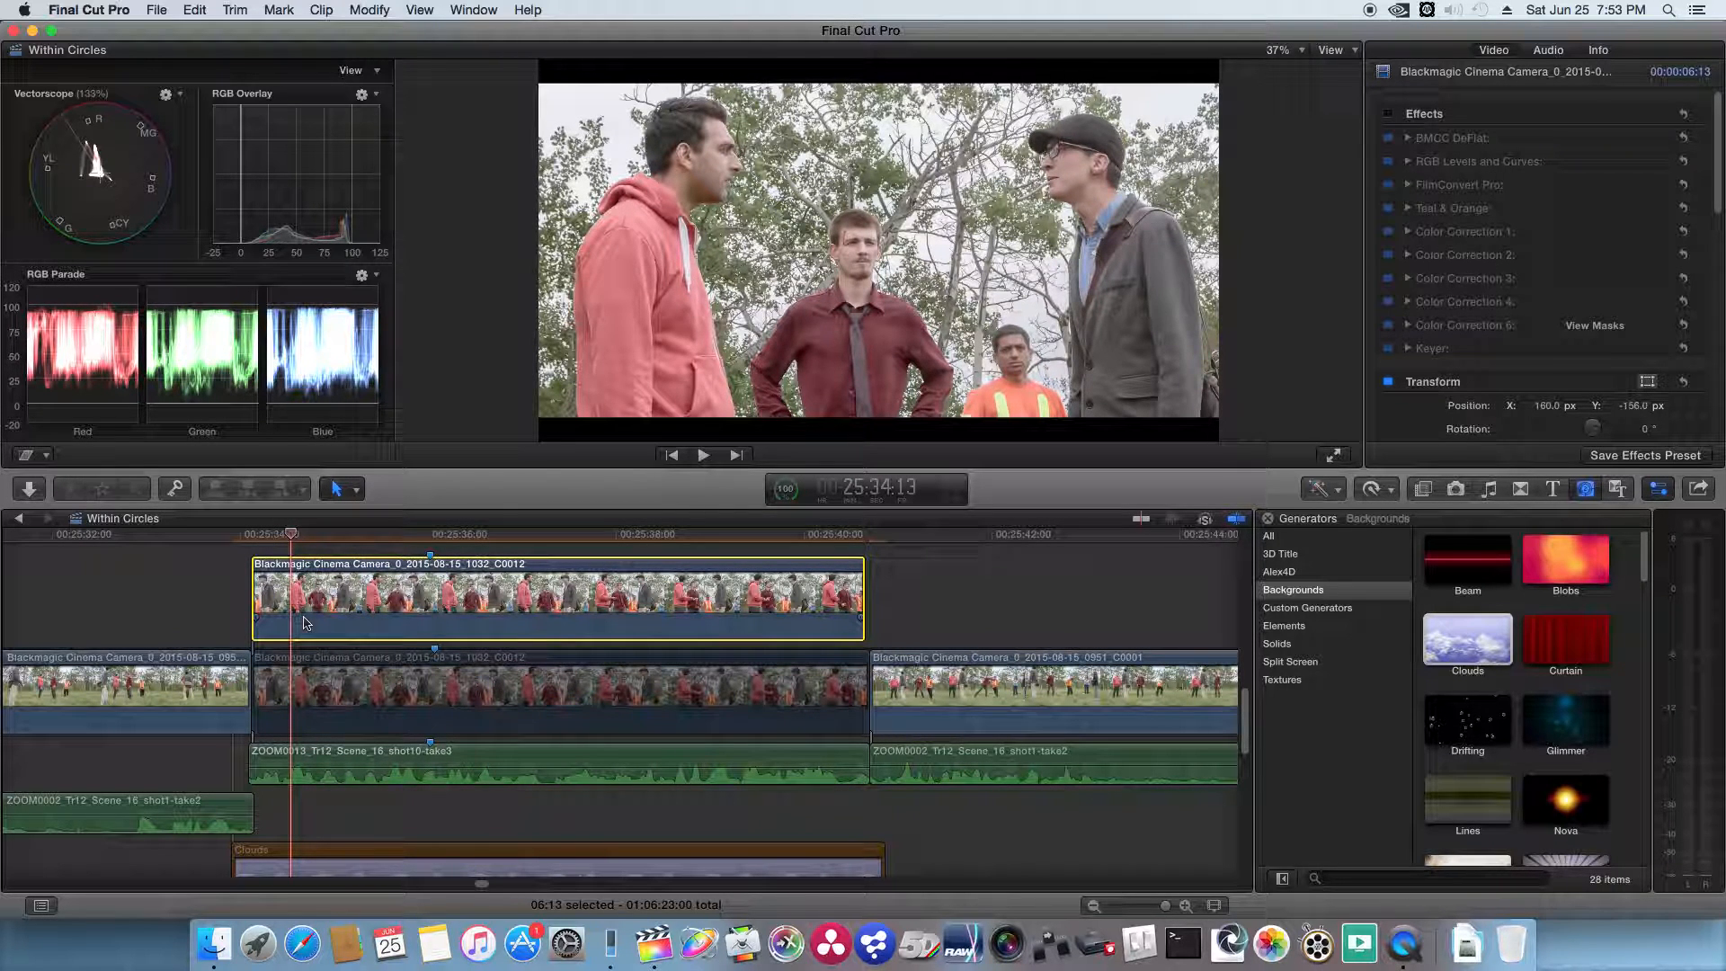
left_click(1598, 50)
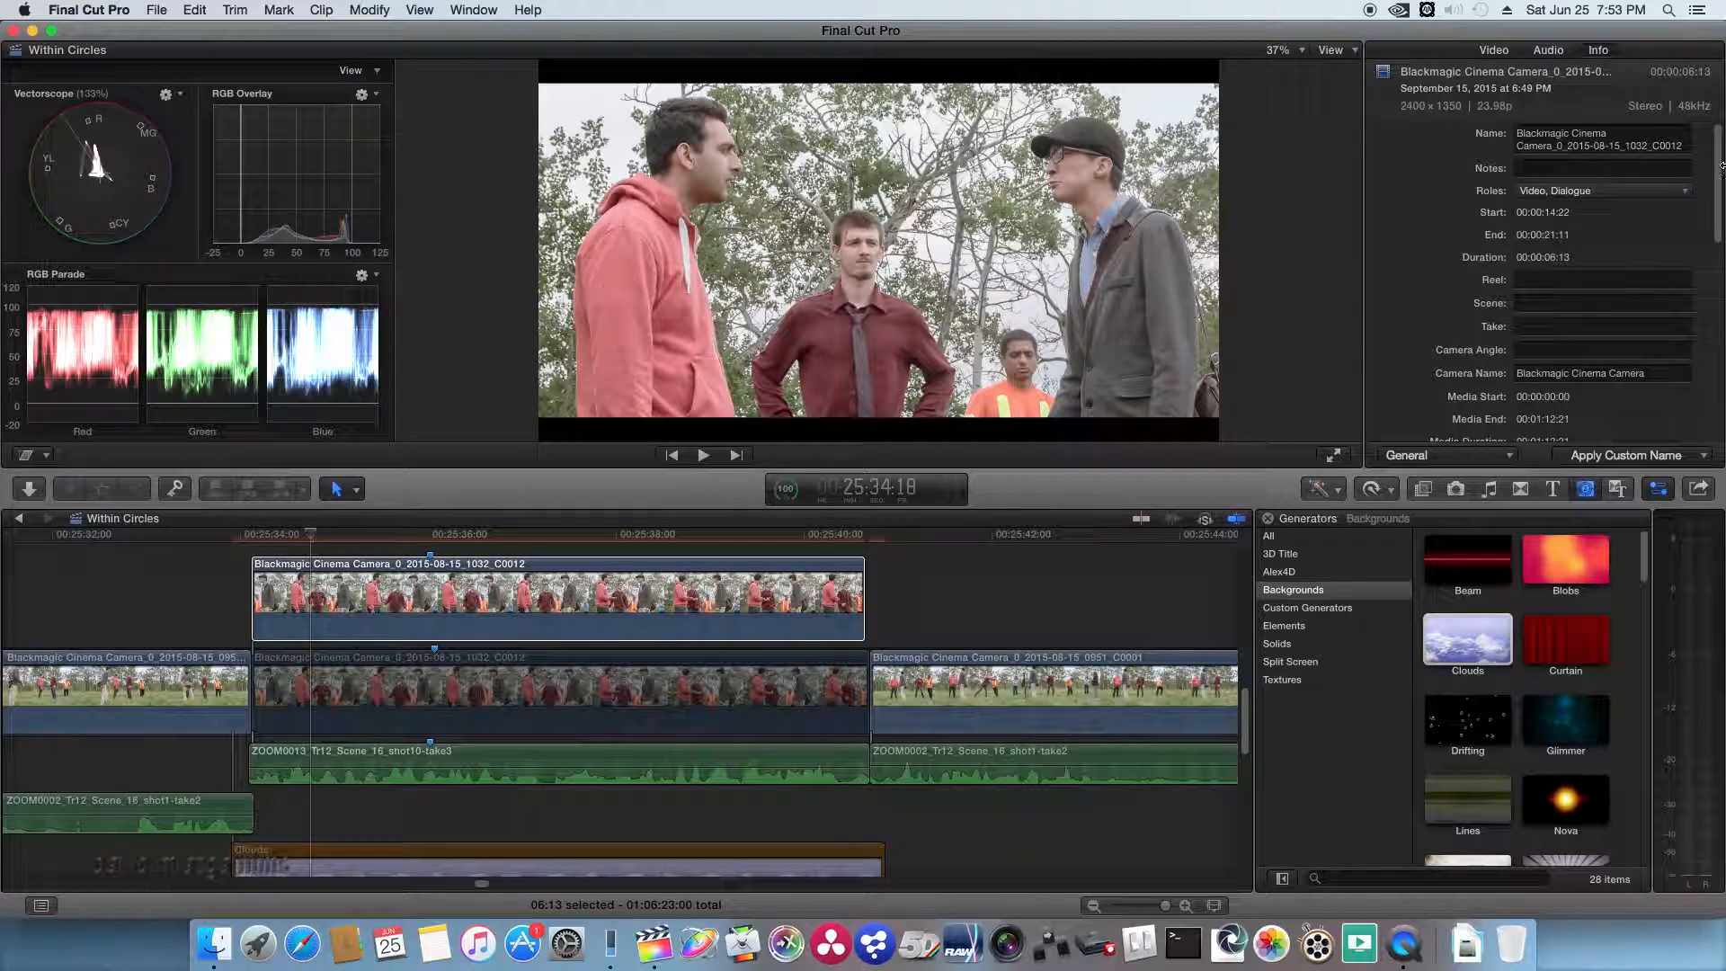
scroll(1719, 228, "down", 2)
scroll(1719, 227, "down", 2)
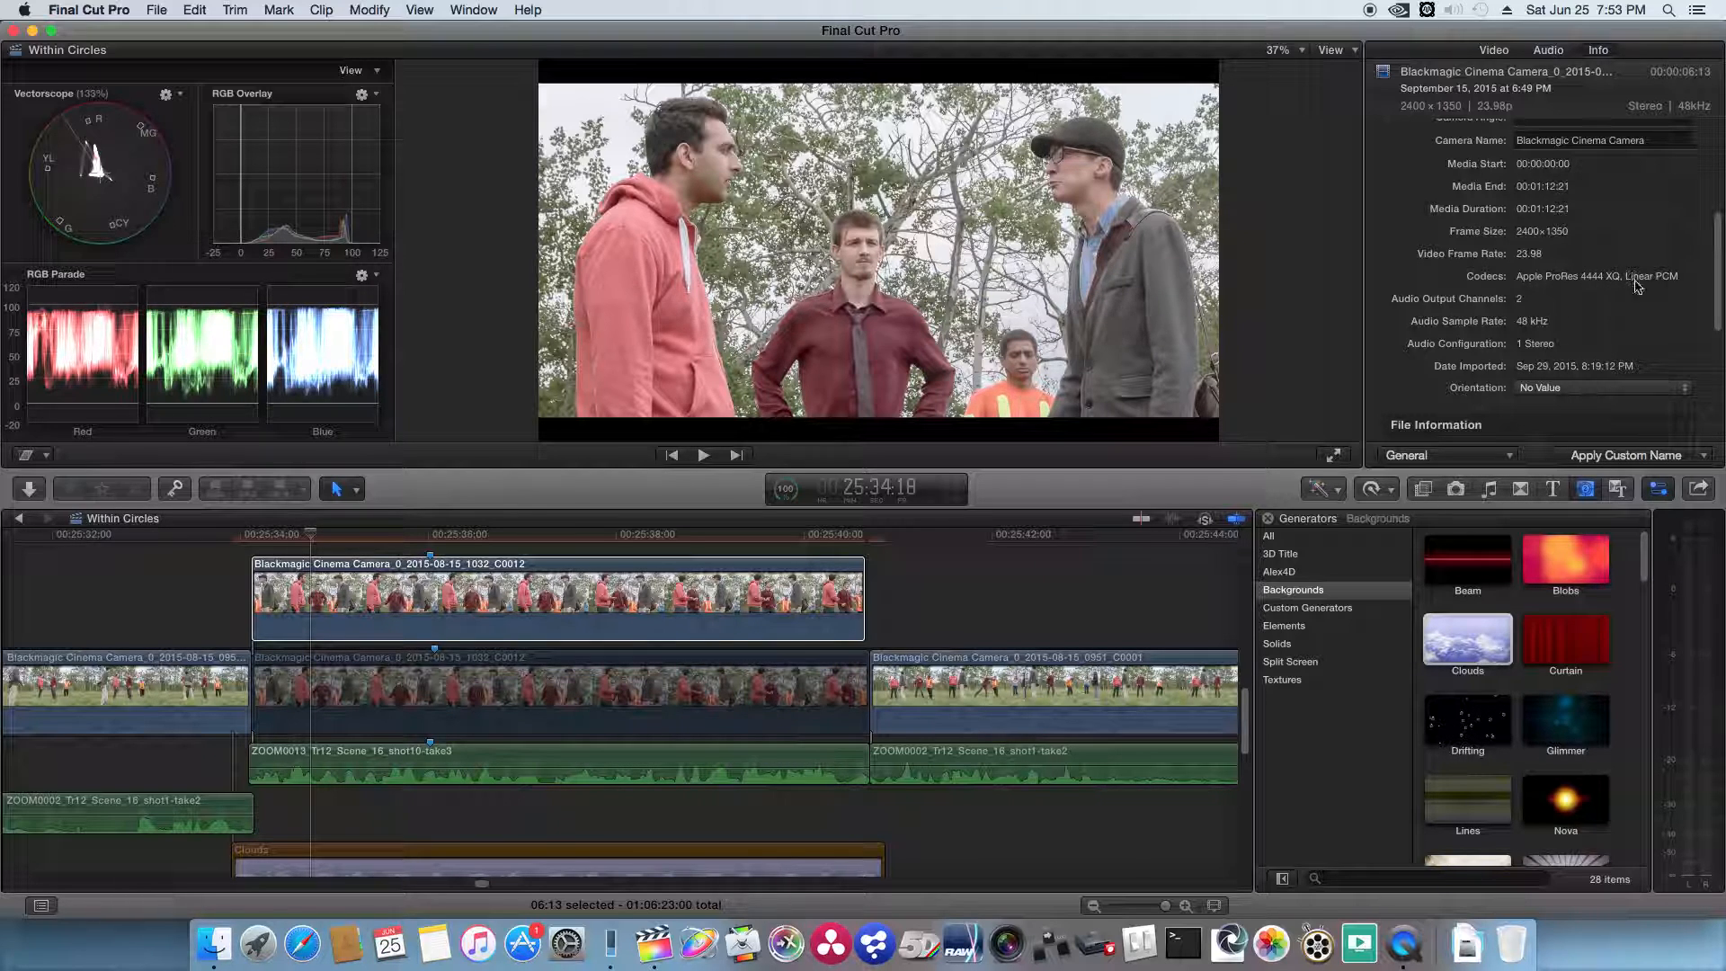
Scrub through the upper clip to 25:37:00 and review the ungraded picture and the layers beneath it
left_click(432, 562)
left_click(323, 536)
left_click_drag(324, 537, 526, 537)
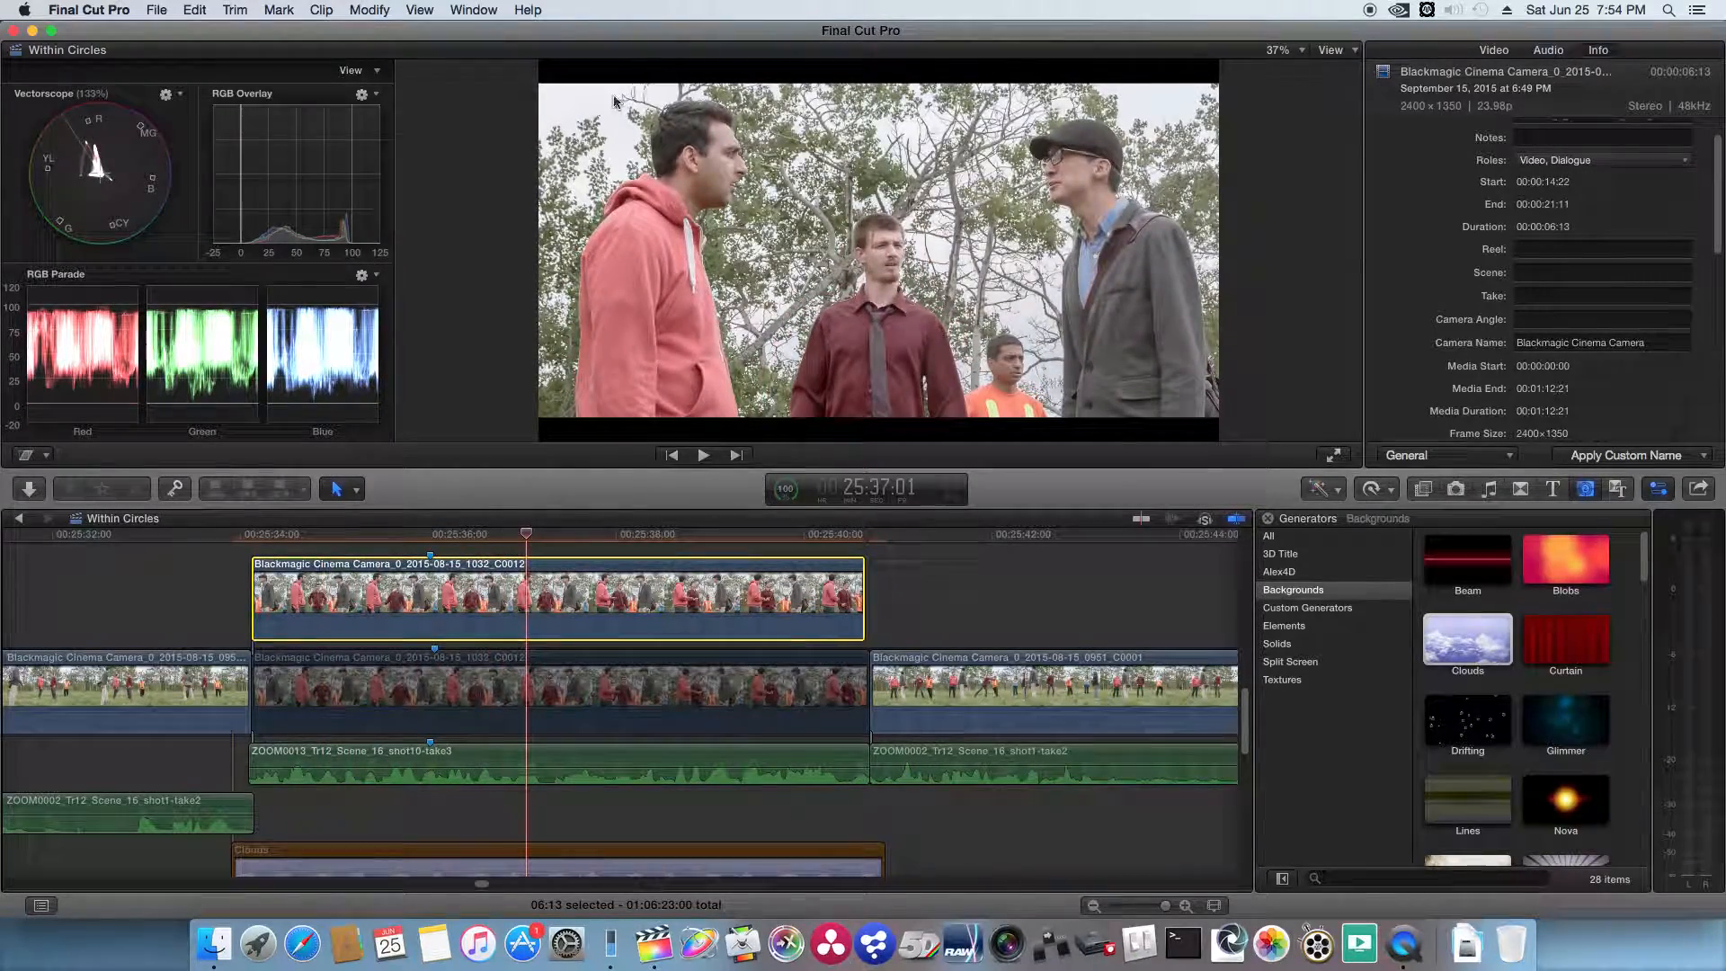
left_click(1164, 129)
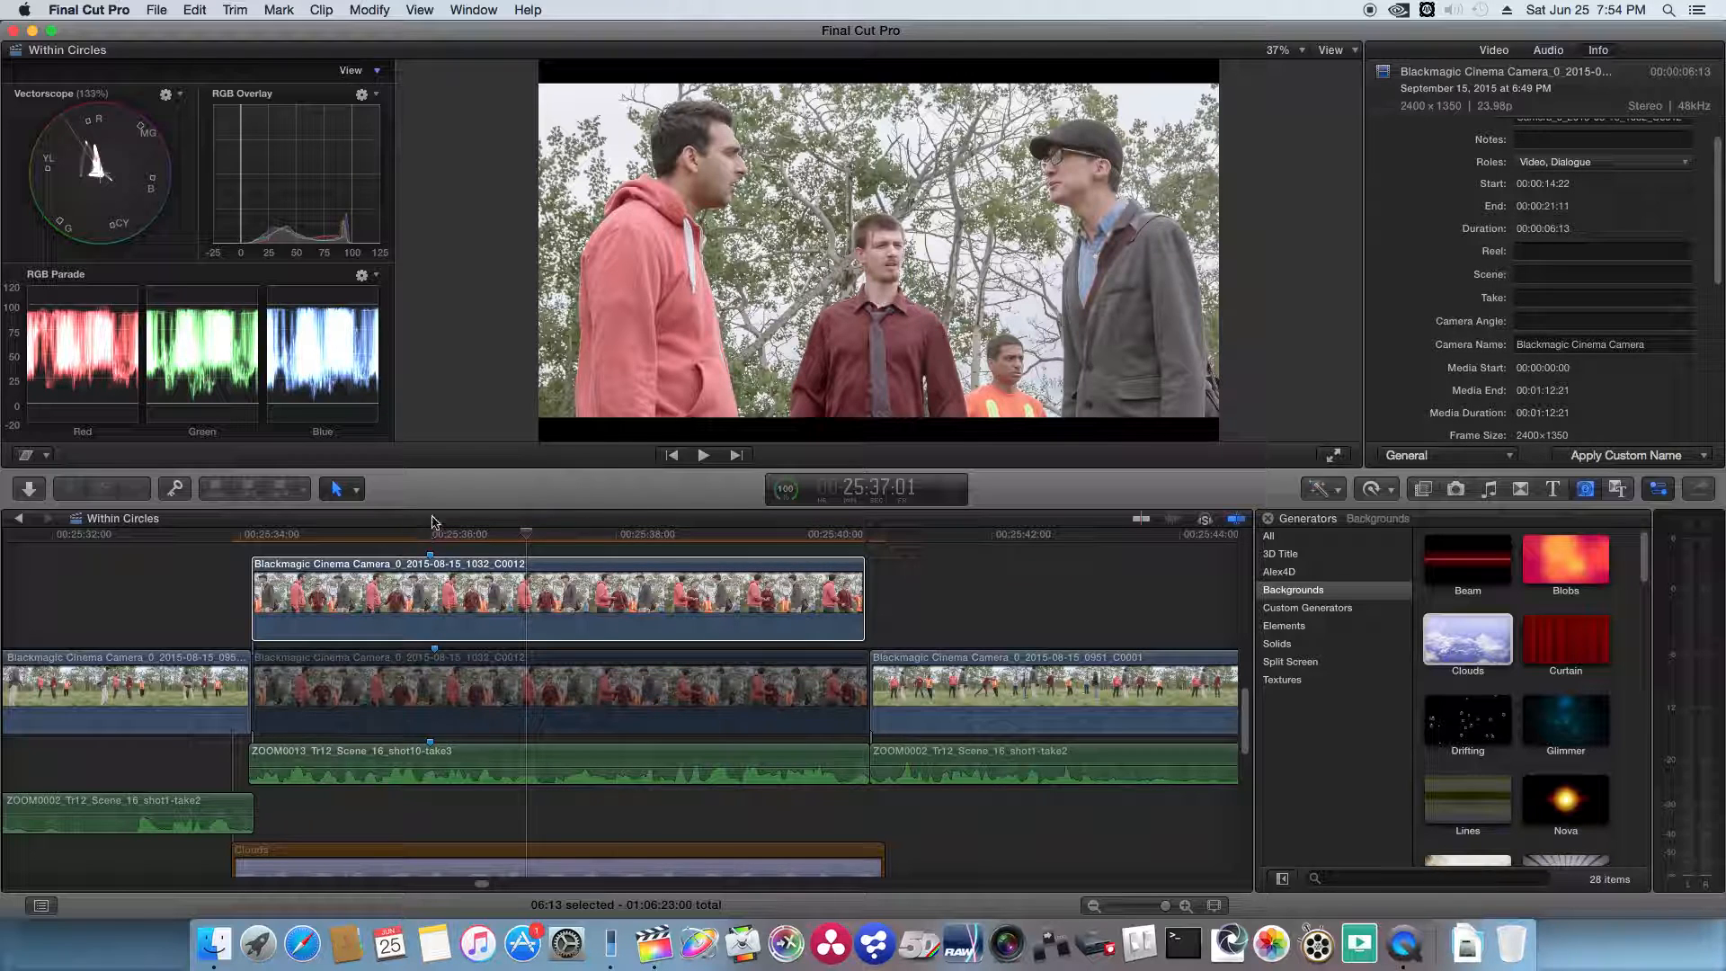
left_click(522, 537)
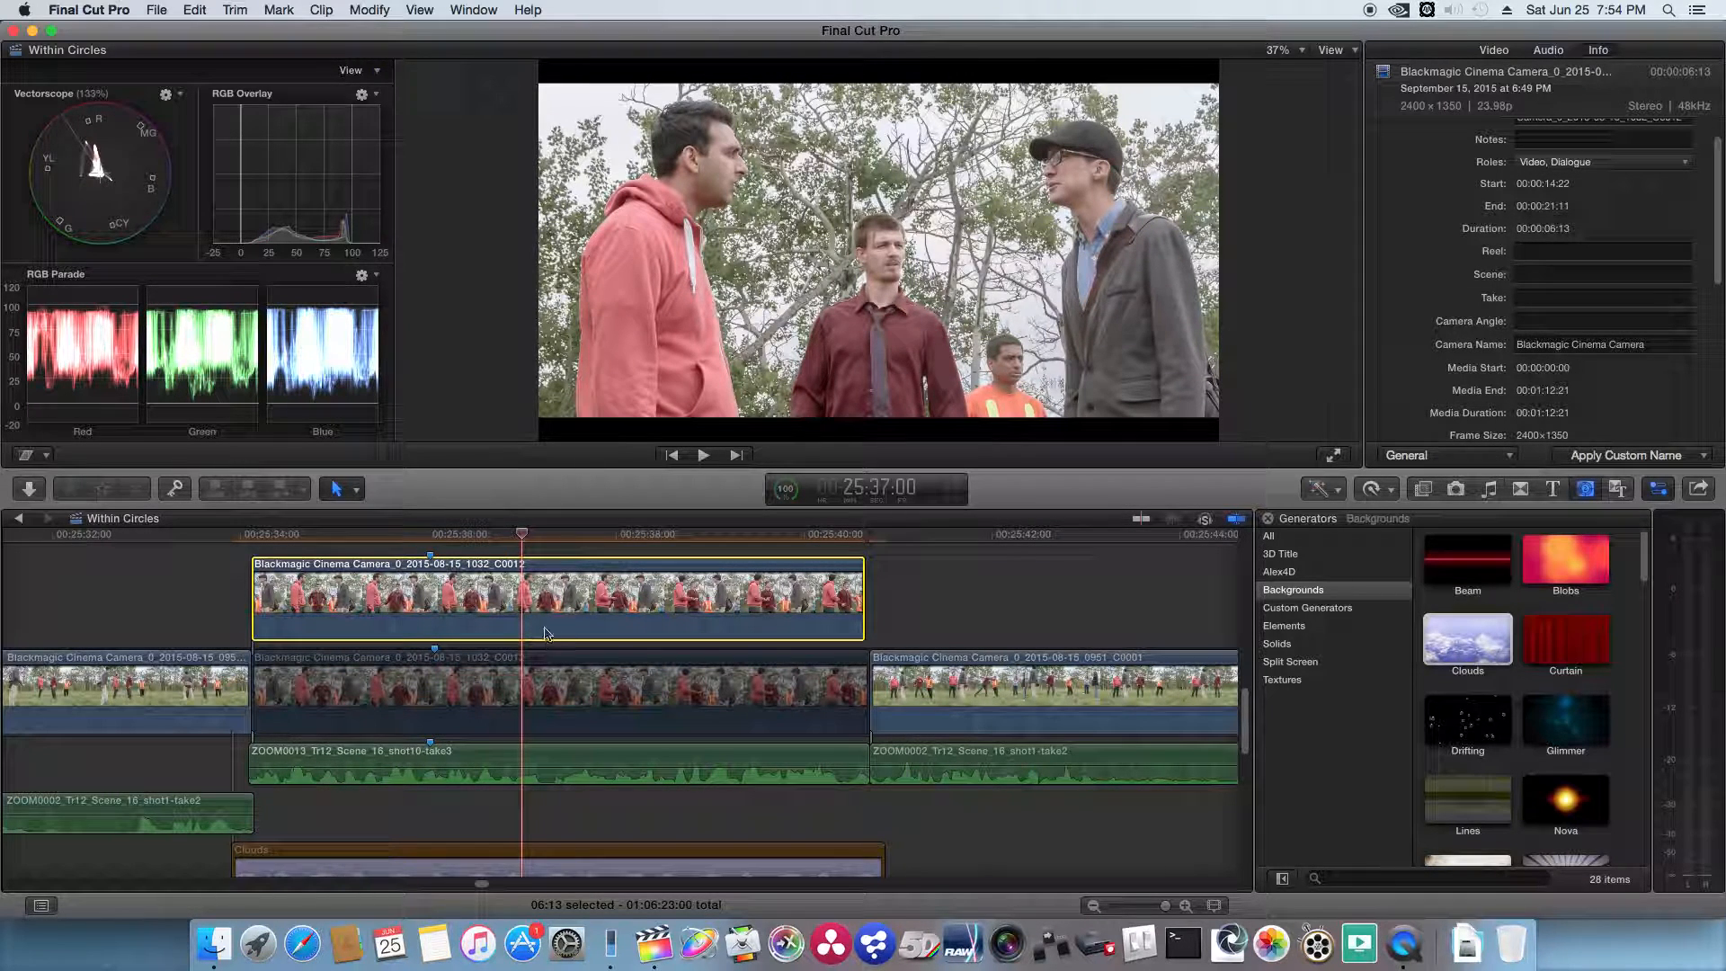
scroll(547, 632, "down", 3)
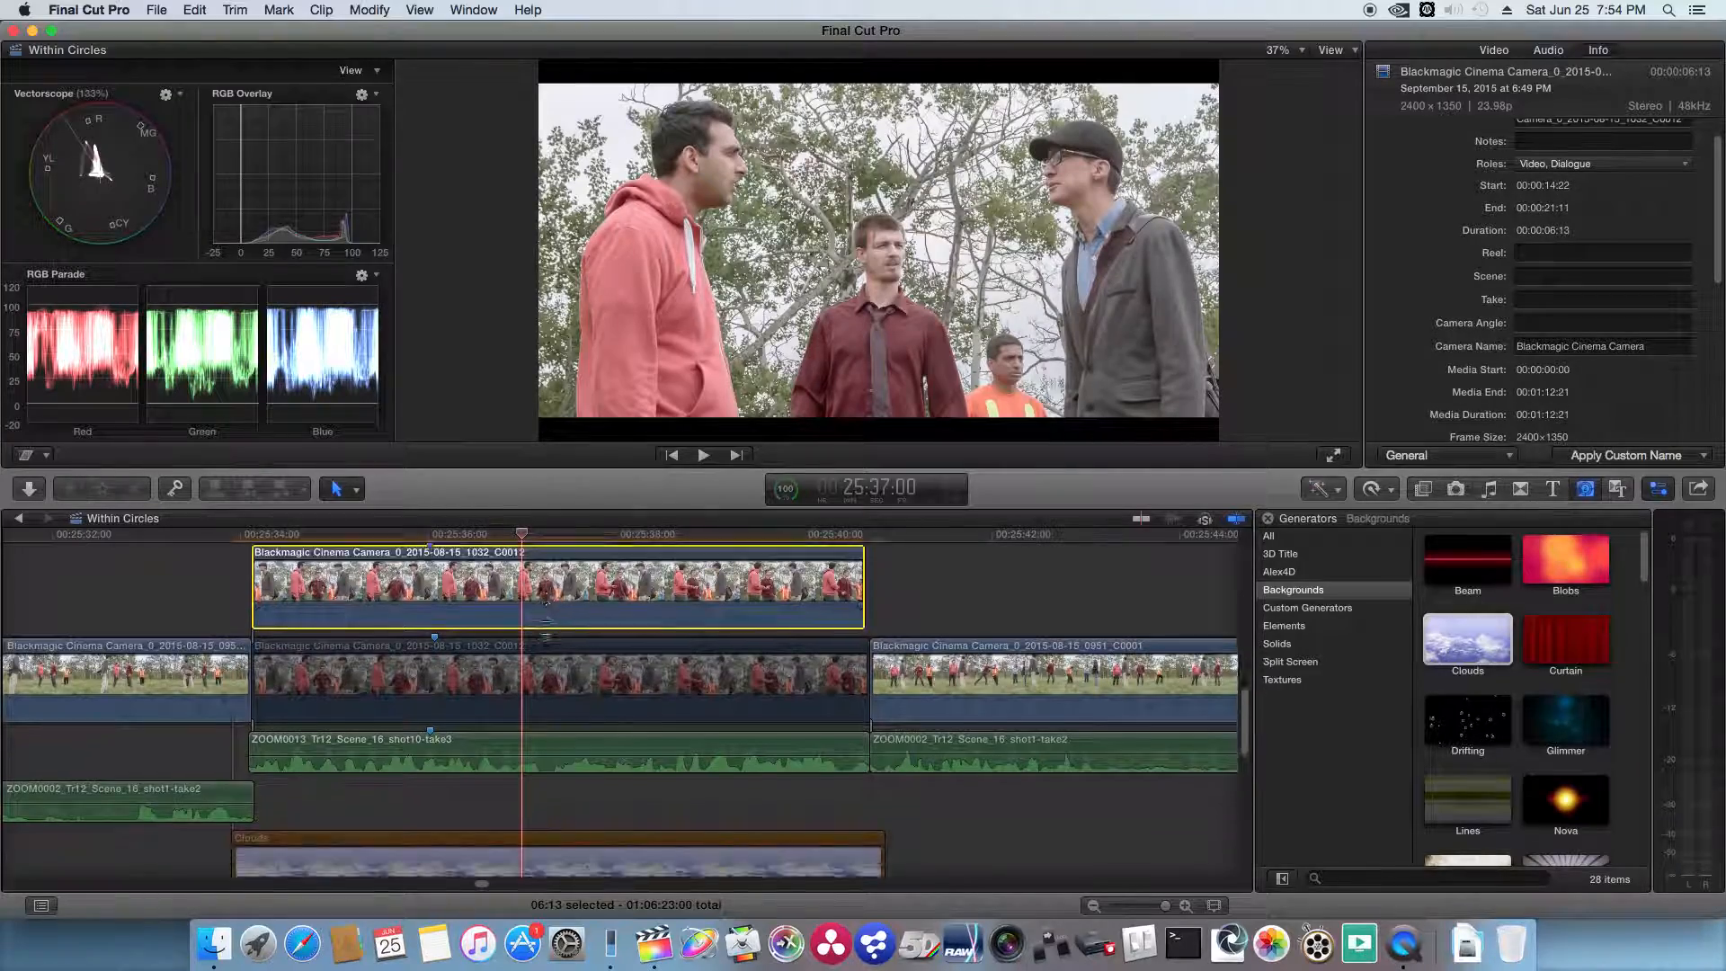
scroll(547, 632, "up", 3)
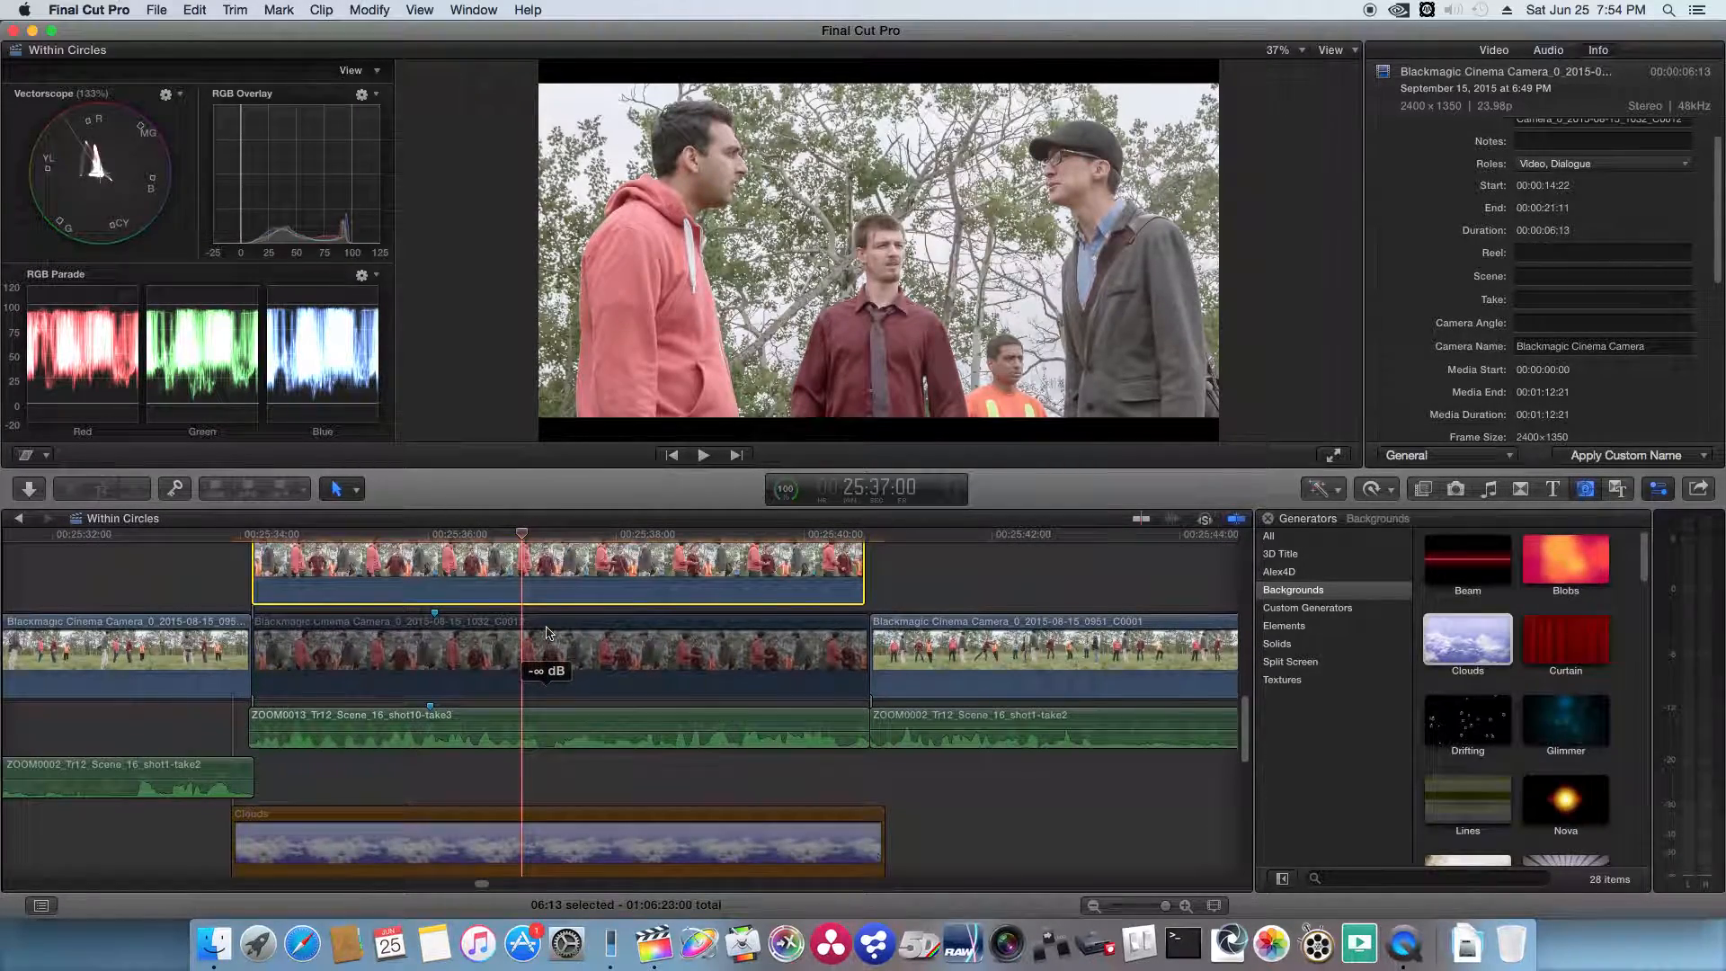
scroll(591, 626, "up", 1)
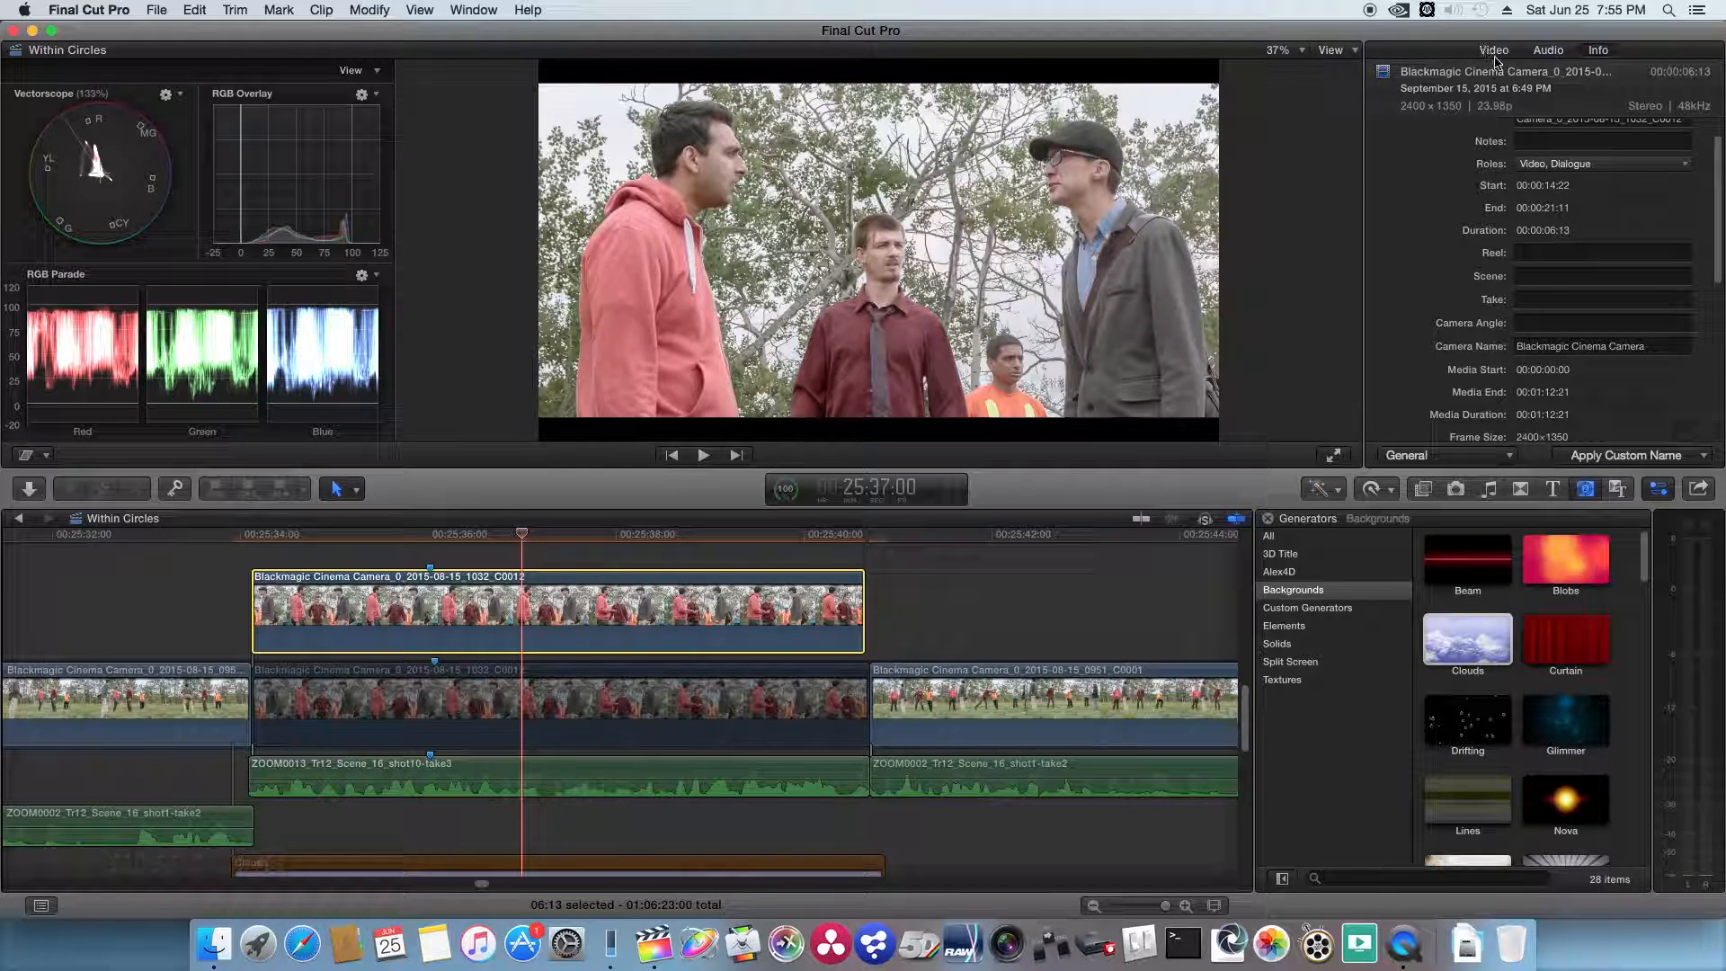
Display the upper clip's list of video effects and expand the BMCC DeFlat parameters
left_click(1494, 50)
mouse_move(1718, 109)
left_mouse_down()
mouse_move(1719, 139)
mouse_move(1718, 79)
left_mouse_up()
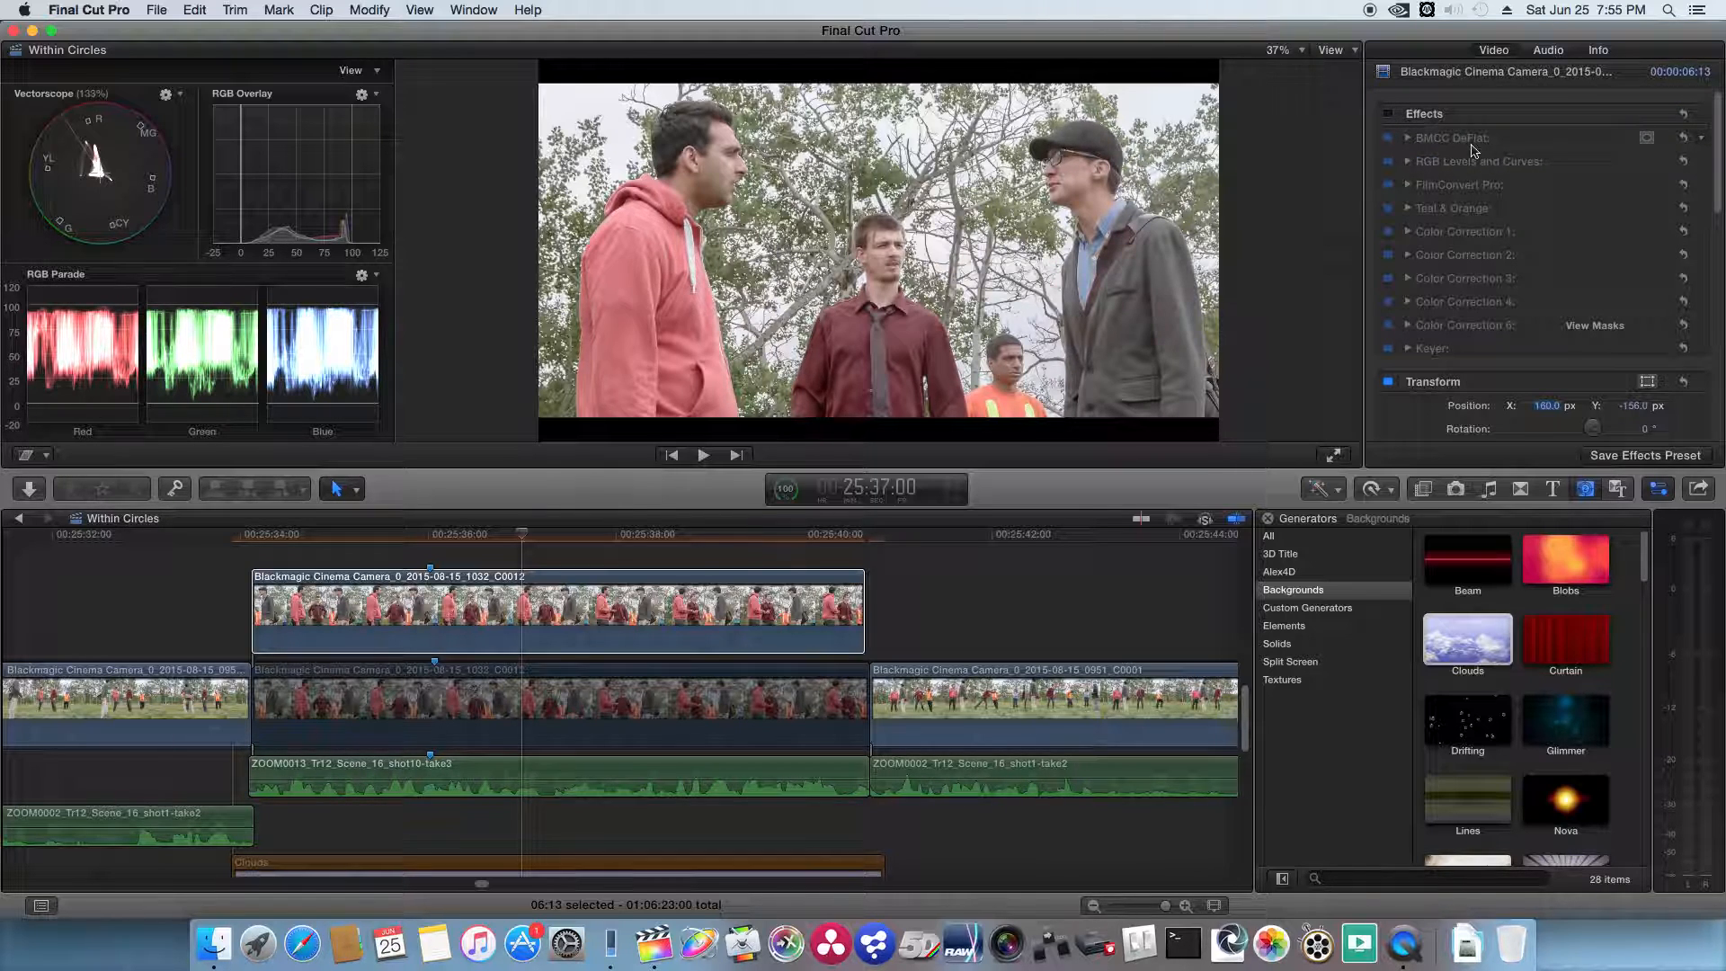
left_click(1408, 138)
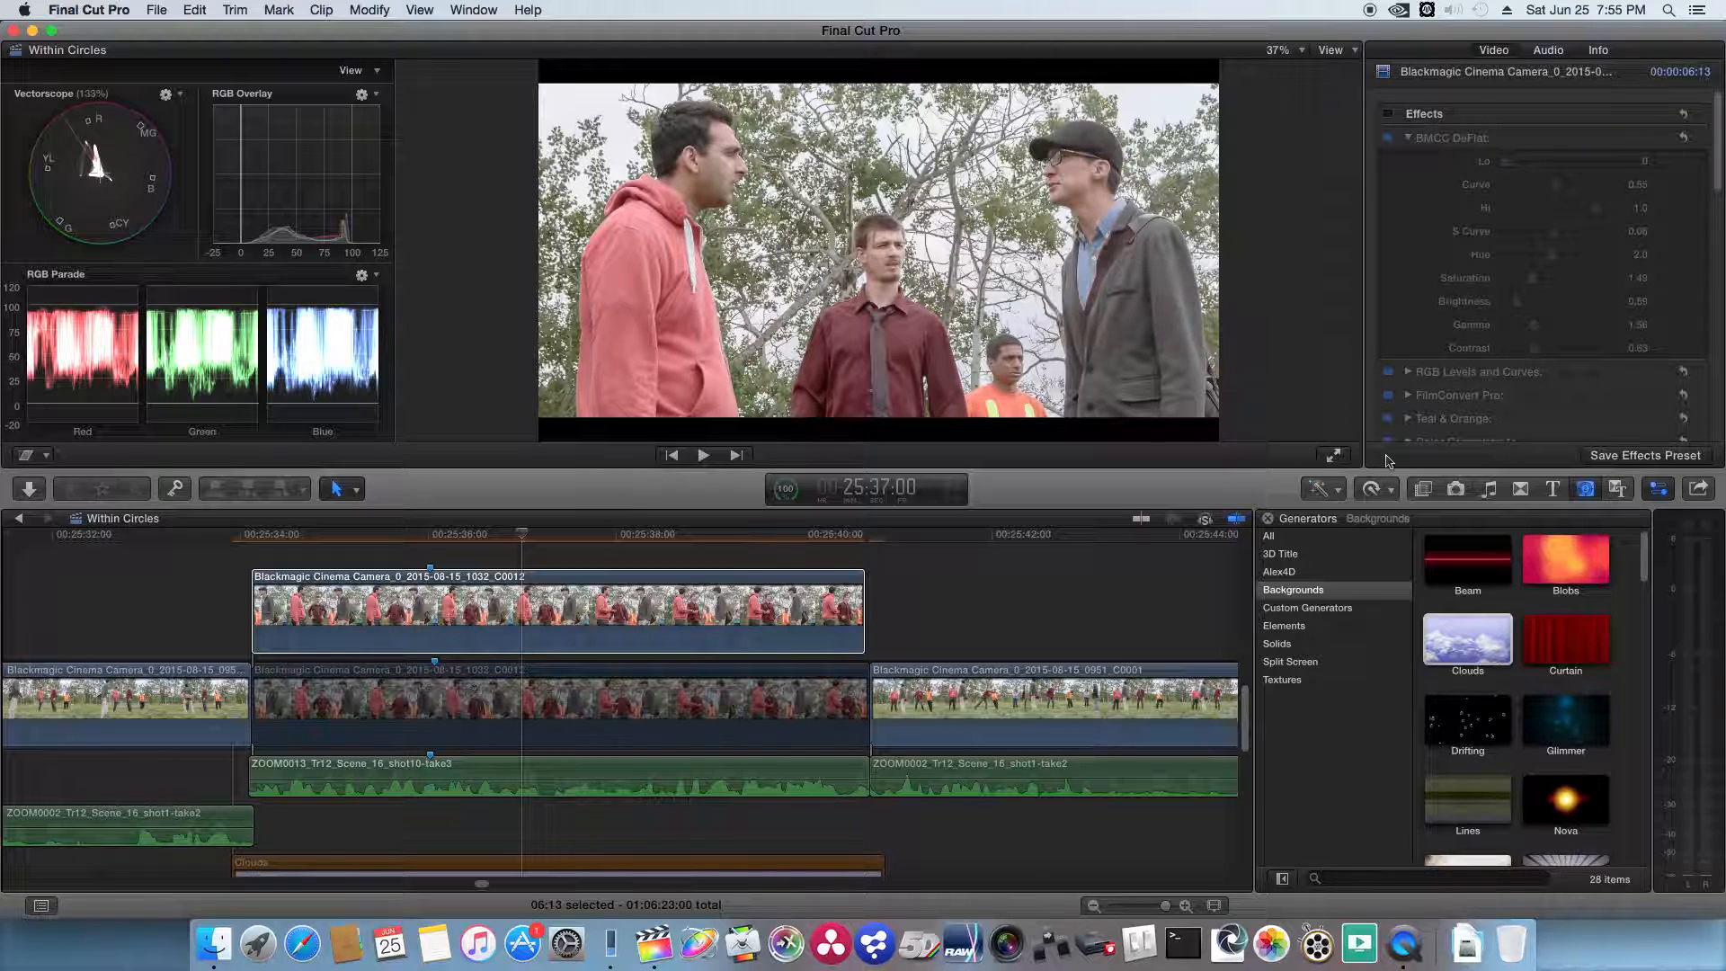
Browse the installed effects, widen the category list and preview BMCC DeFlat in the C2 Pigment - Color Tools category
left_click(1388, 492)
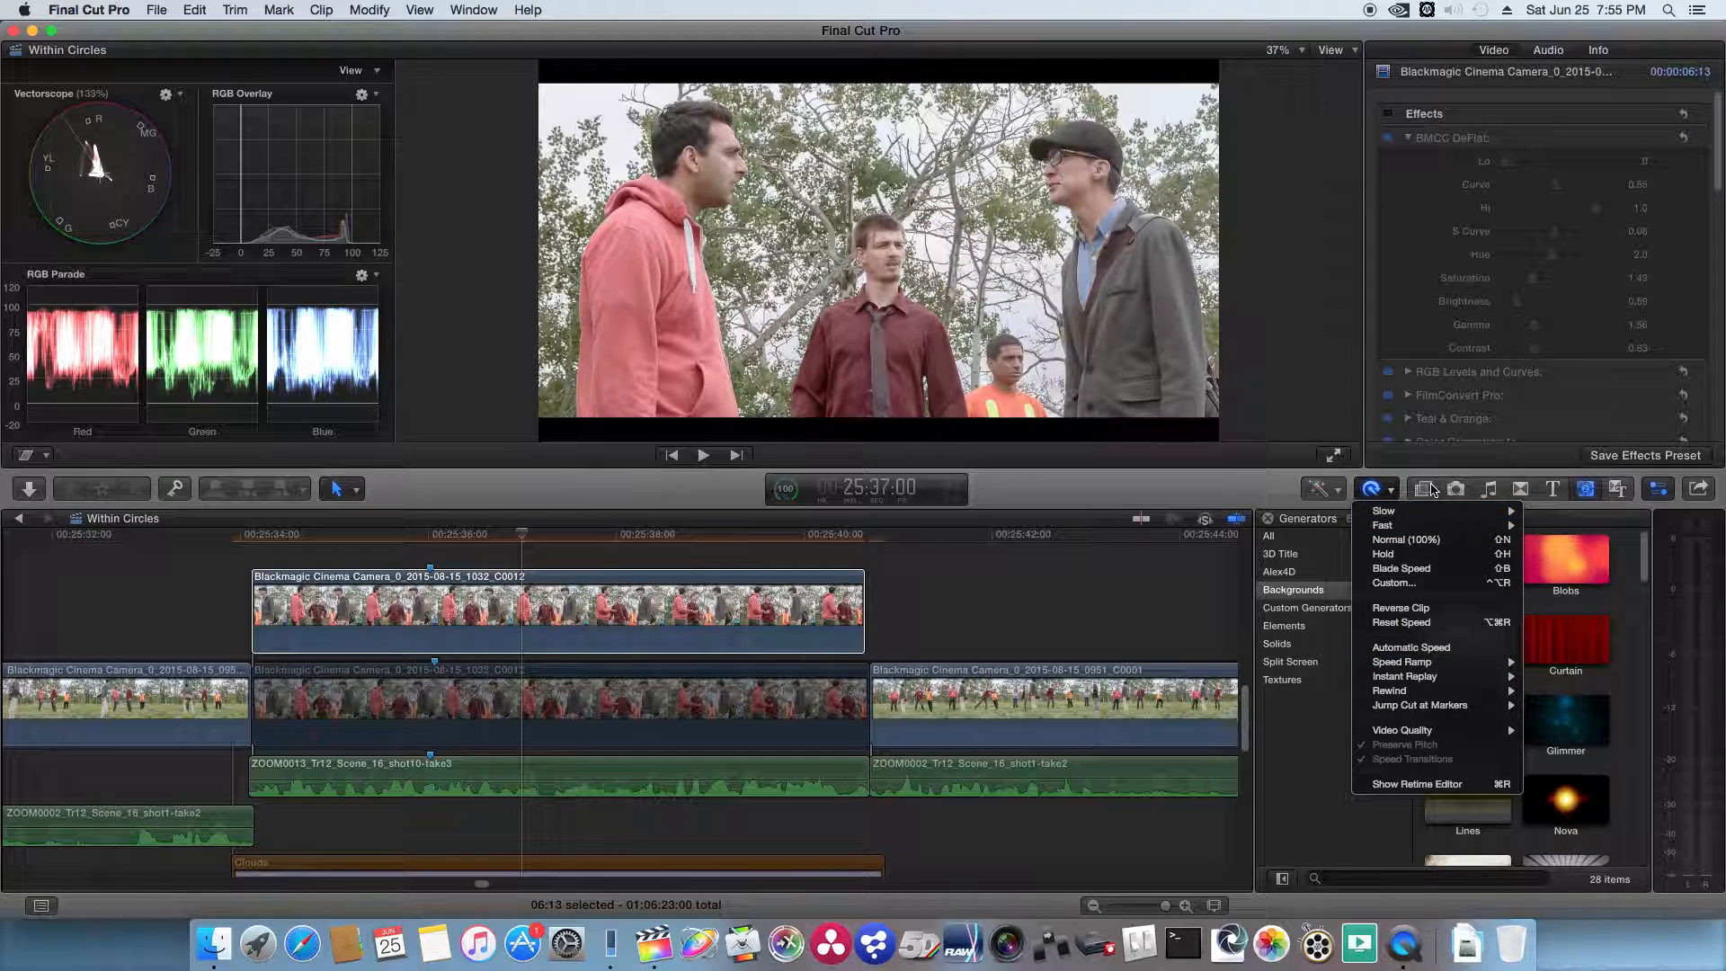
left_click(1434, 490)
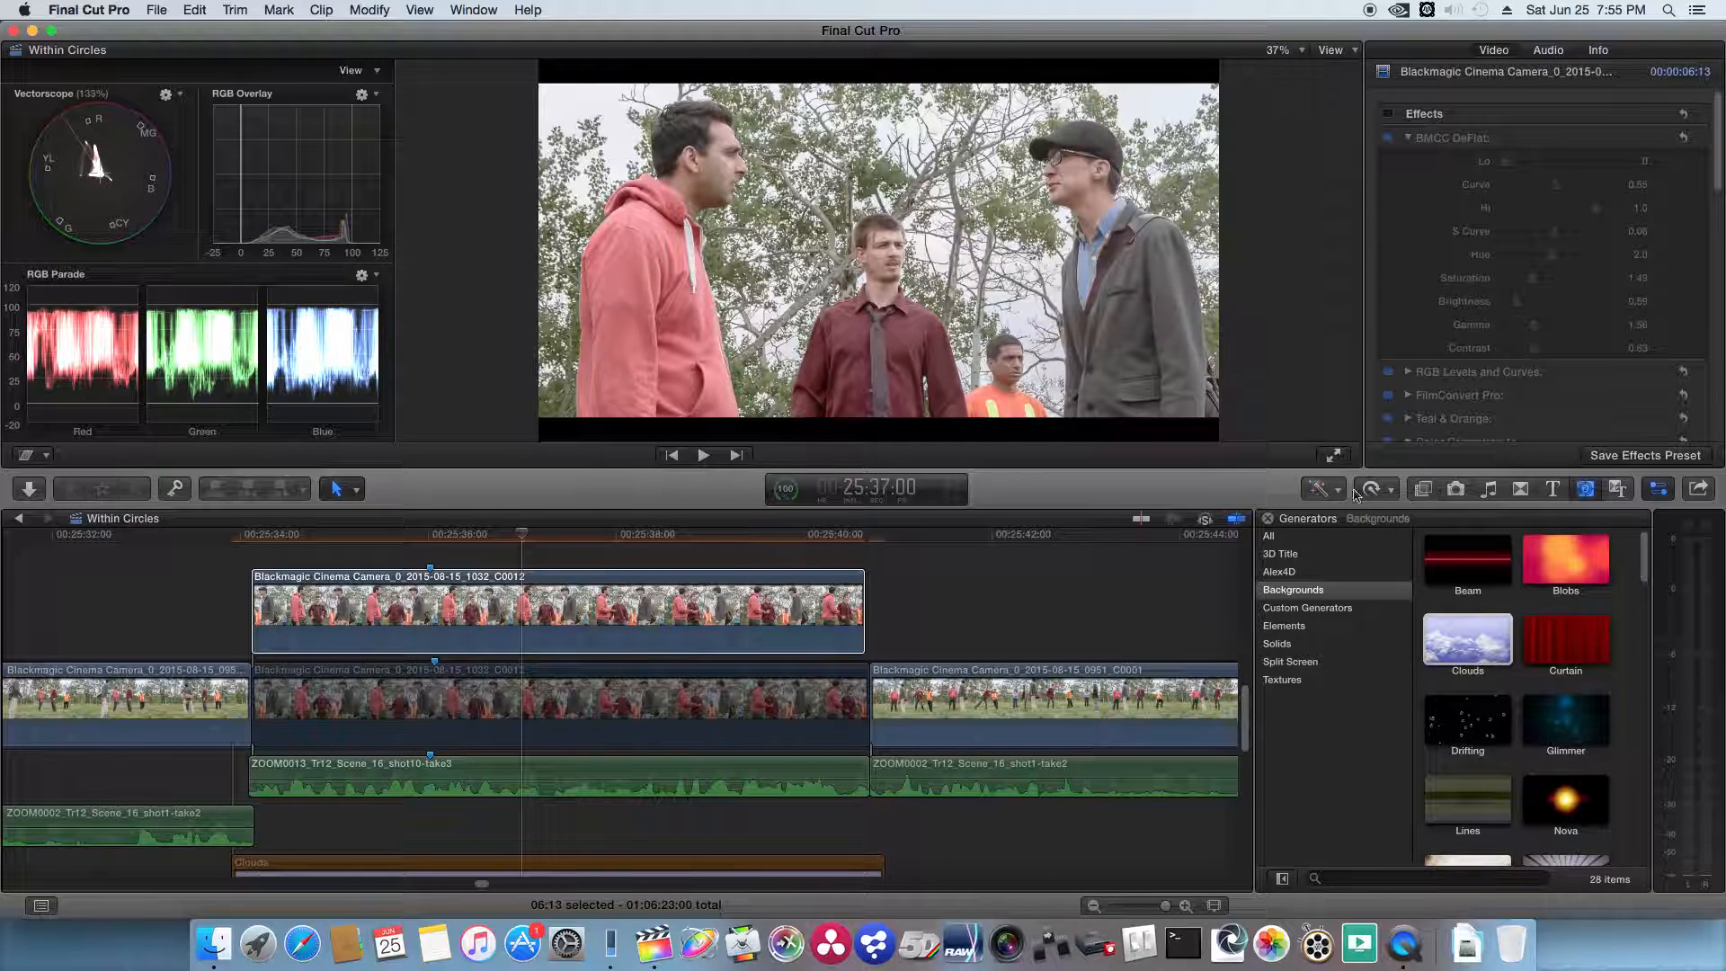
left_click(1424, 491)
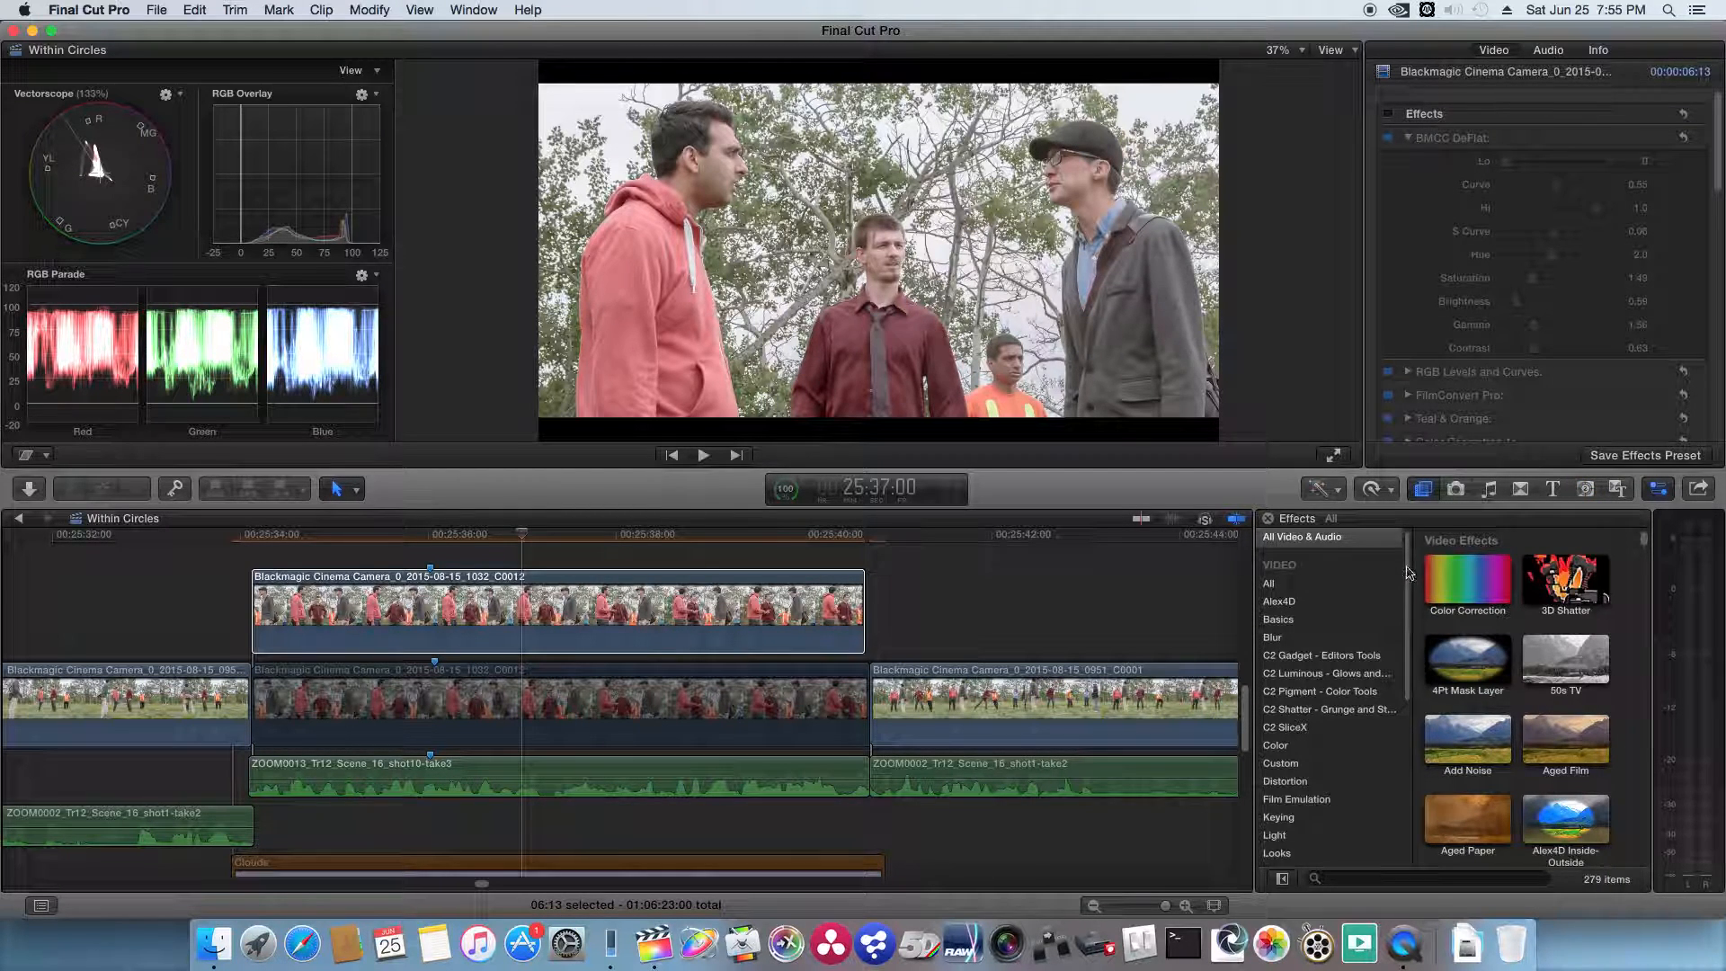
scroll(1295, 643, "down", 5)
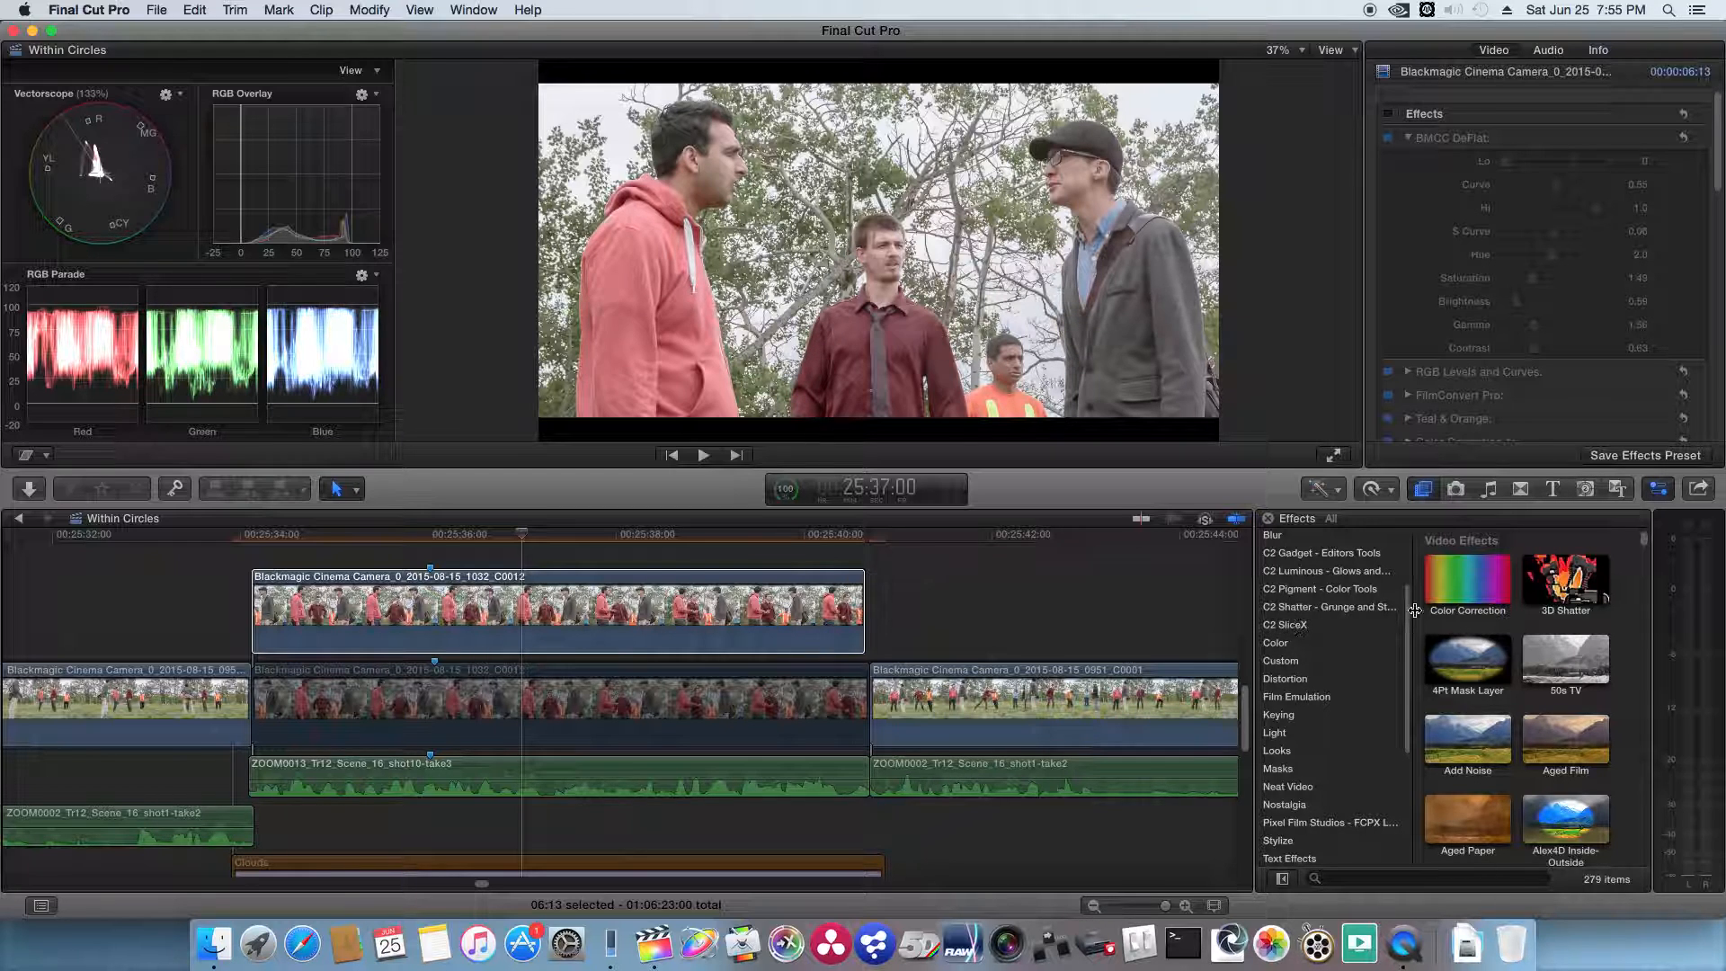
left_click_drag(1414, 782, 1478, 769)
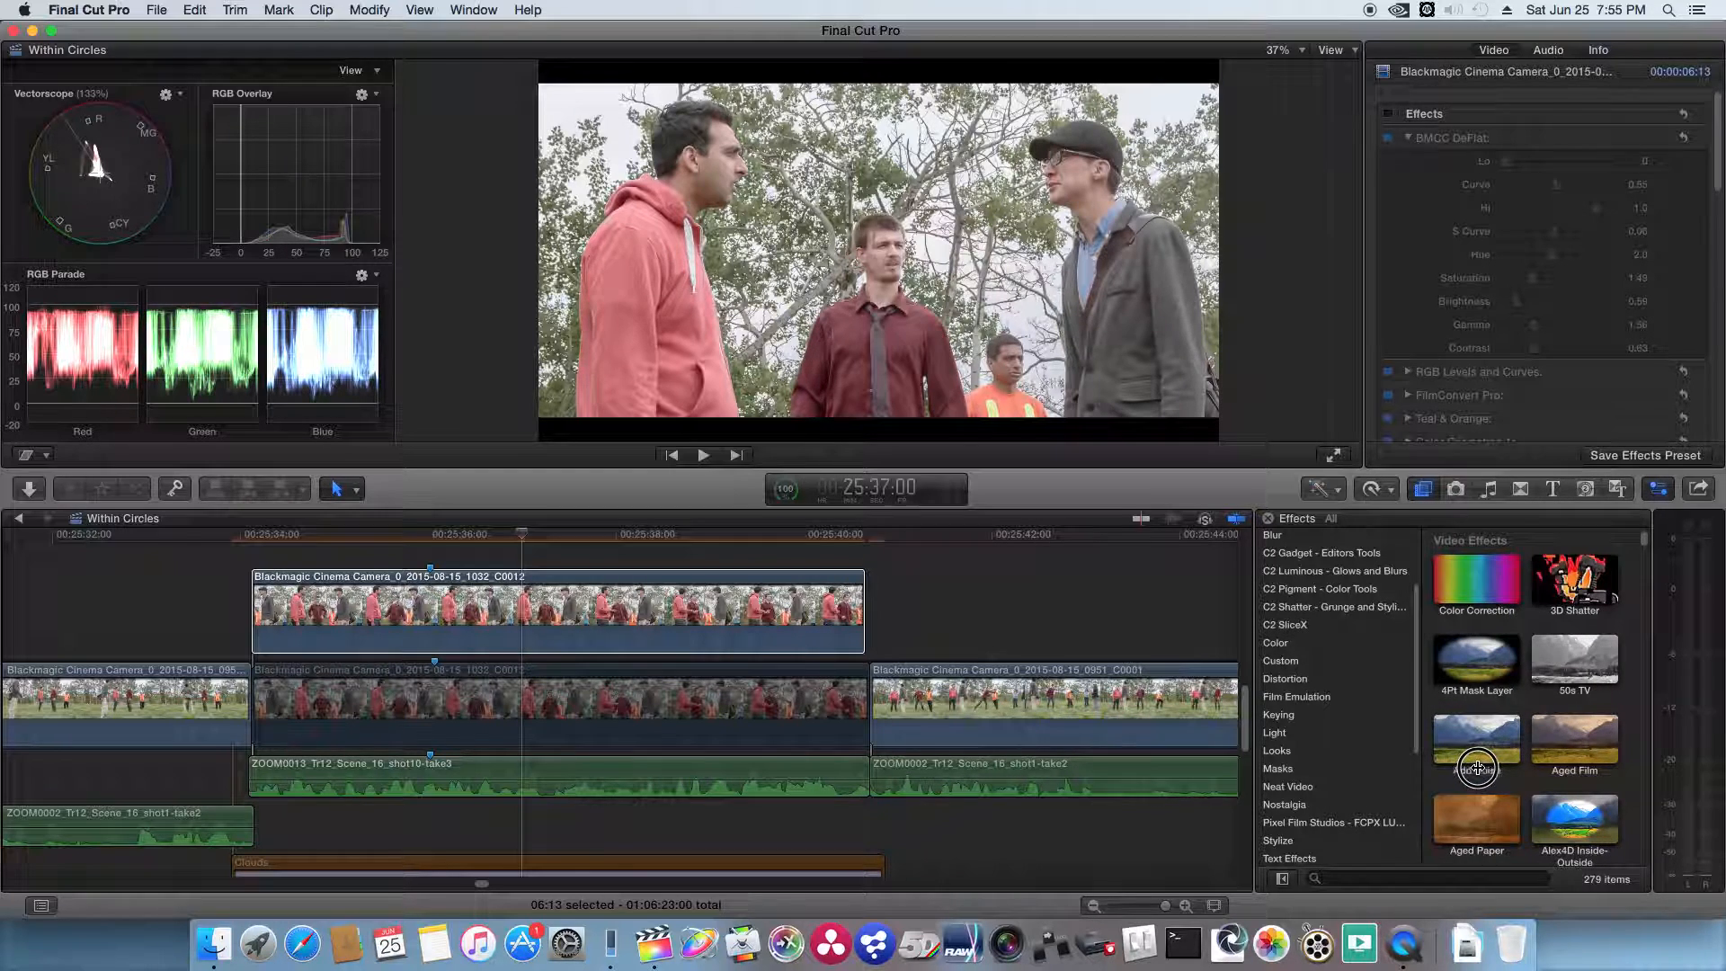
scroll(1339, 612, "up", 2)
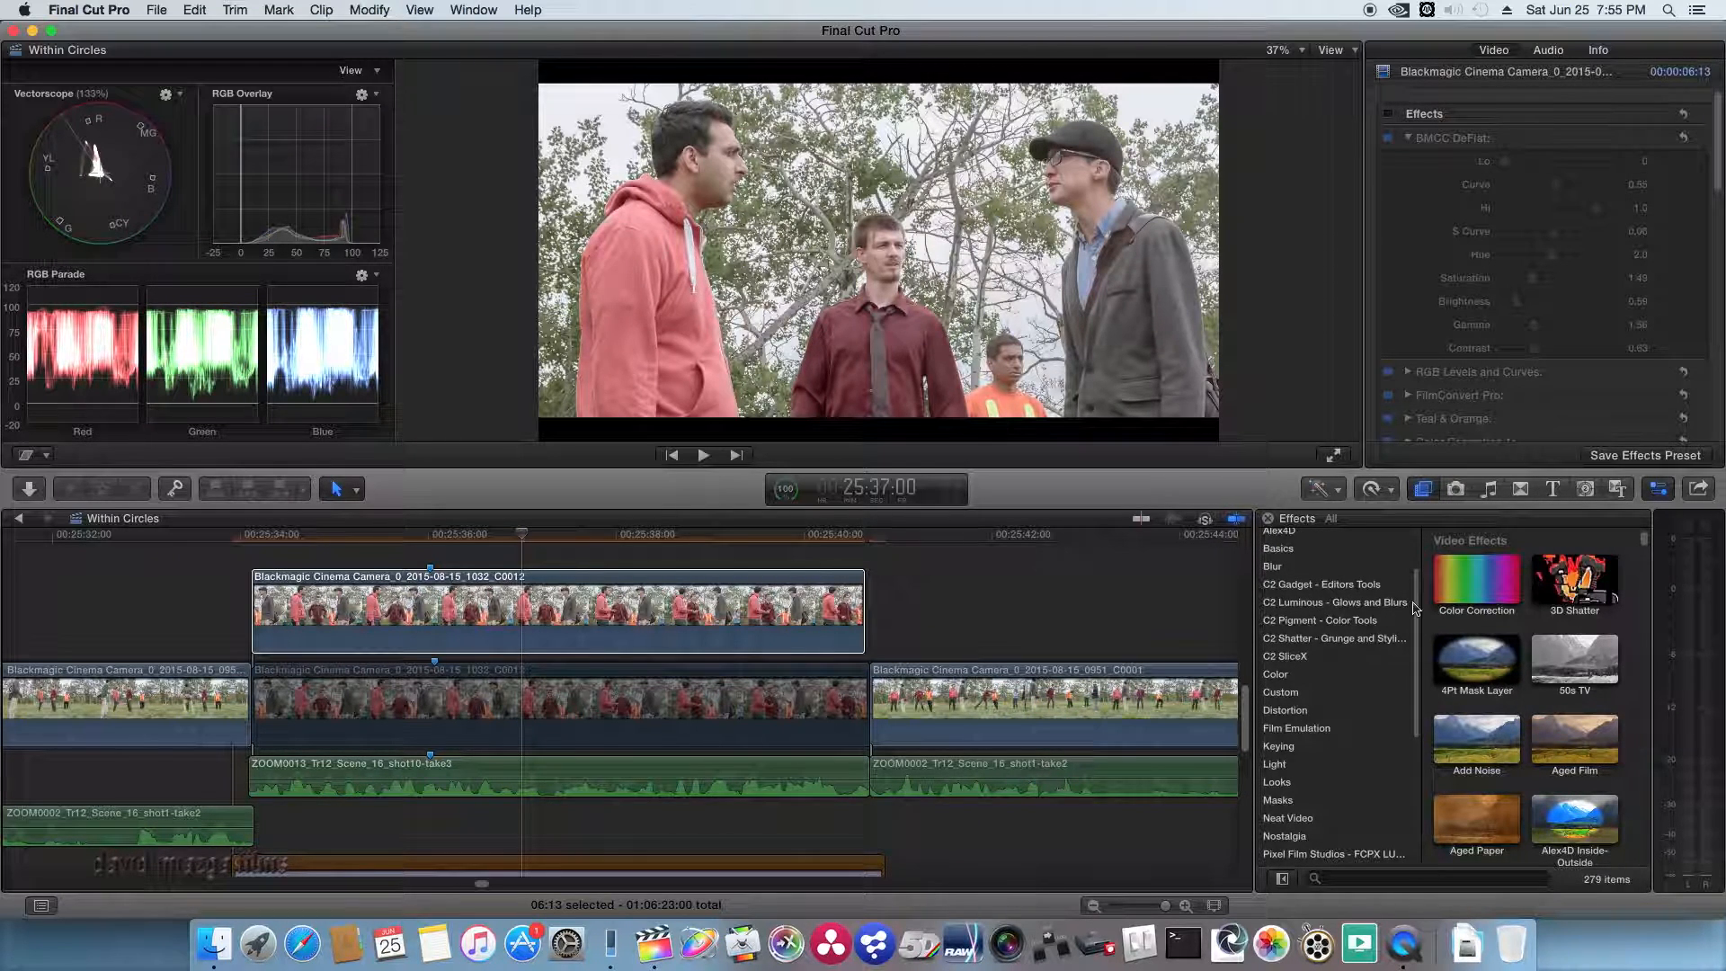
left_click(1323, 624)
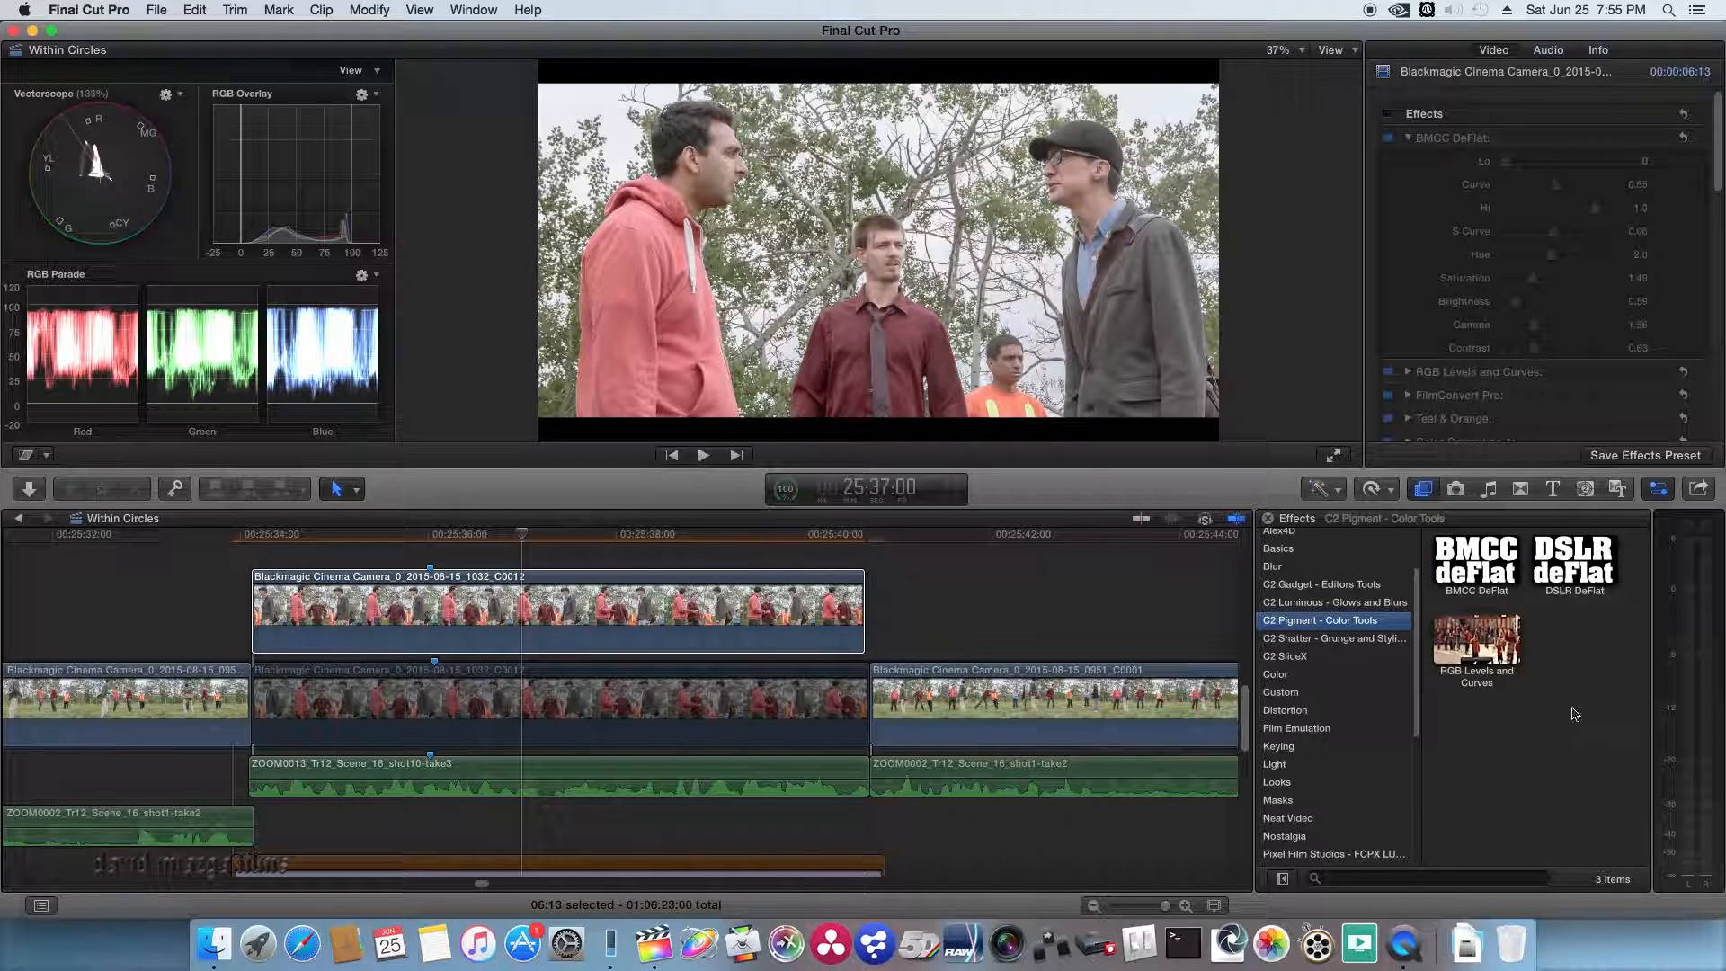
left_click(1467, 589)
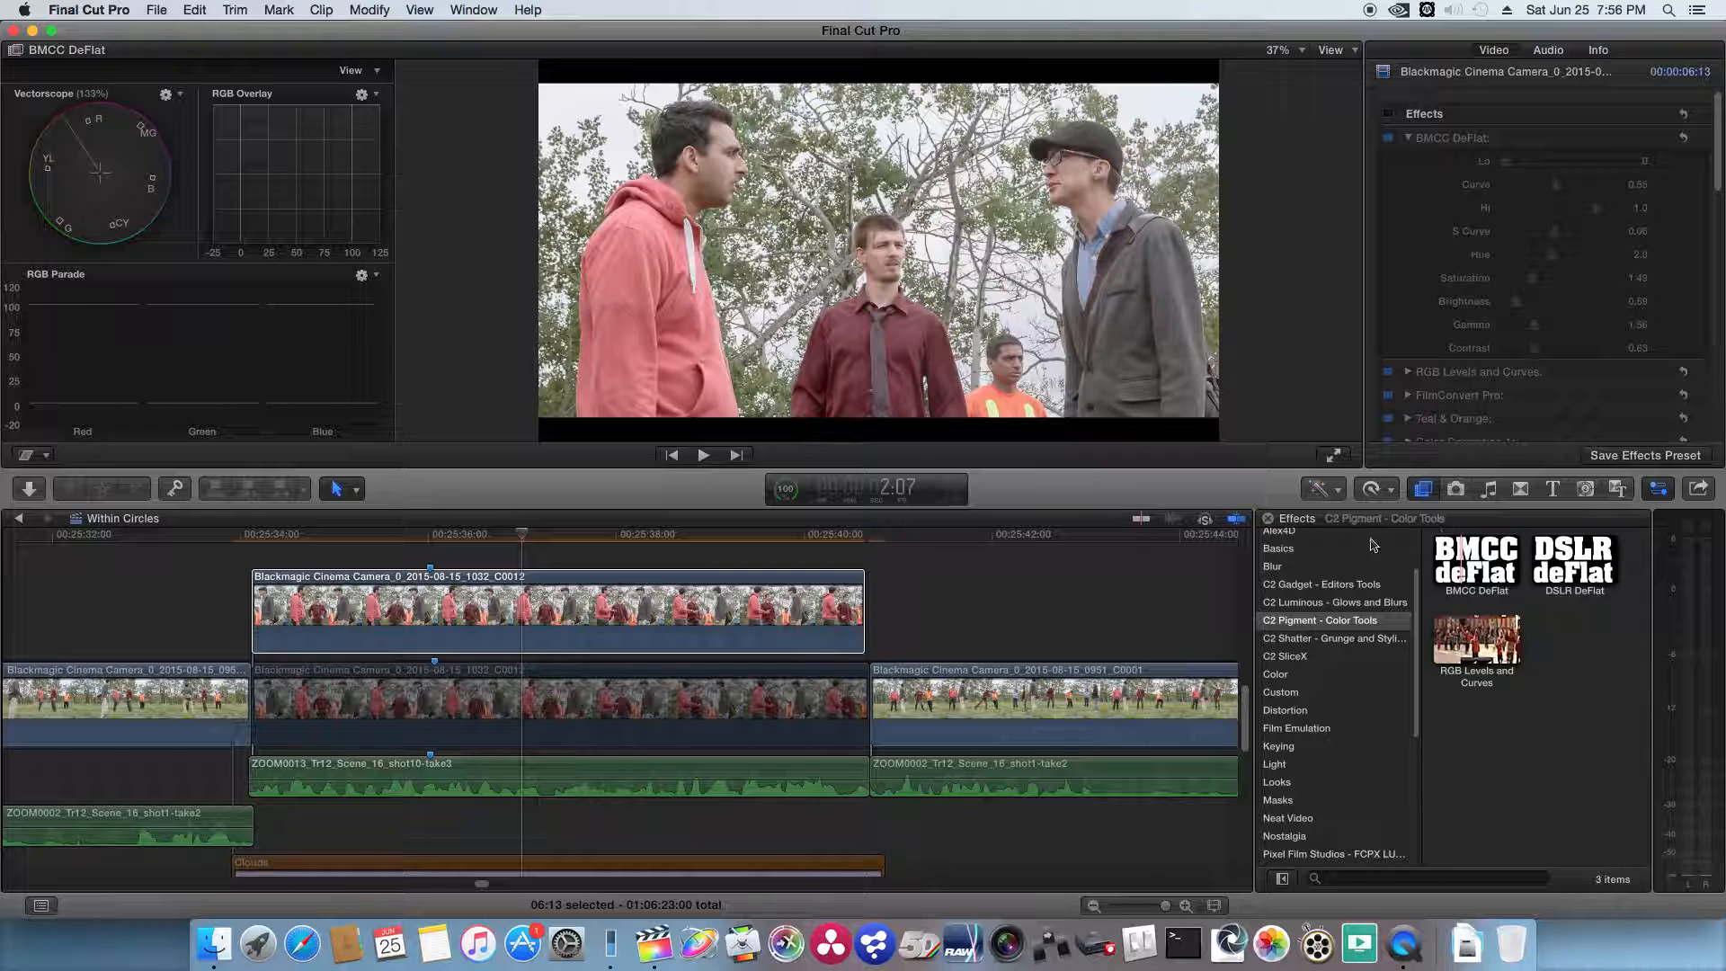
left_click_drag(1419, 692, 1420, 804)
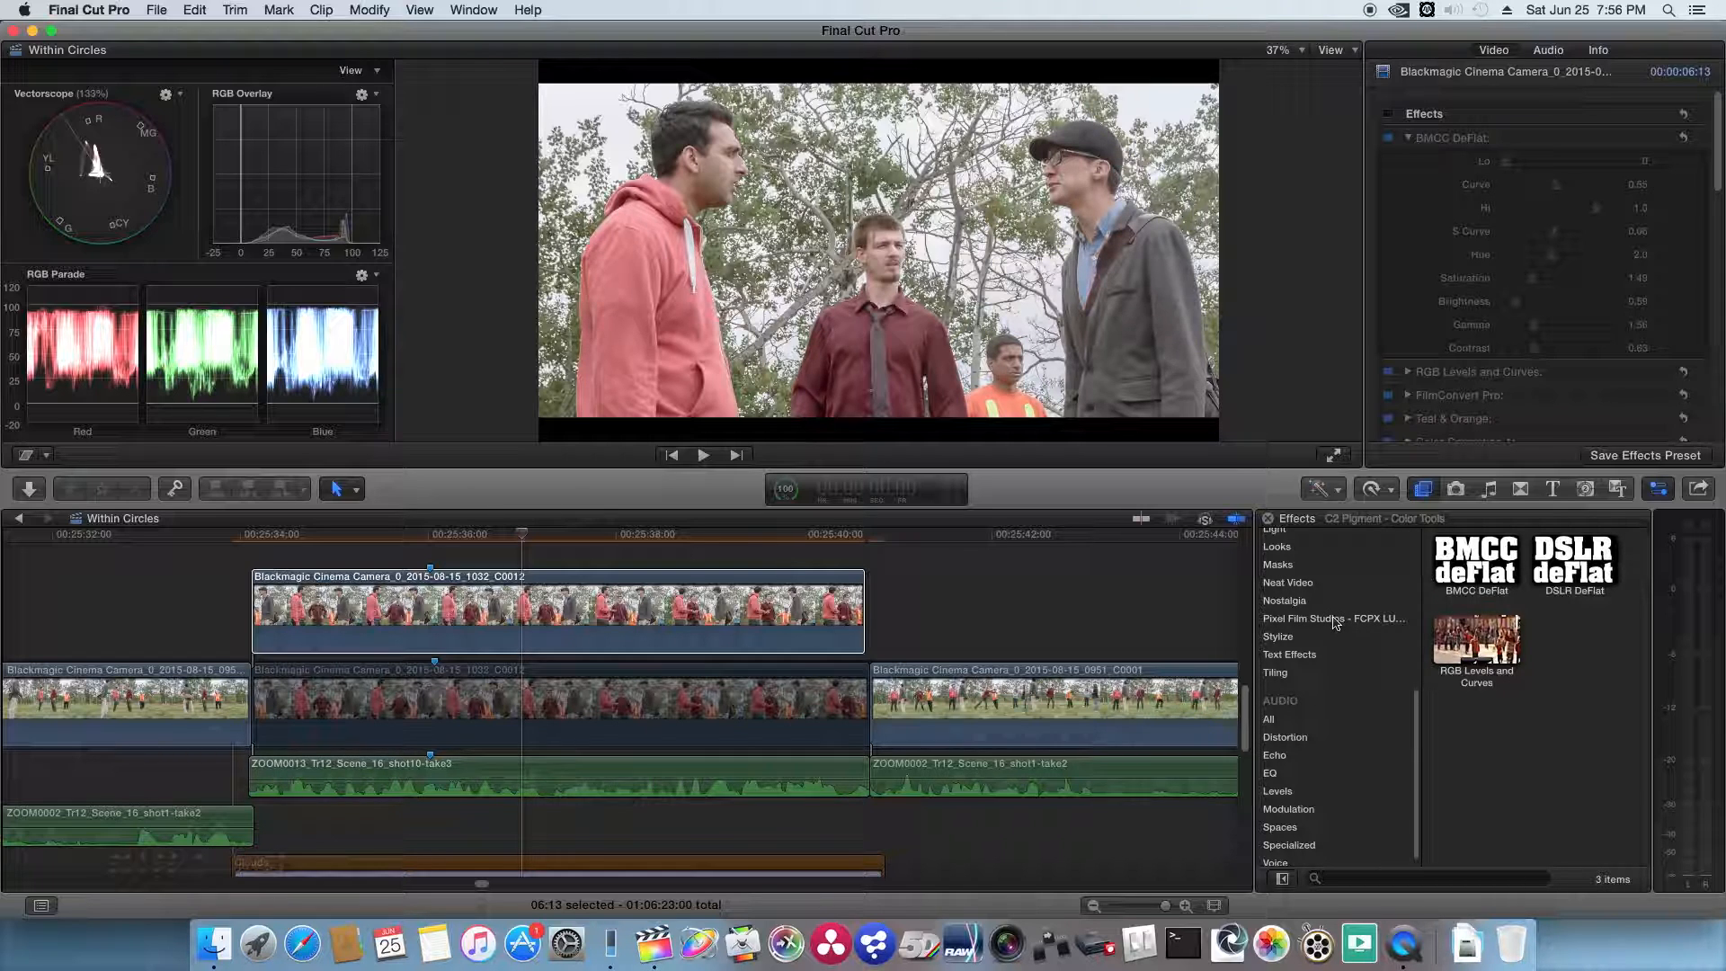
Turn on the whole Effects group for the upper clip and collapse the BMCC DeFlat parameters
mouse_move(1719, 117)
left_mouse_down()
mouse_move(1719, 177)
mouse_move(1719, 113)
left_mouse_up()
left_click(1389, 115)
left_click(1389, 115)
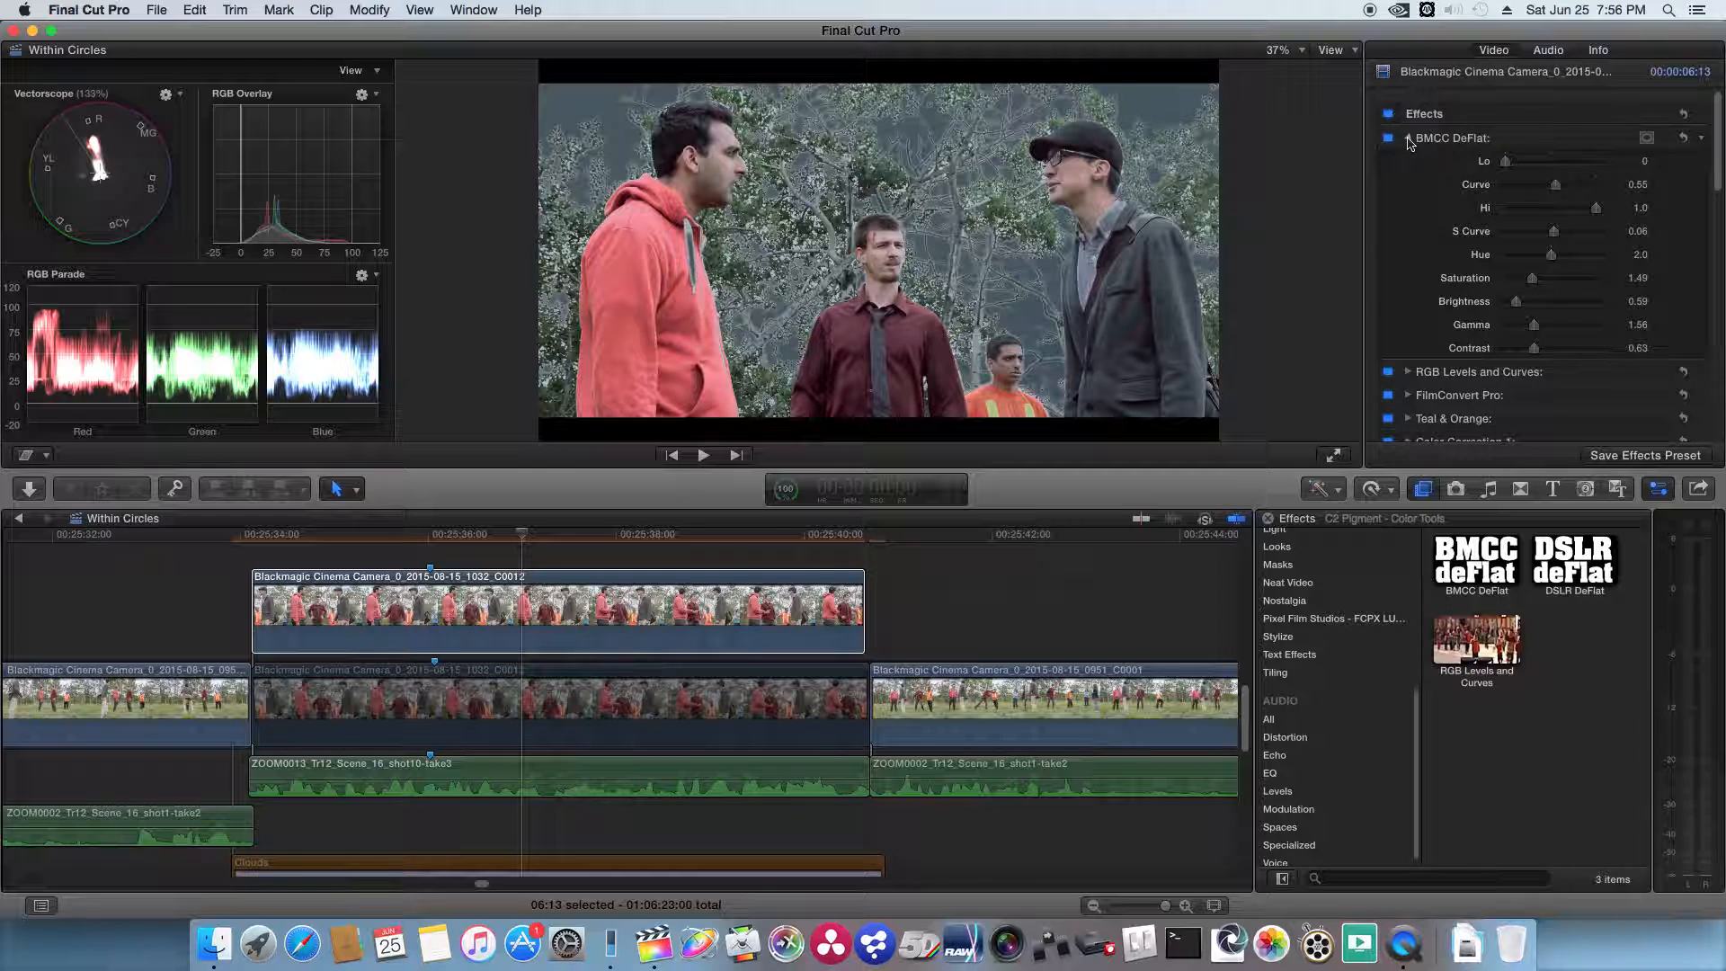
left_click(1409, 139)
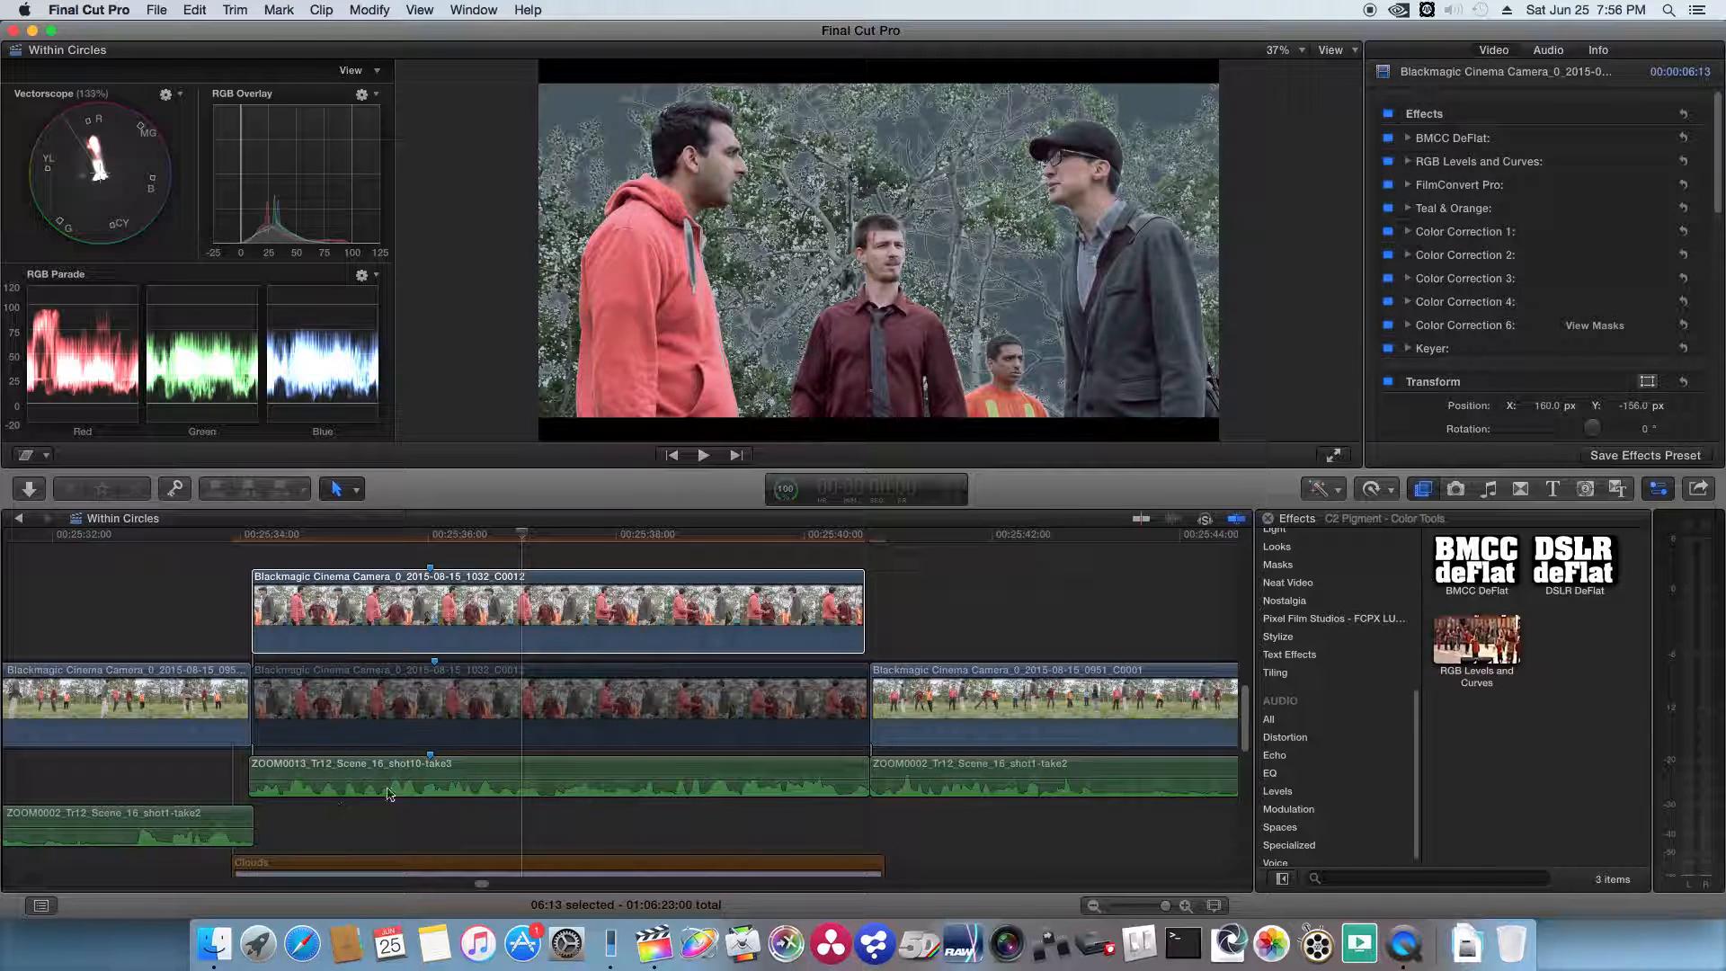
Enable the Clouds generator below the footage, move the playhead to 25:36:21 and show the generator's published parameters
scroll(1051, 791, "down", 3)
left_click(542, 820)
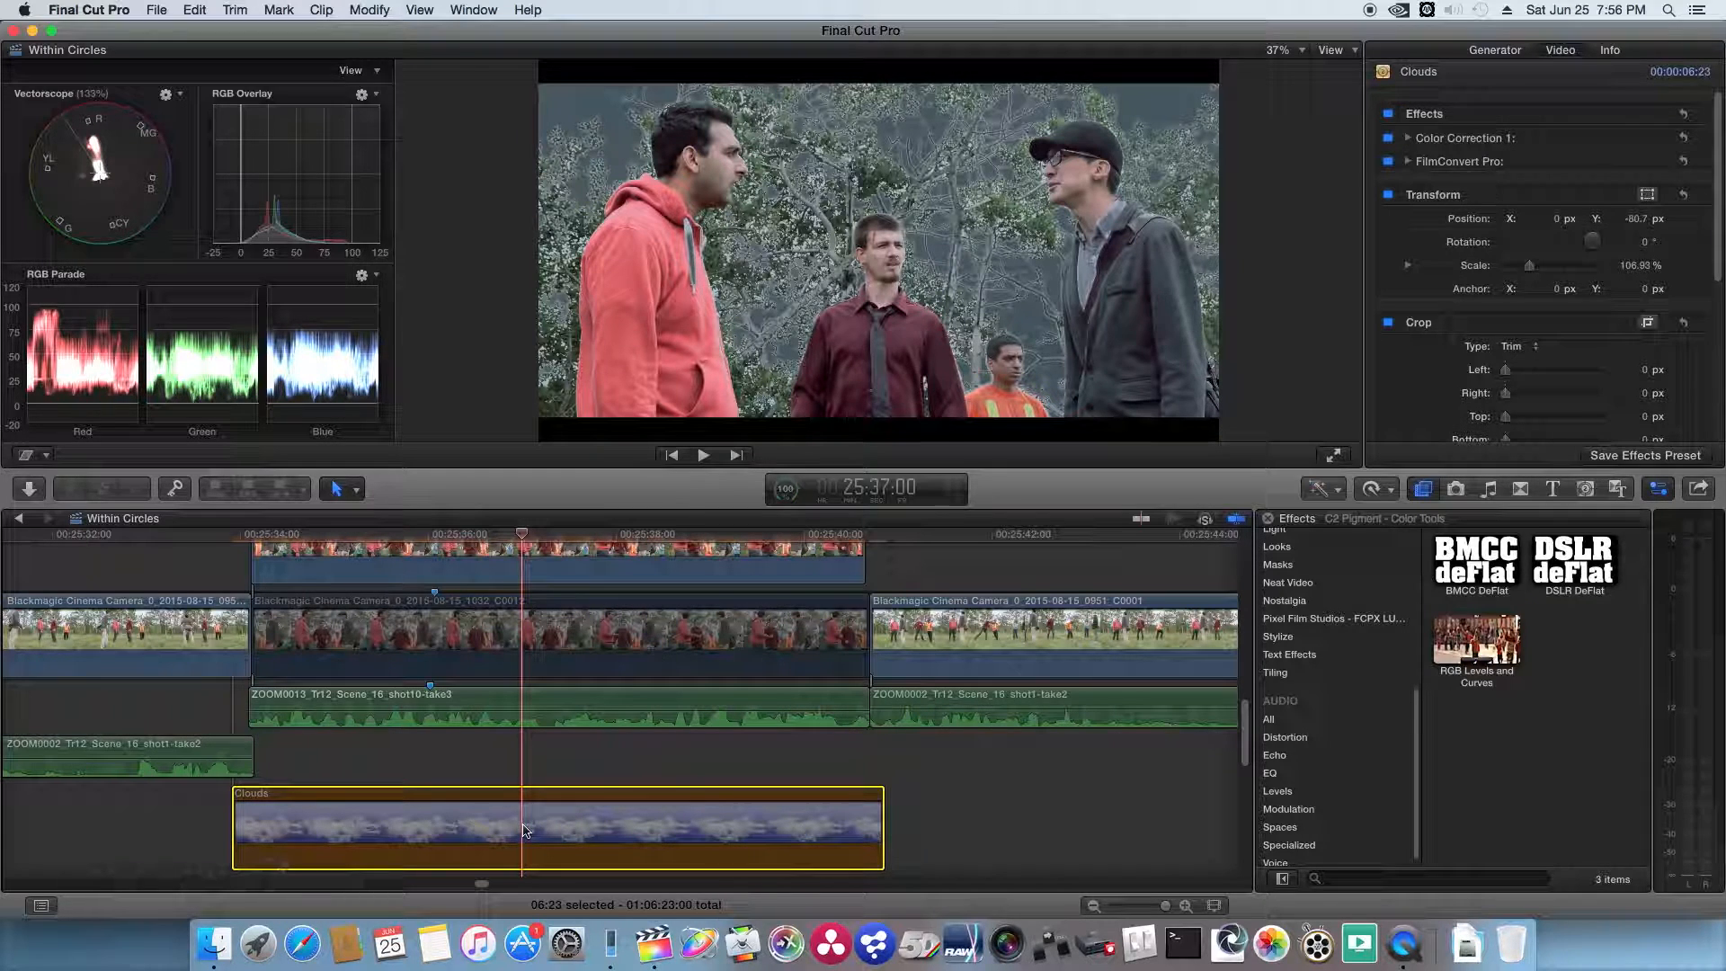
key("v")
left_click(585, 822)
mouse_move(522, 535)
left_mouse_down()
mouse_move(495, 533)
mouse_move(511, 535)
left_mouse_up()
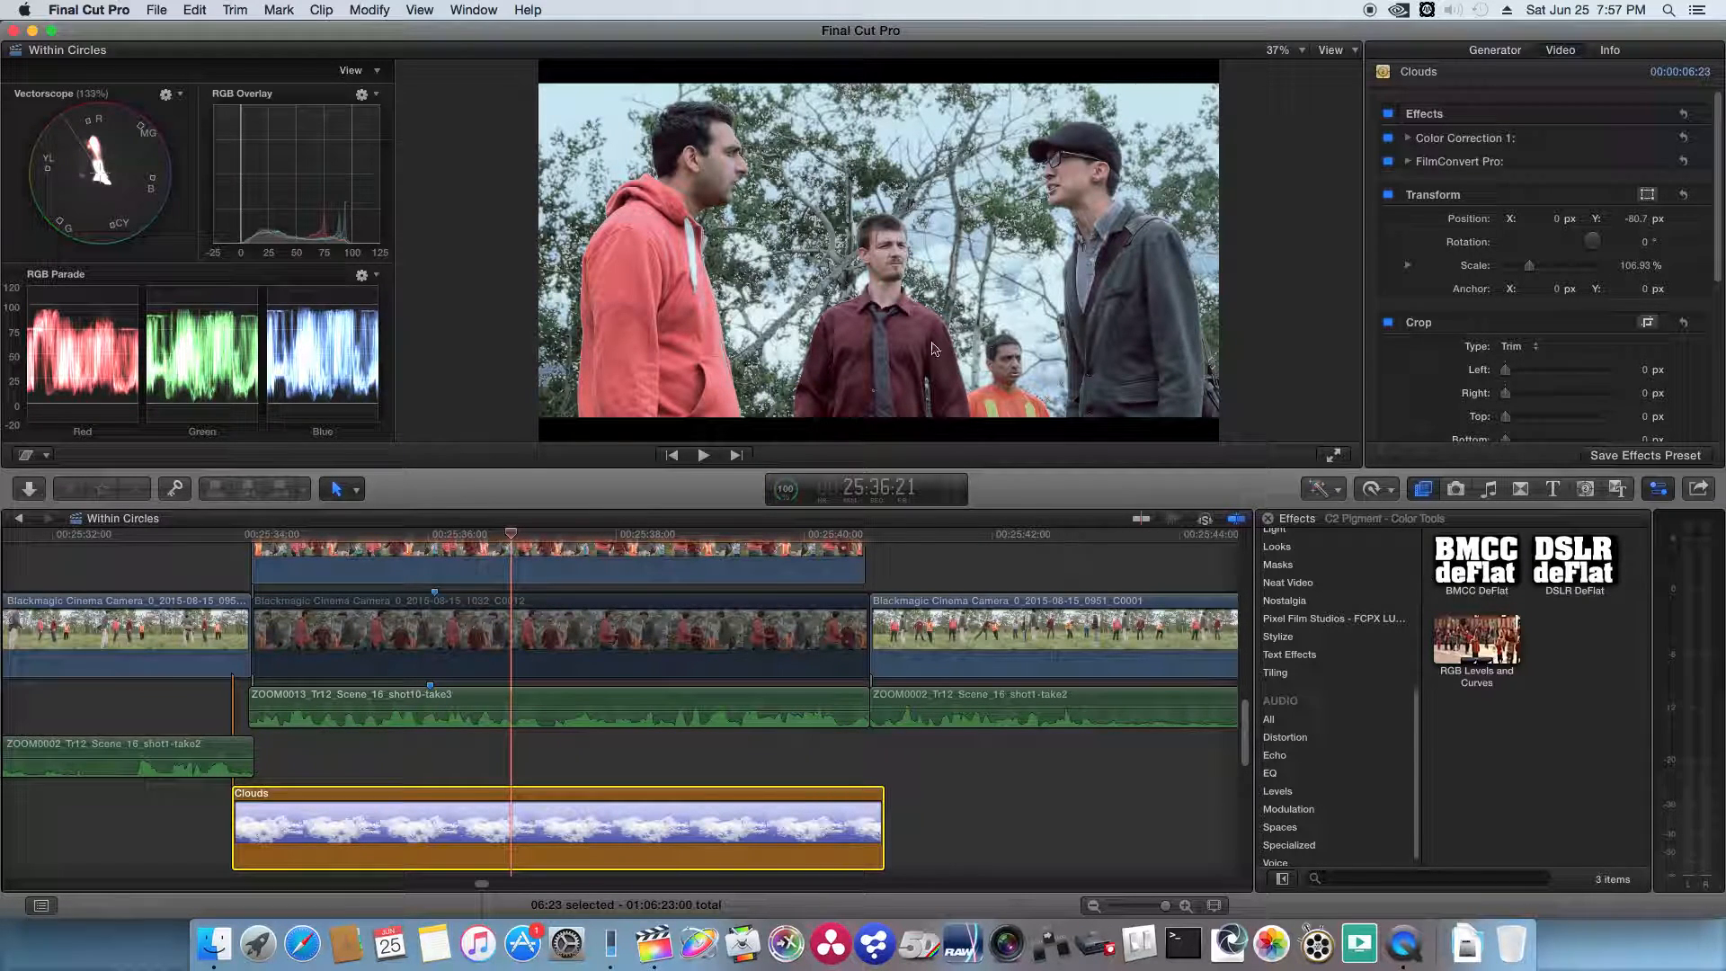
left_click(1488, 51)
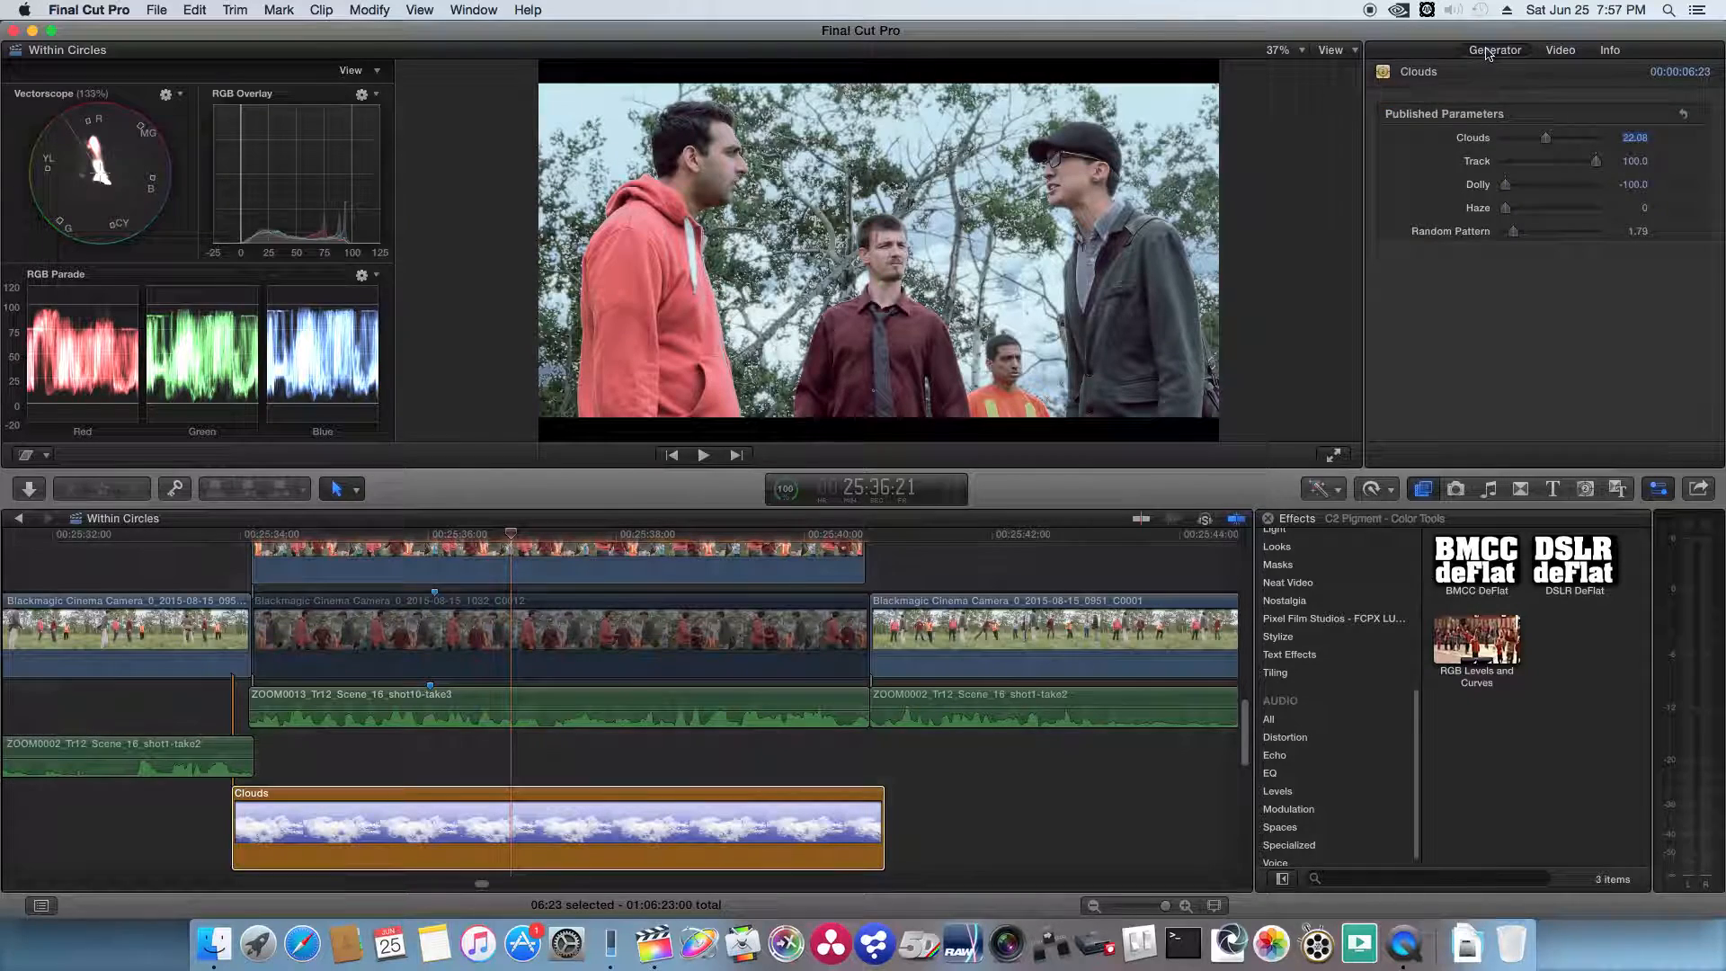
Select the upper keyed clip and compare the composite with its Keyer effect turned off and back on
left_click(485, 580)
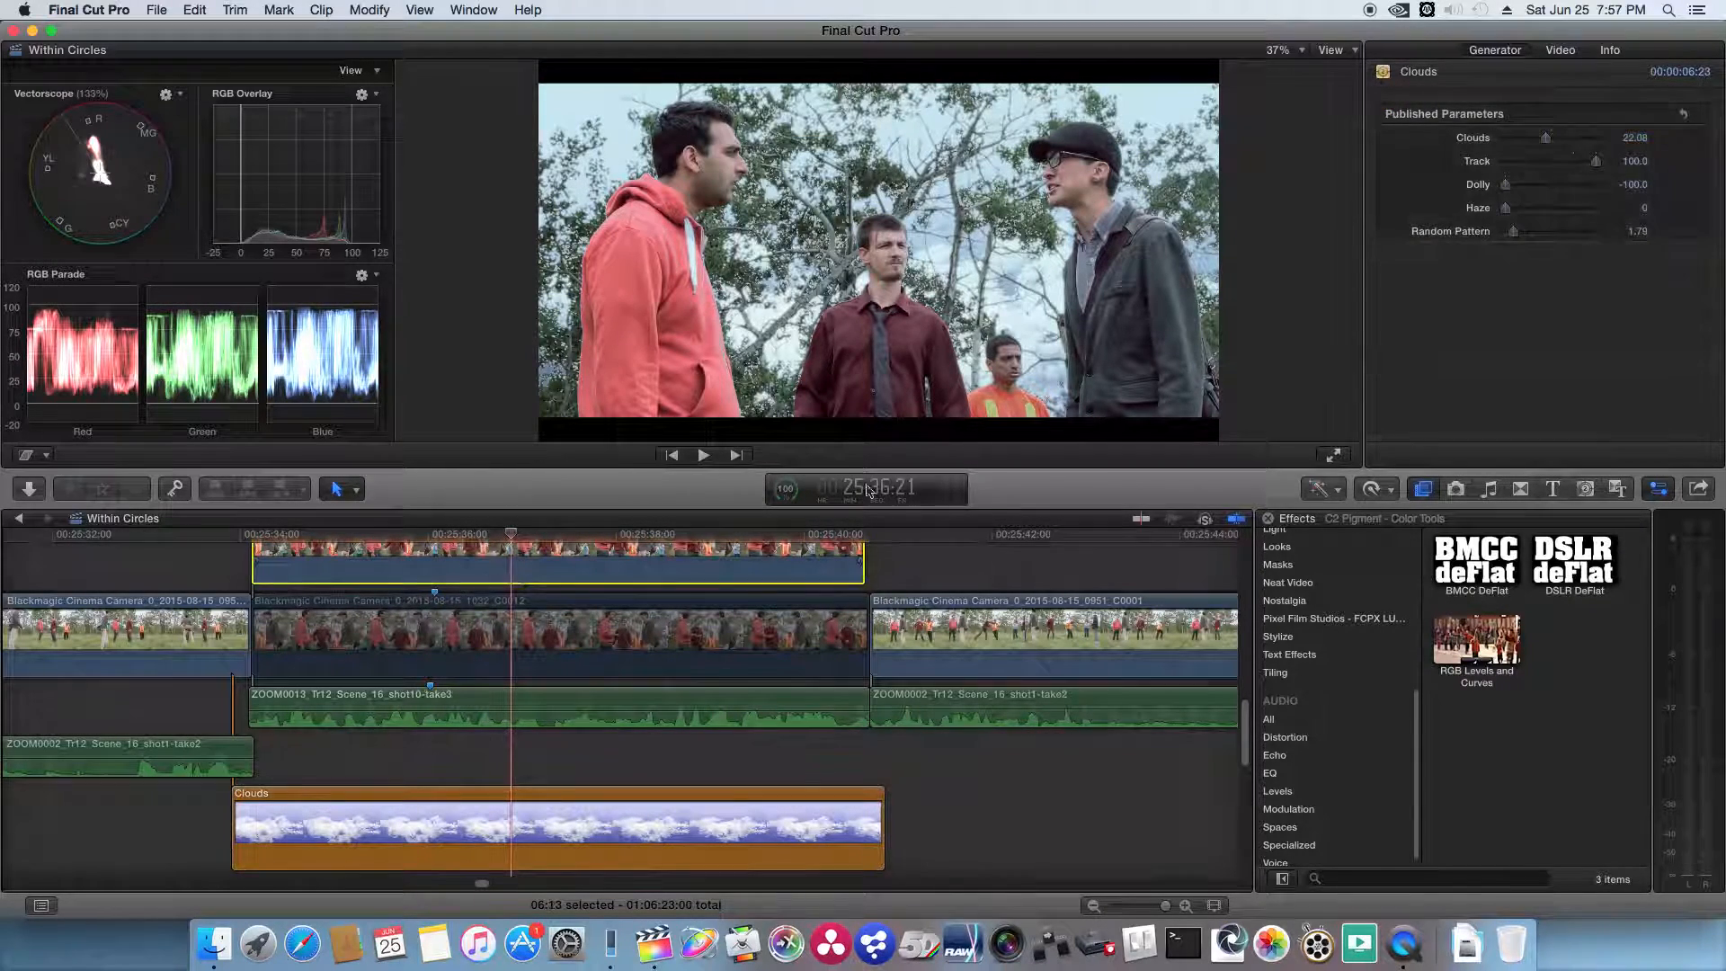
left_click(533, 565)
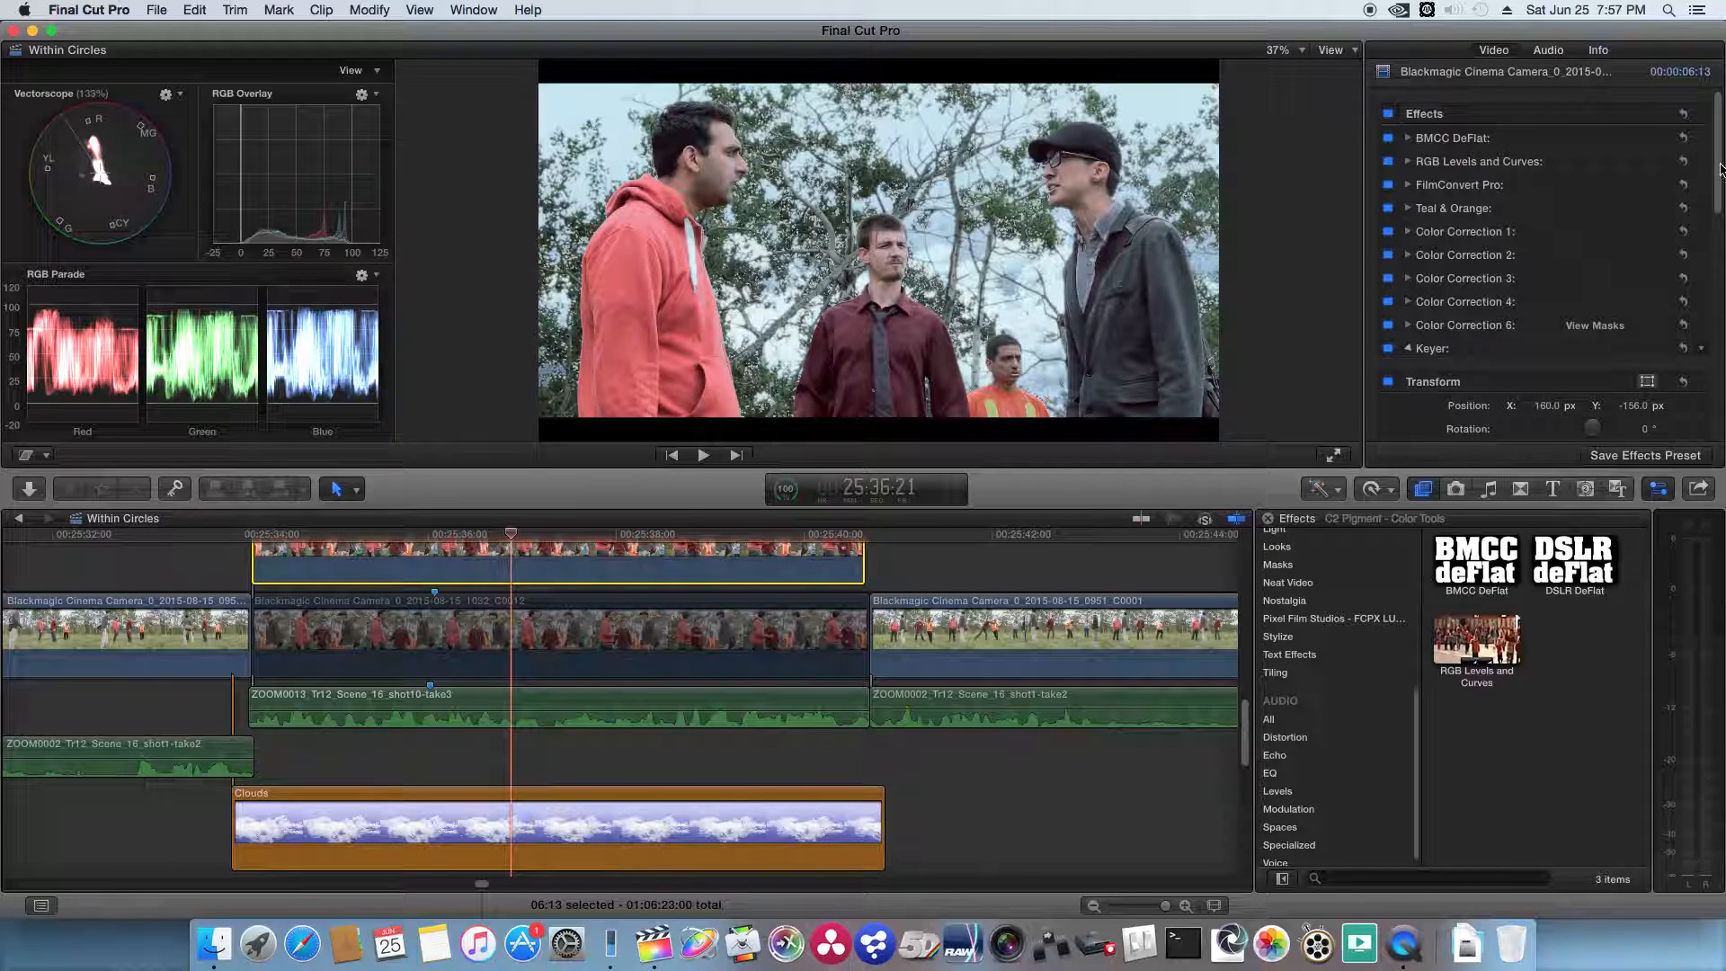
mouse_move(1718, 140)
left_mouse_down()
mouse_move(1718, 199)
mouse_move(1718, 162)
left_mouse_up()
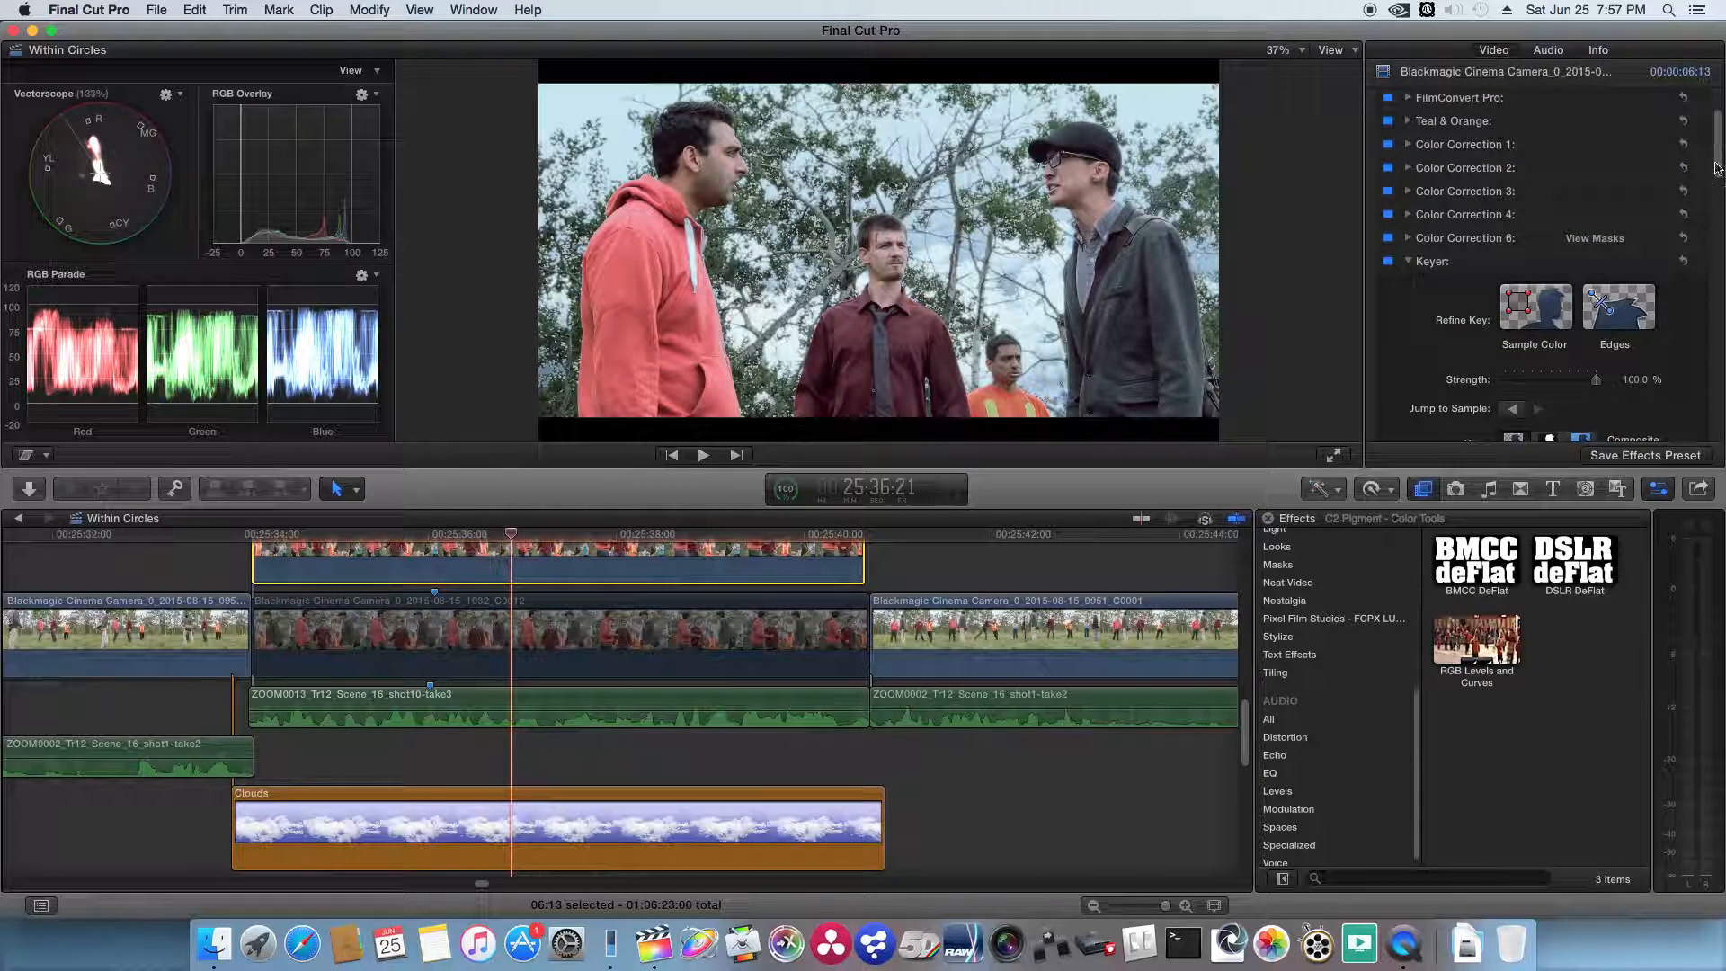
left_click(1394, 262)
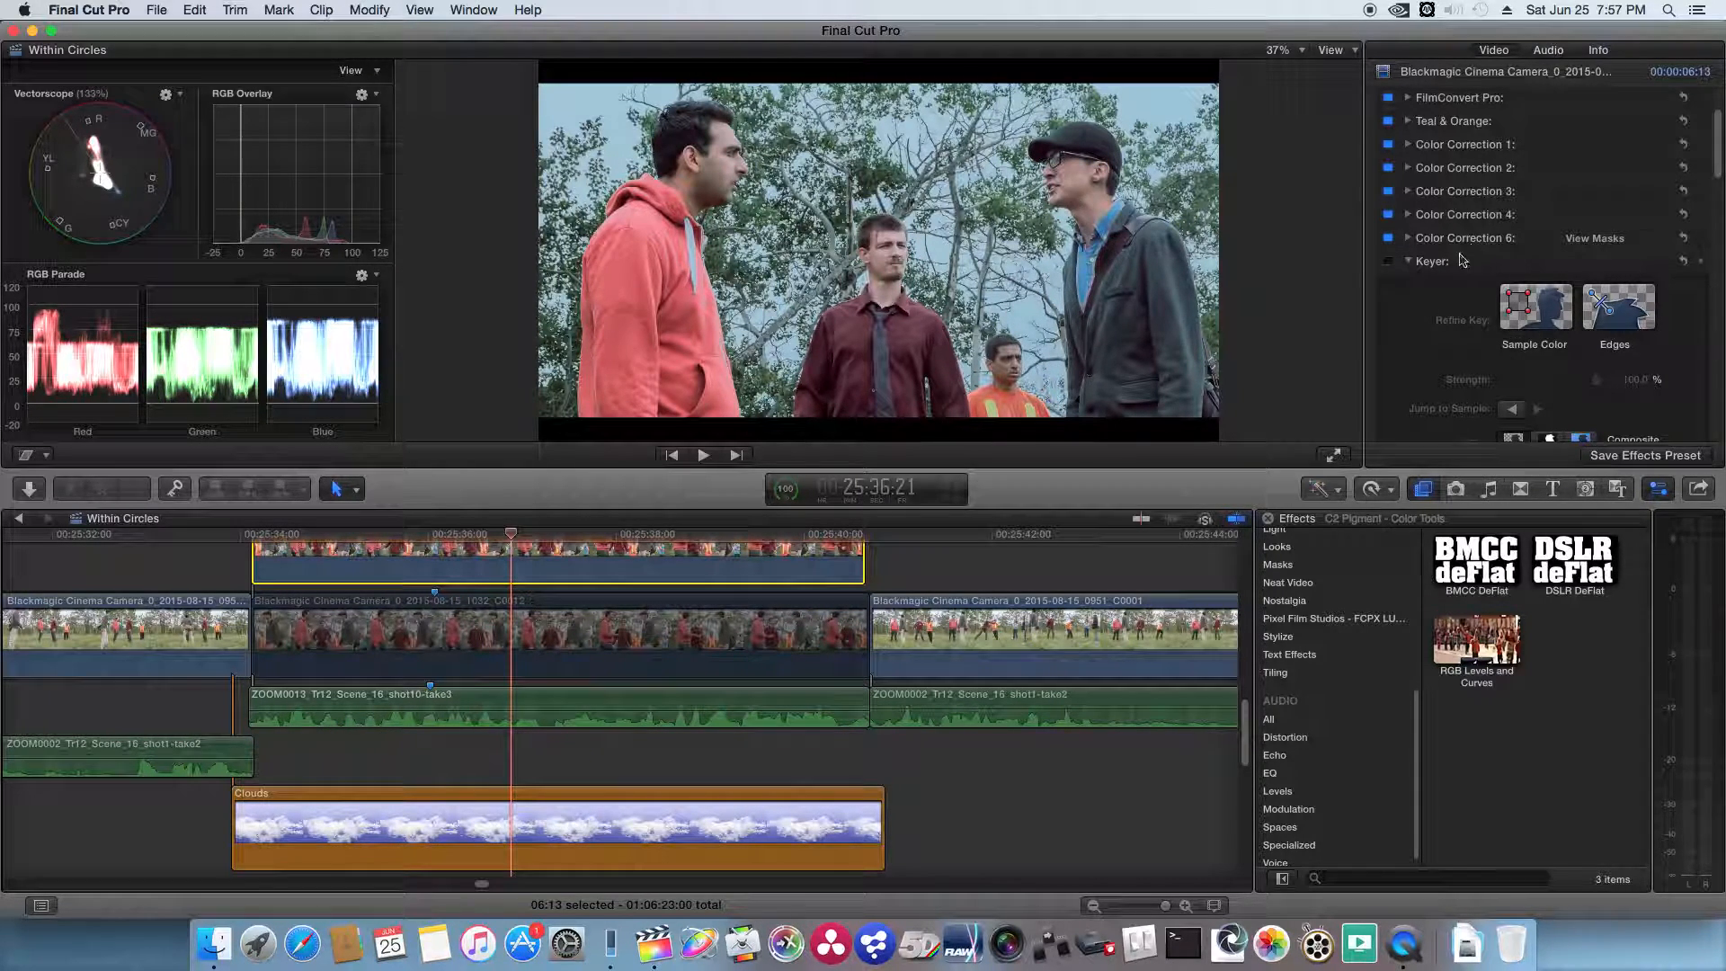
left_click(1388, 262)
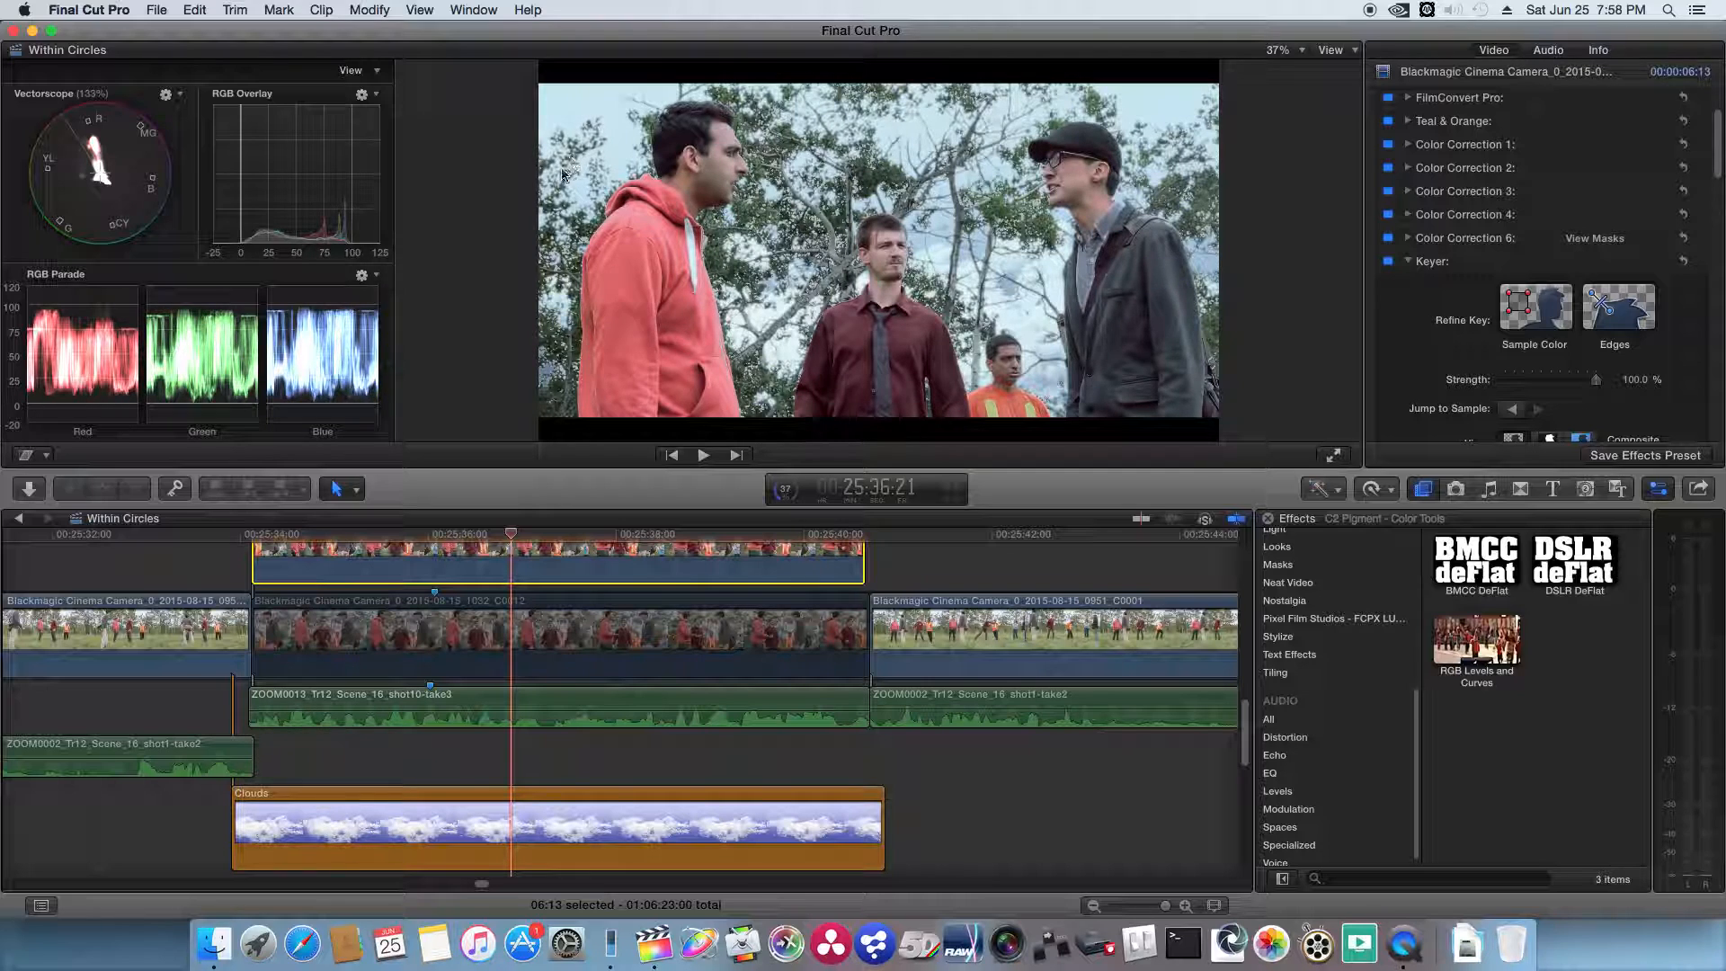
Enable the lower camera clip and compare its Keyer turned off and back on, then check the frame at 25:38:20
left_click(521, 642)
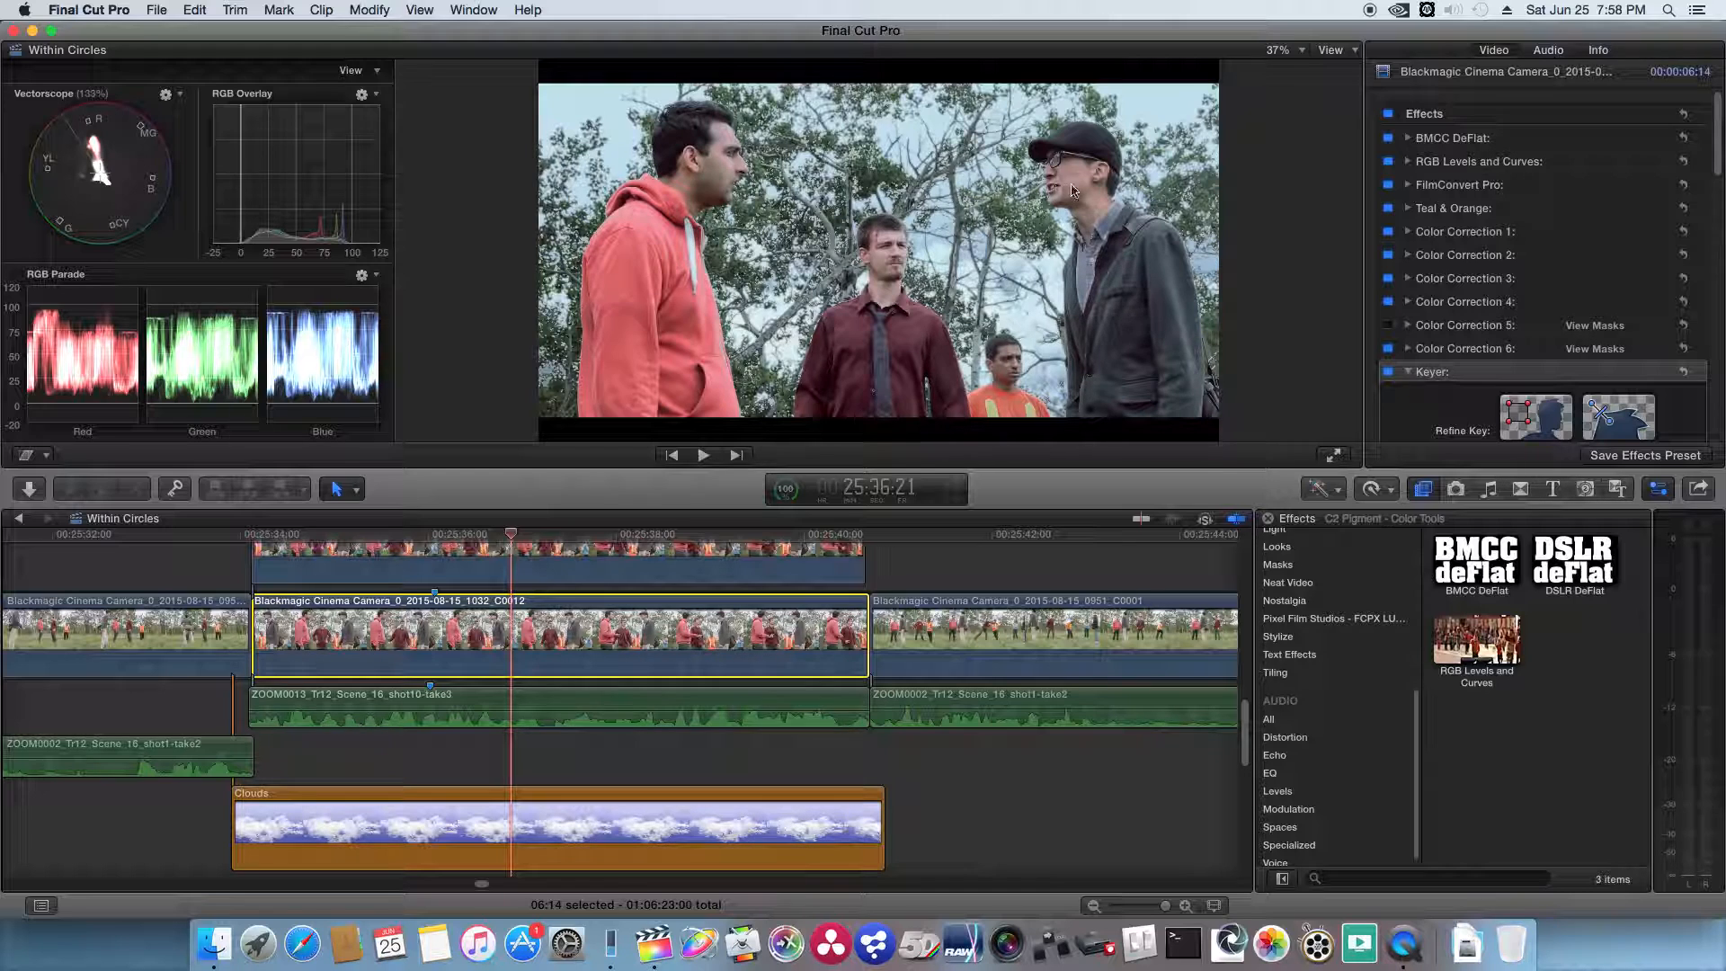
left_click(1389, 372)
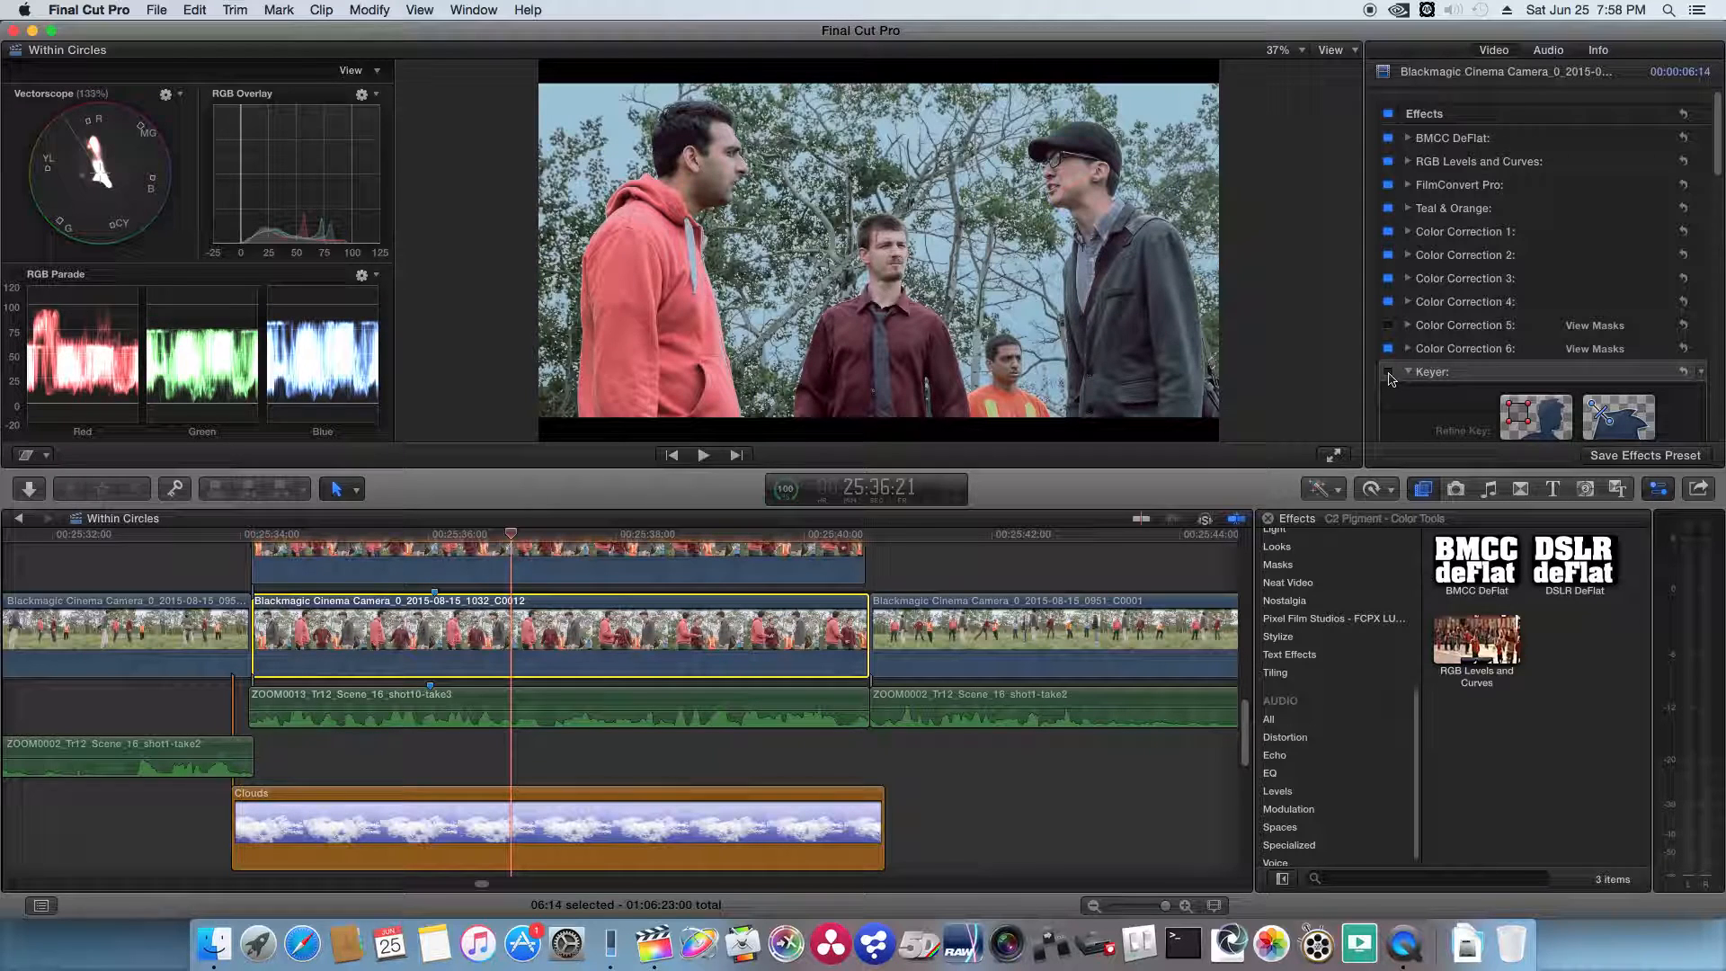
left_click(1389, 372)
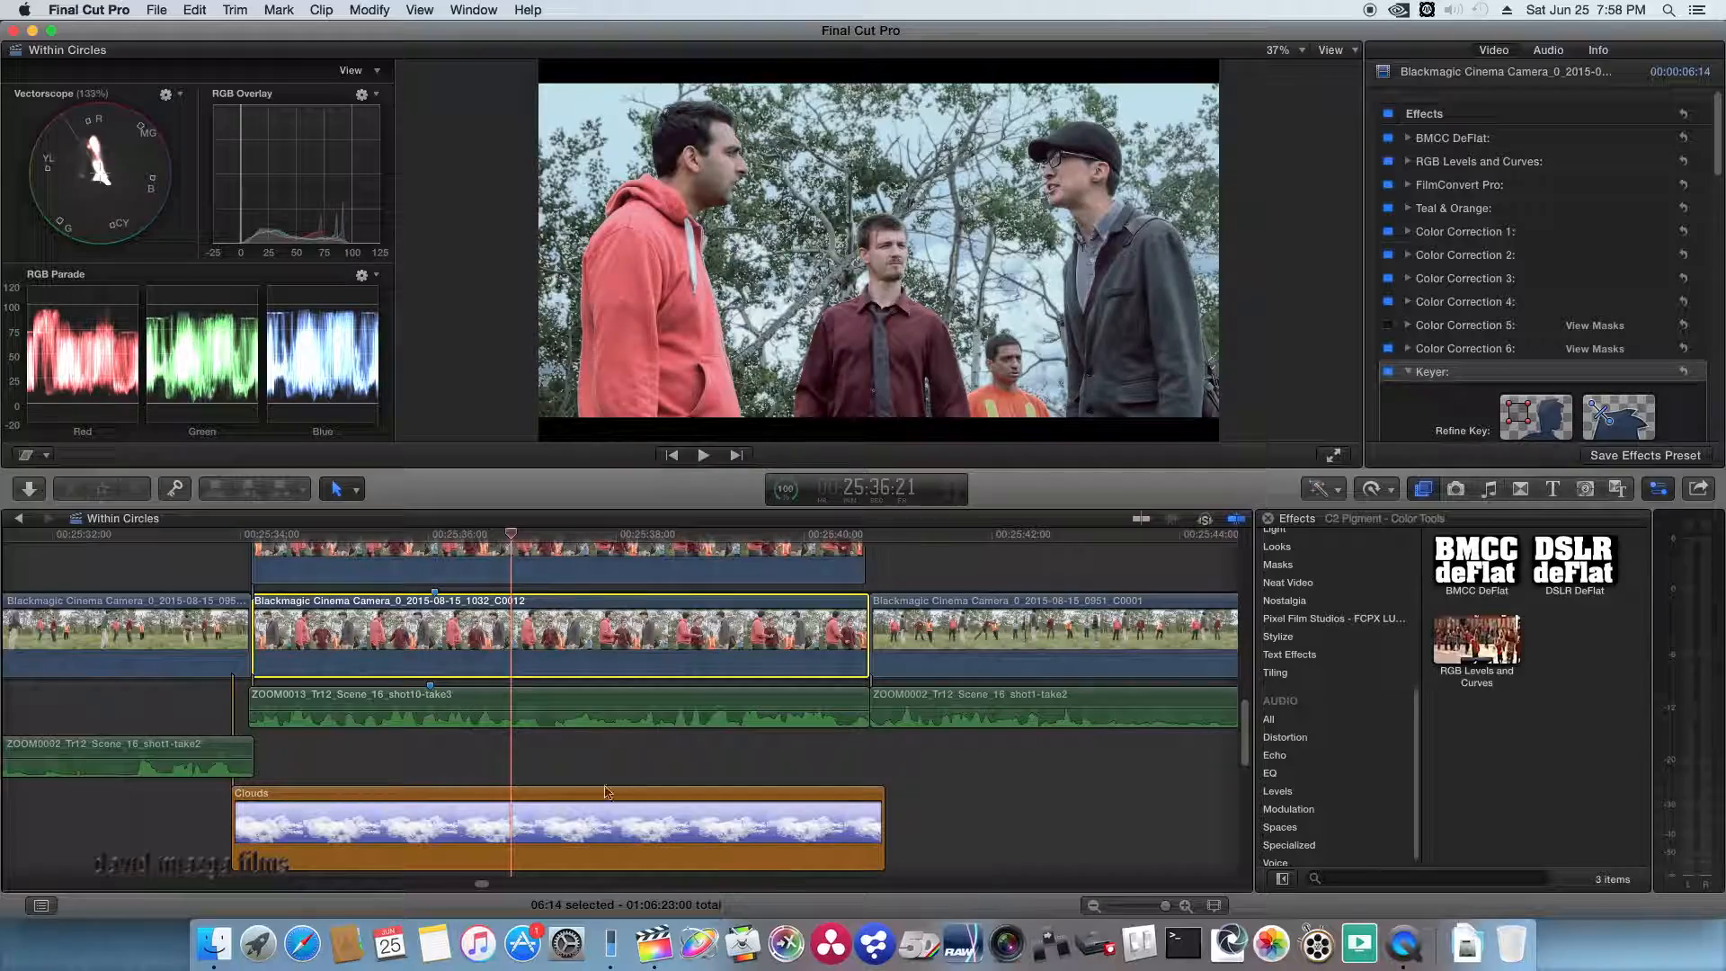
left_click_drag(504, 535, 695, 534)
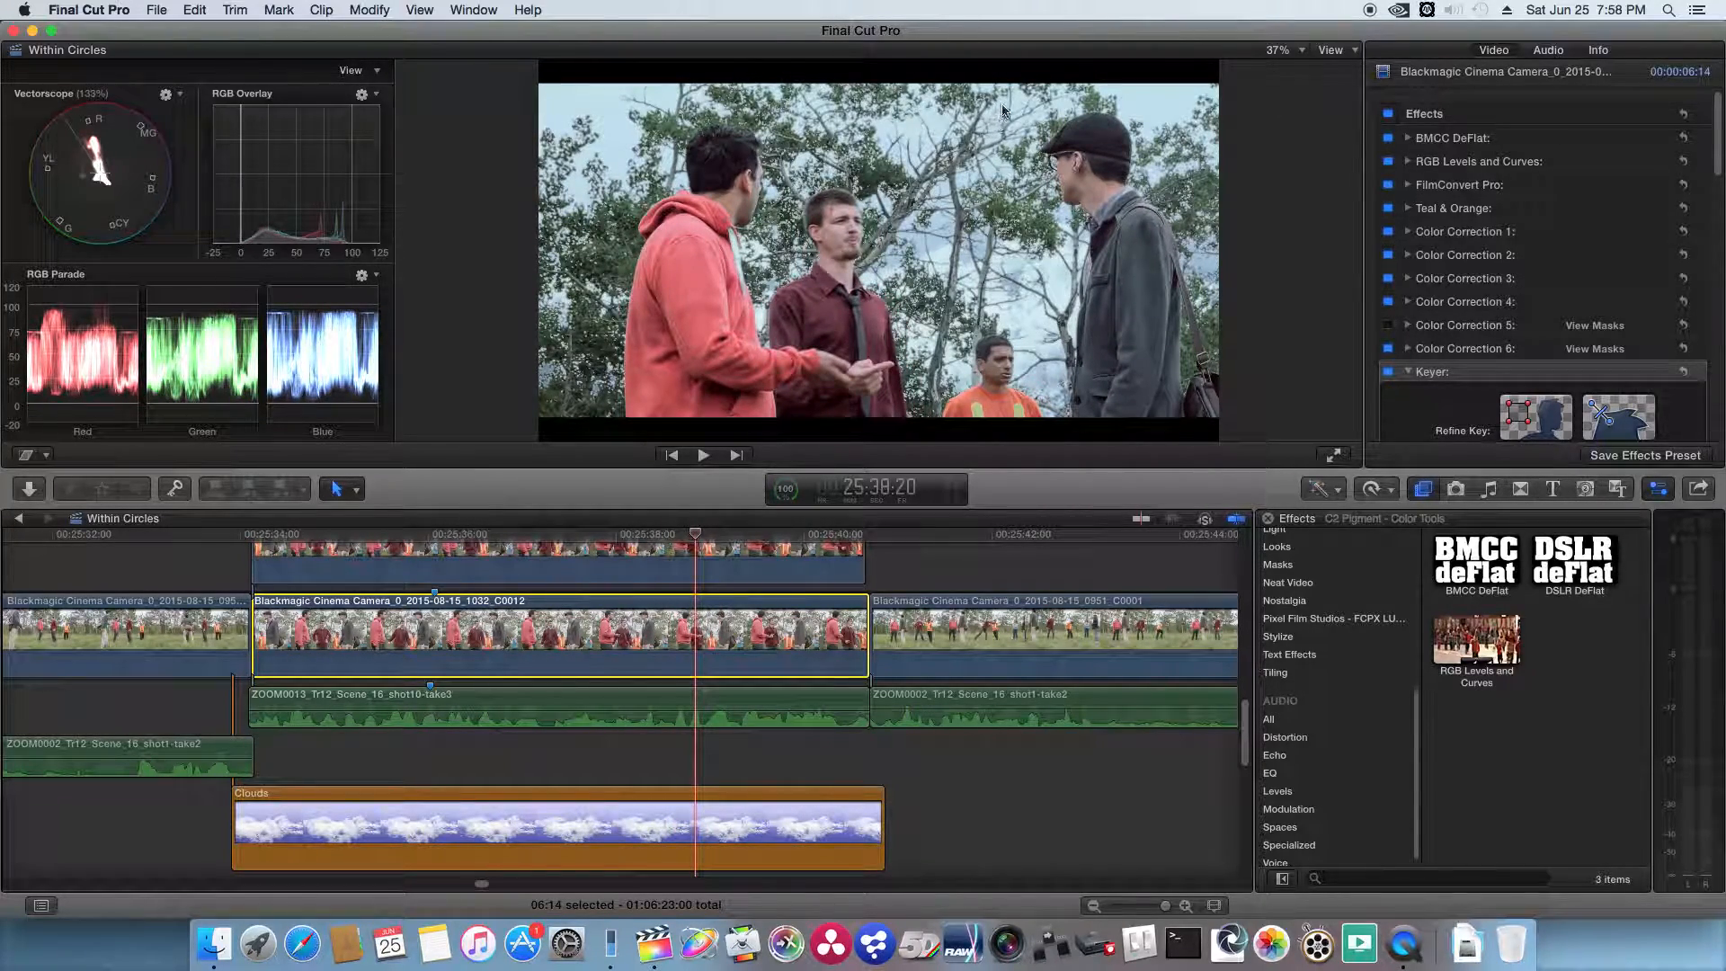
Show the Clouds generator's video effects and compare the sky at 25:37:02 with the Effects group turned off and back on
left_click(529, 565)
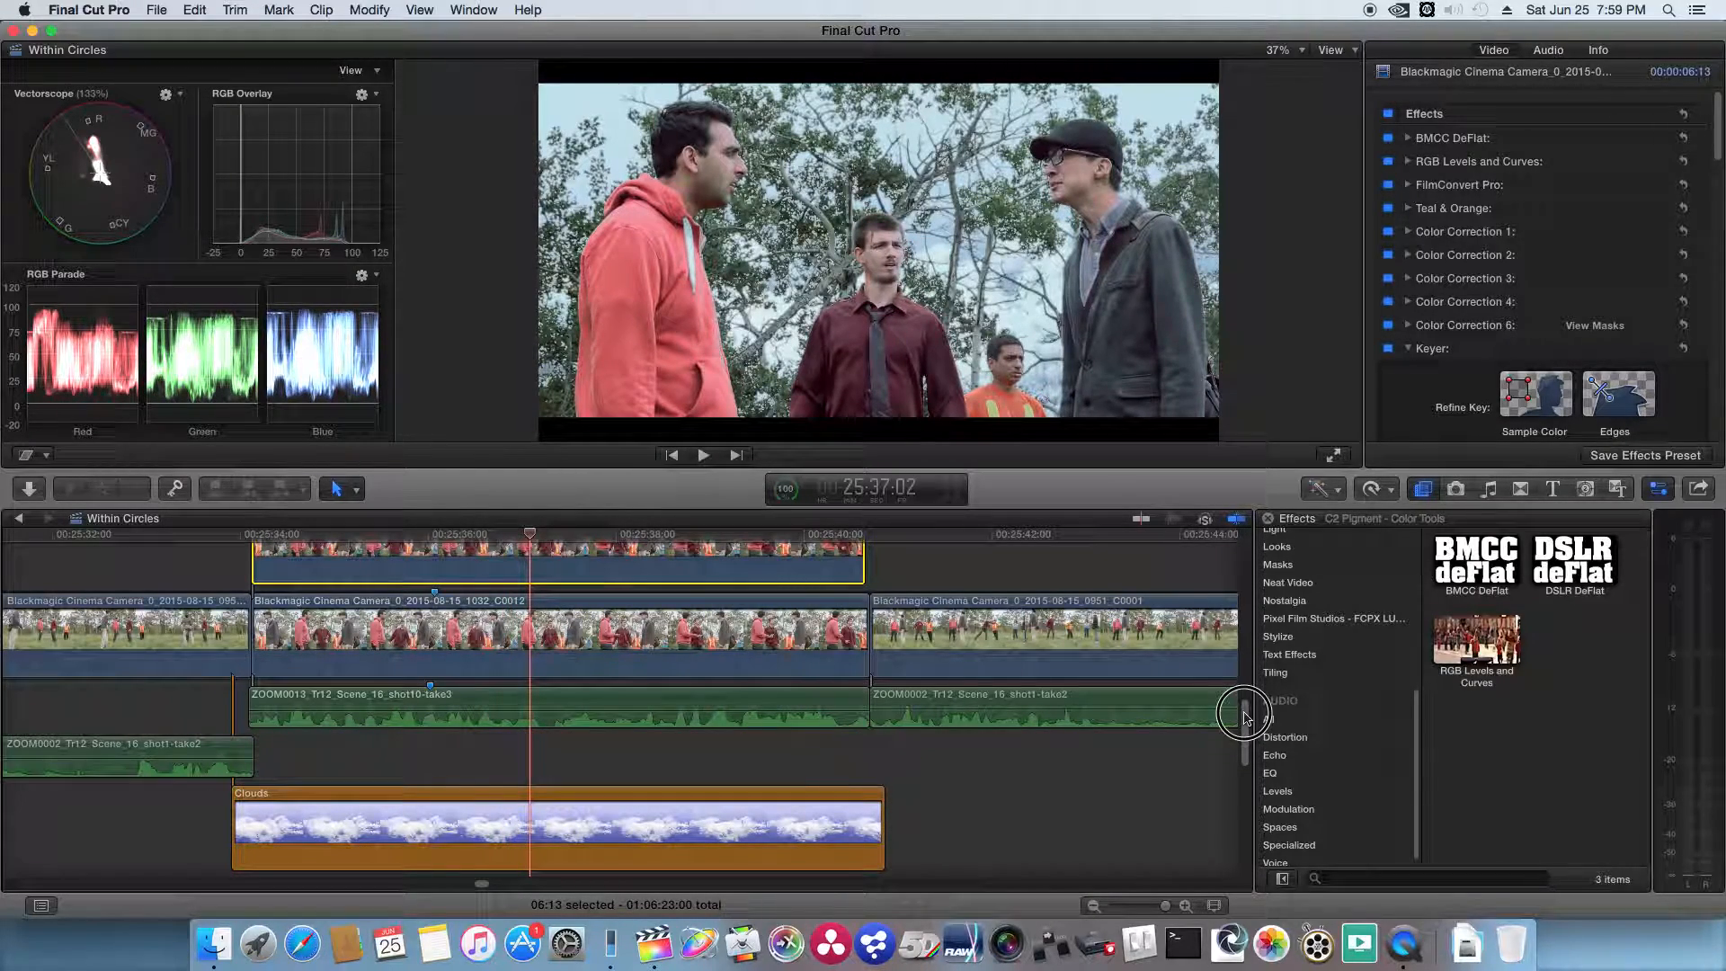
left_click_drag(1241, 712, 1241, 731)
left_click(504, 671)
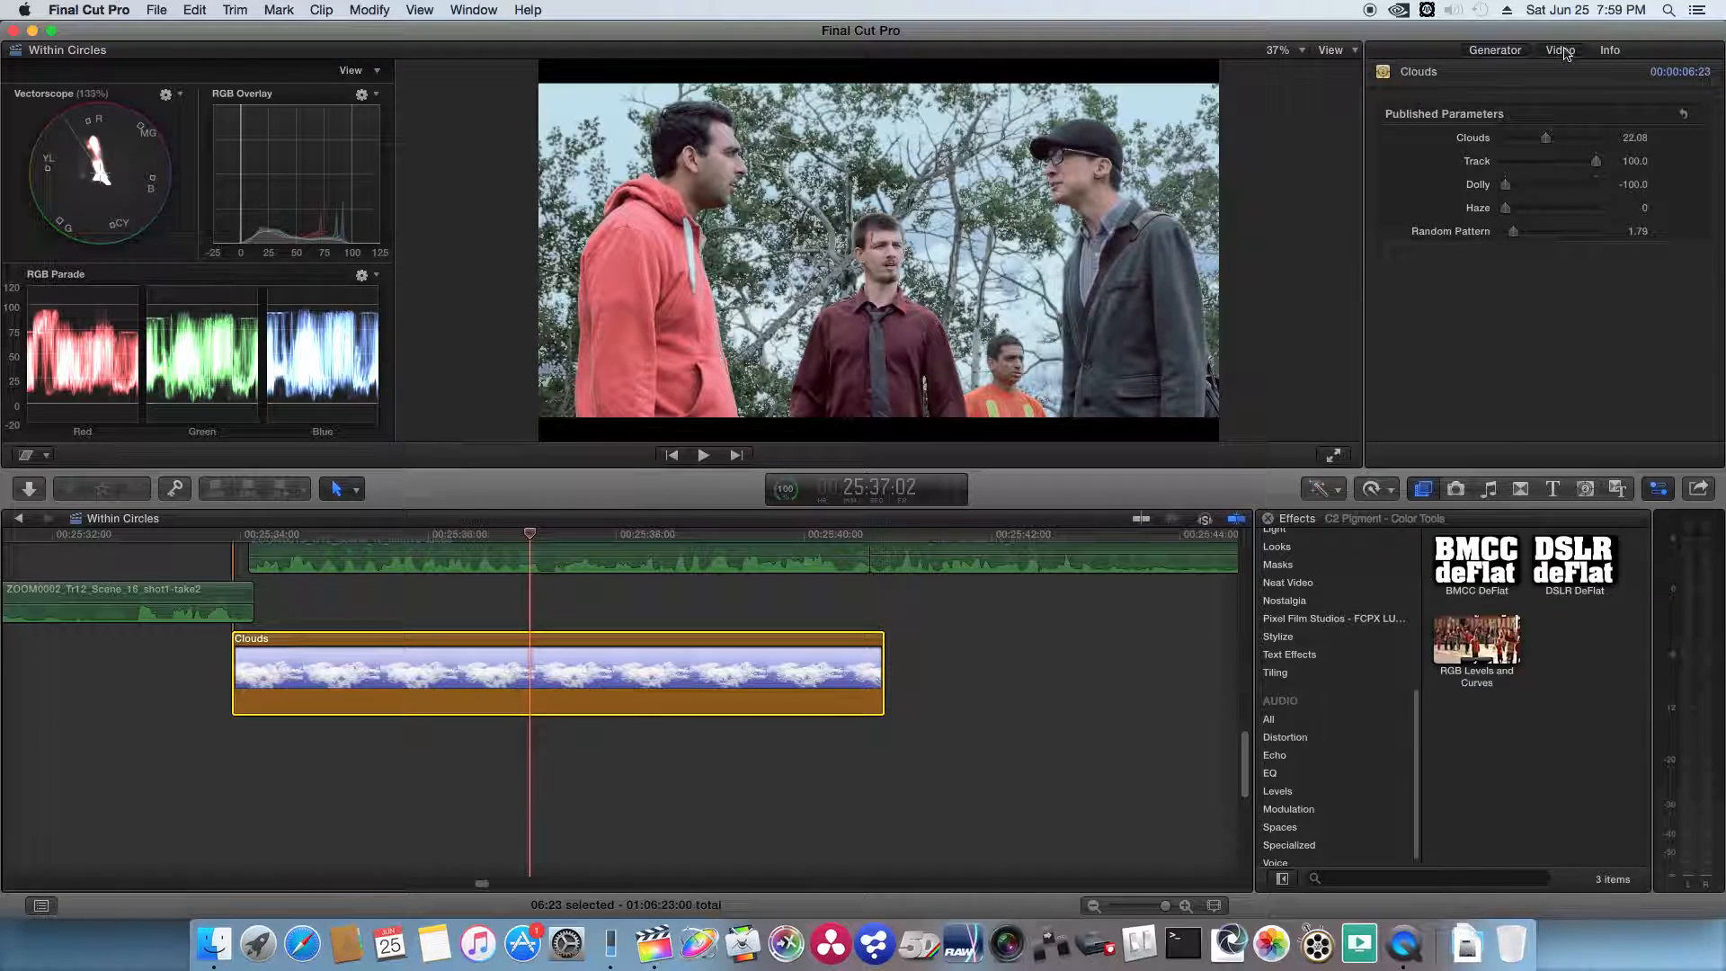
left_click(1561, 51)
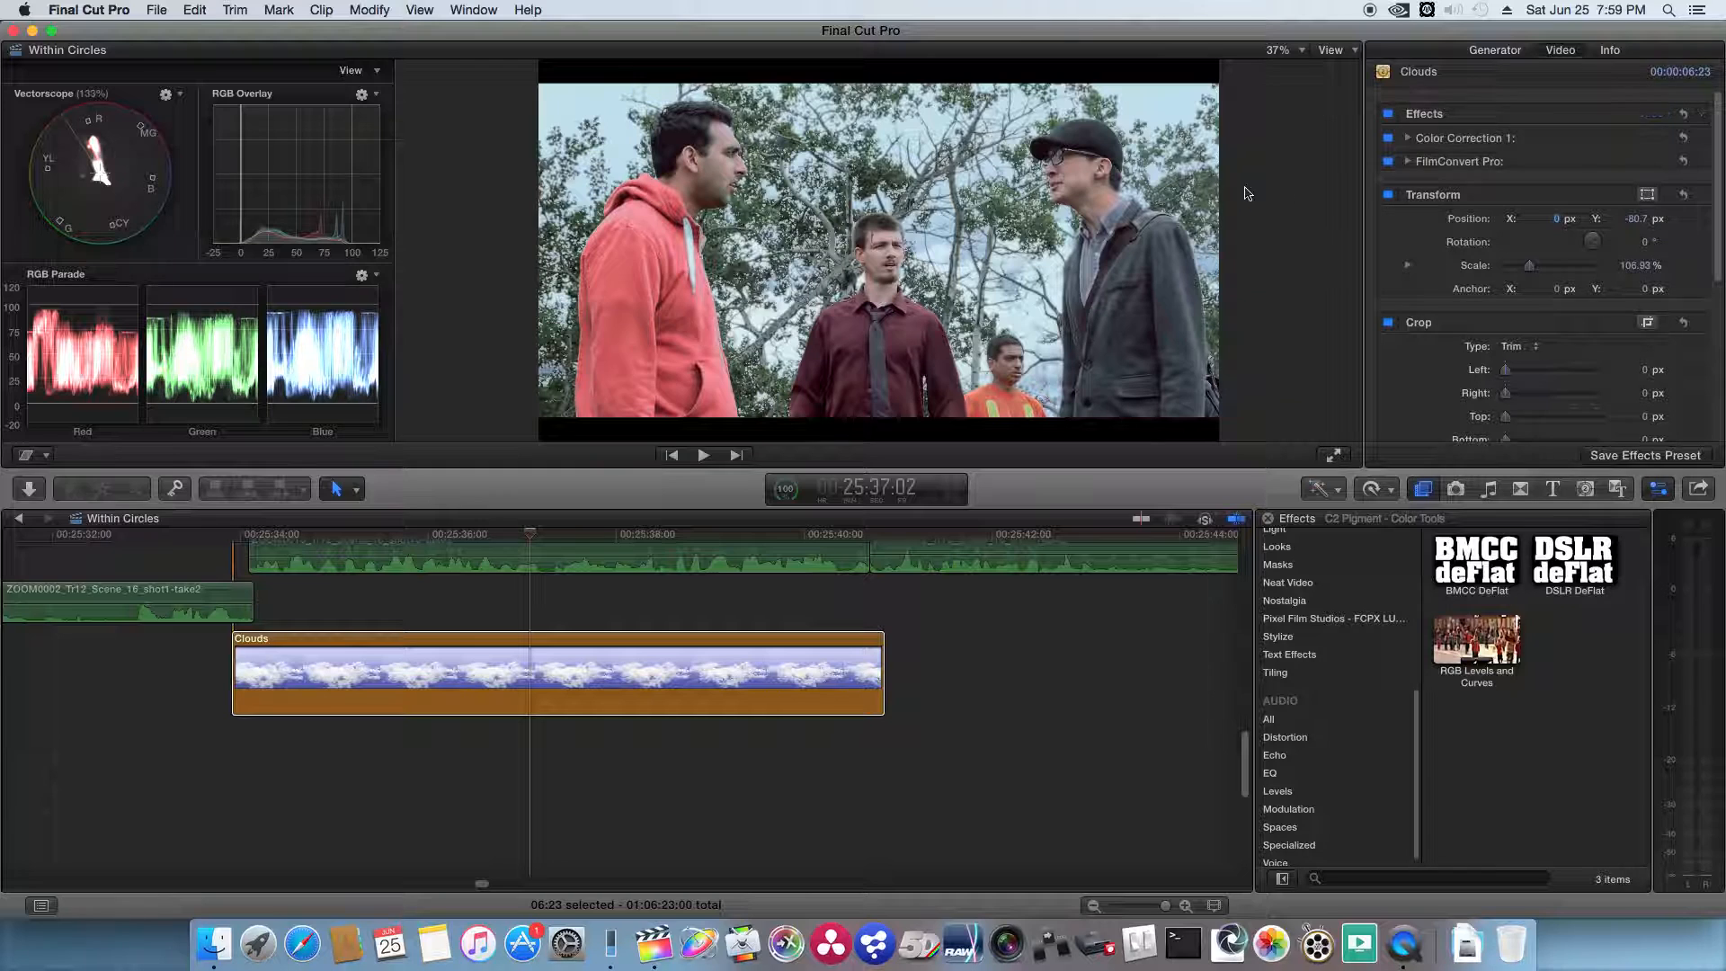
left_click(1389, 114)
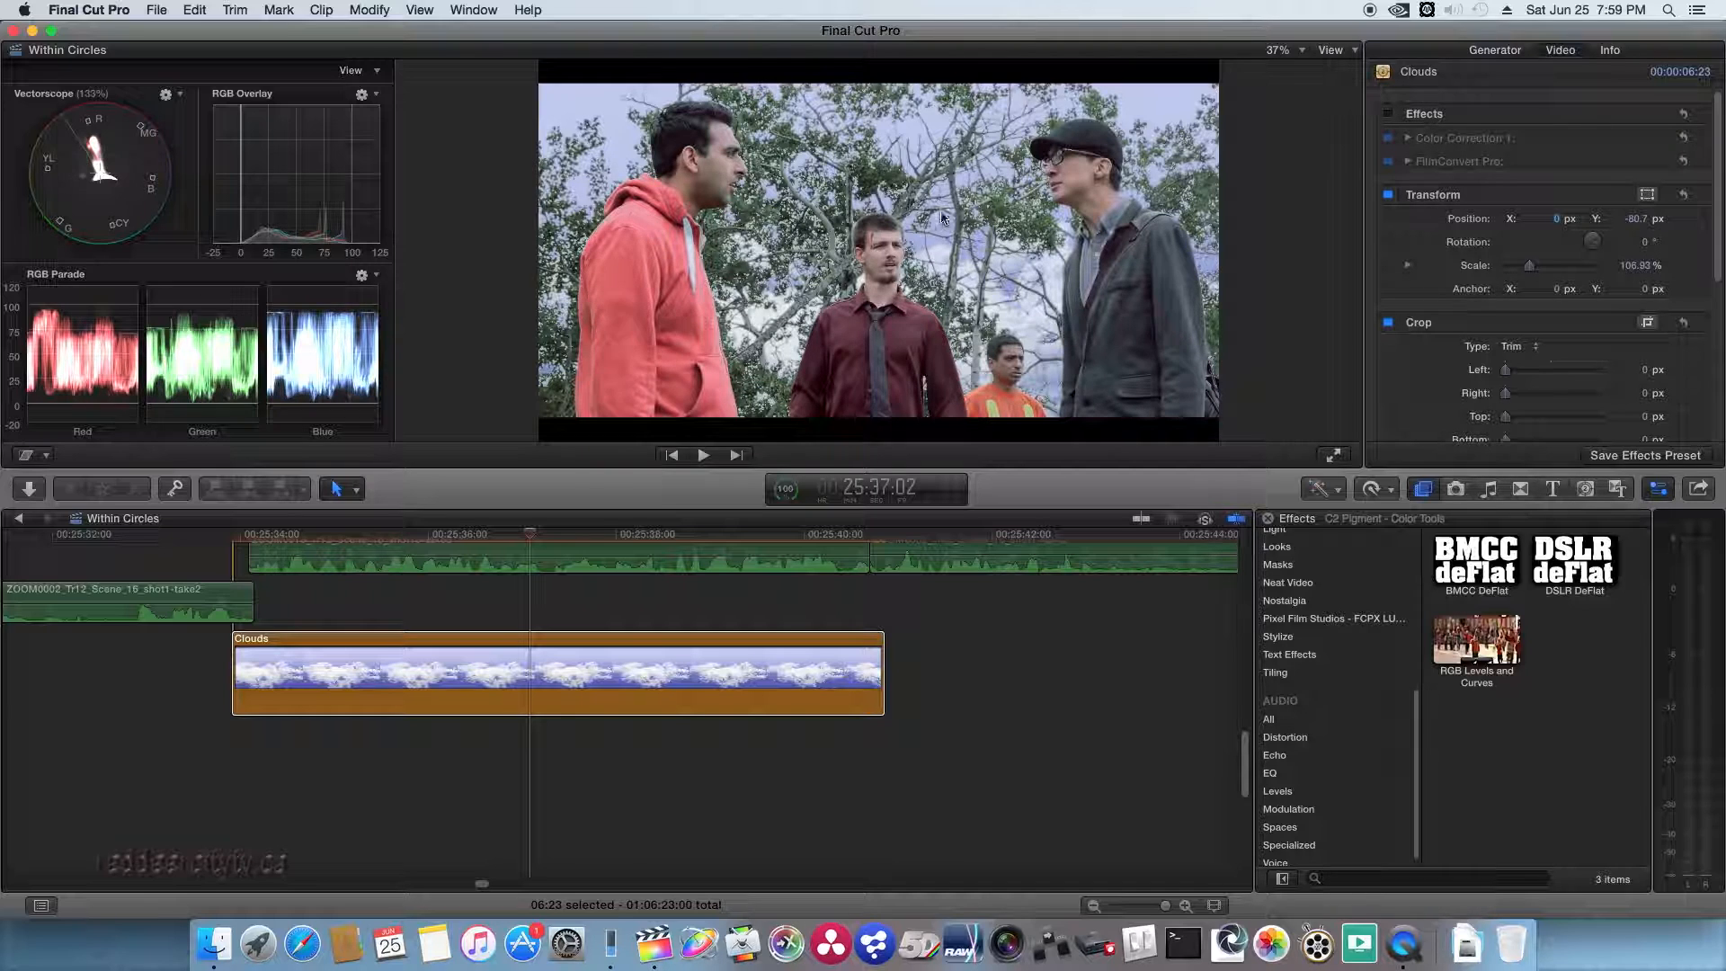
left_click(1389, 115)
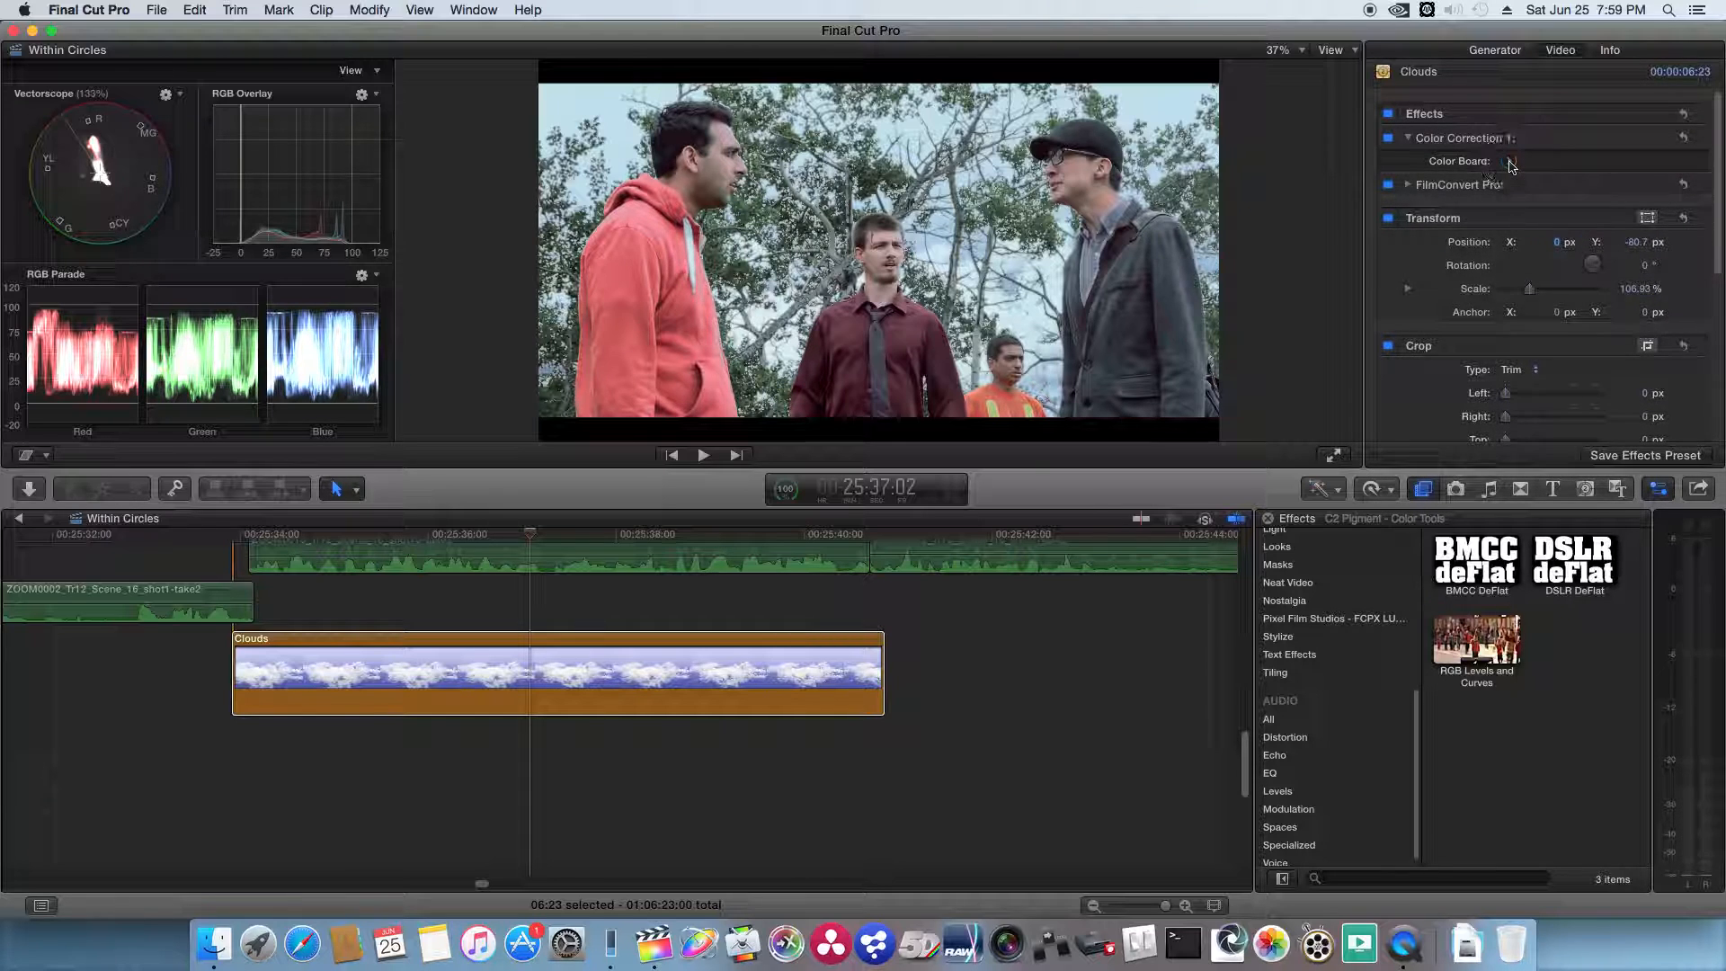
Examine the color, saturation and exposure settings of the Clouds generator's Color Correction 1 and expand its FilmConvert Pro parameters
left_click(1512, 162)
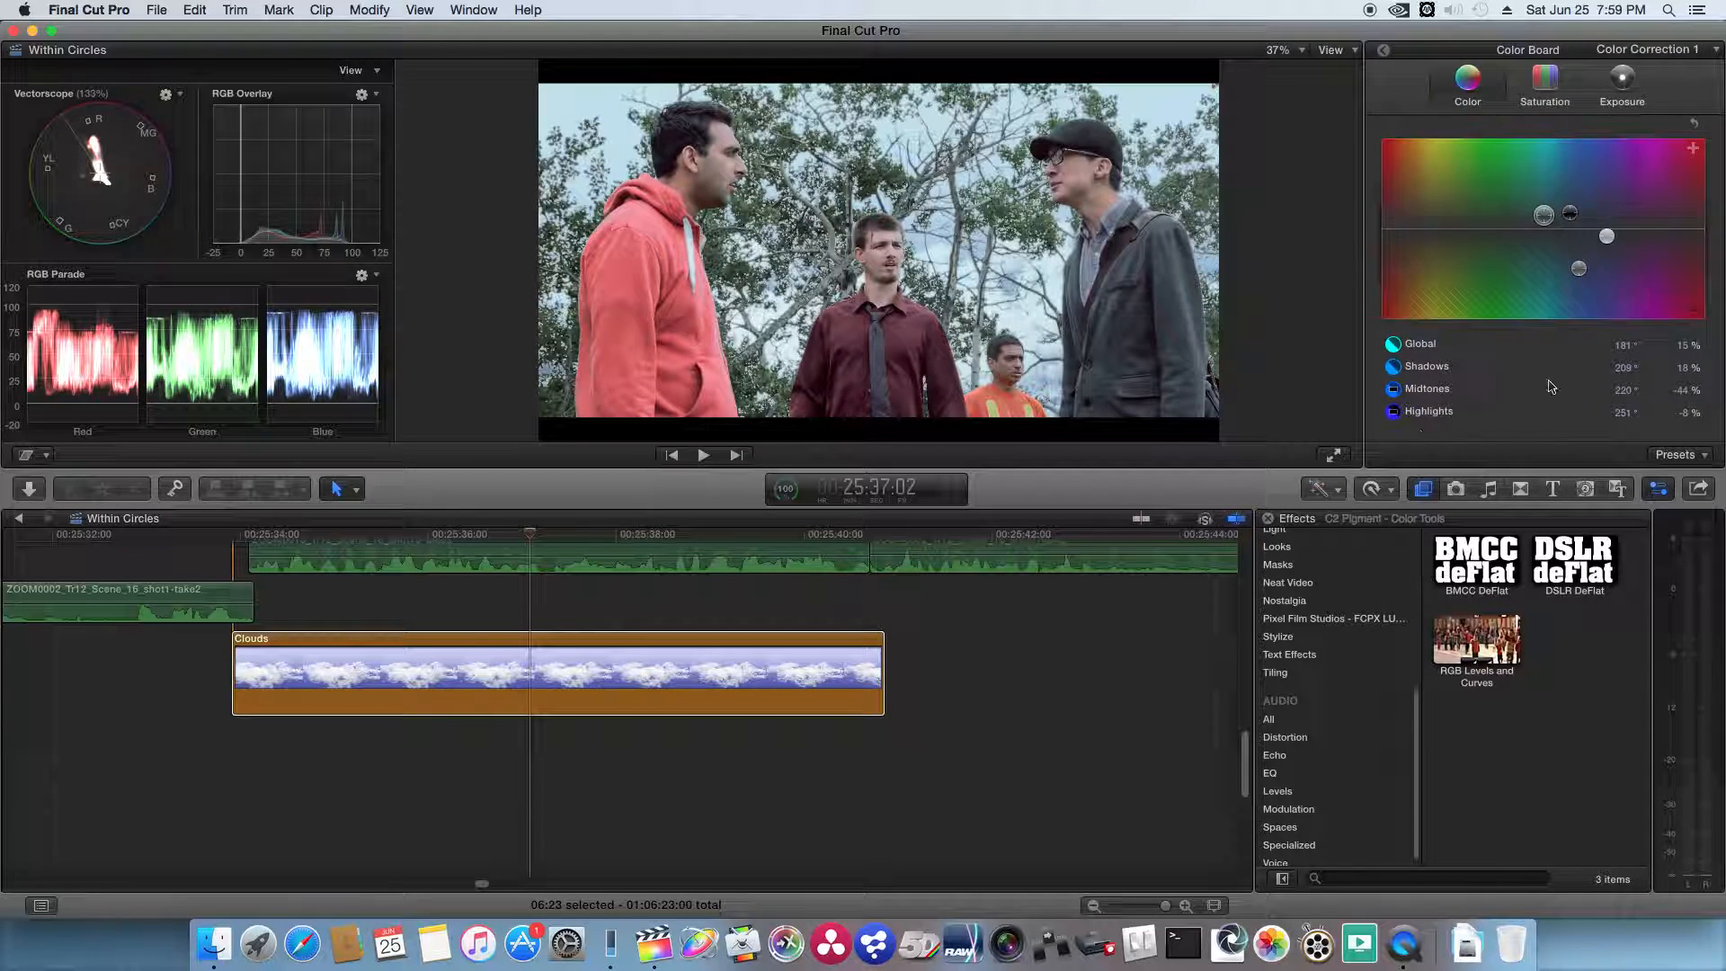
left_click(1560, 89)
left_click(1633, 367)
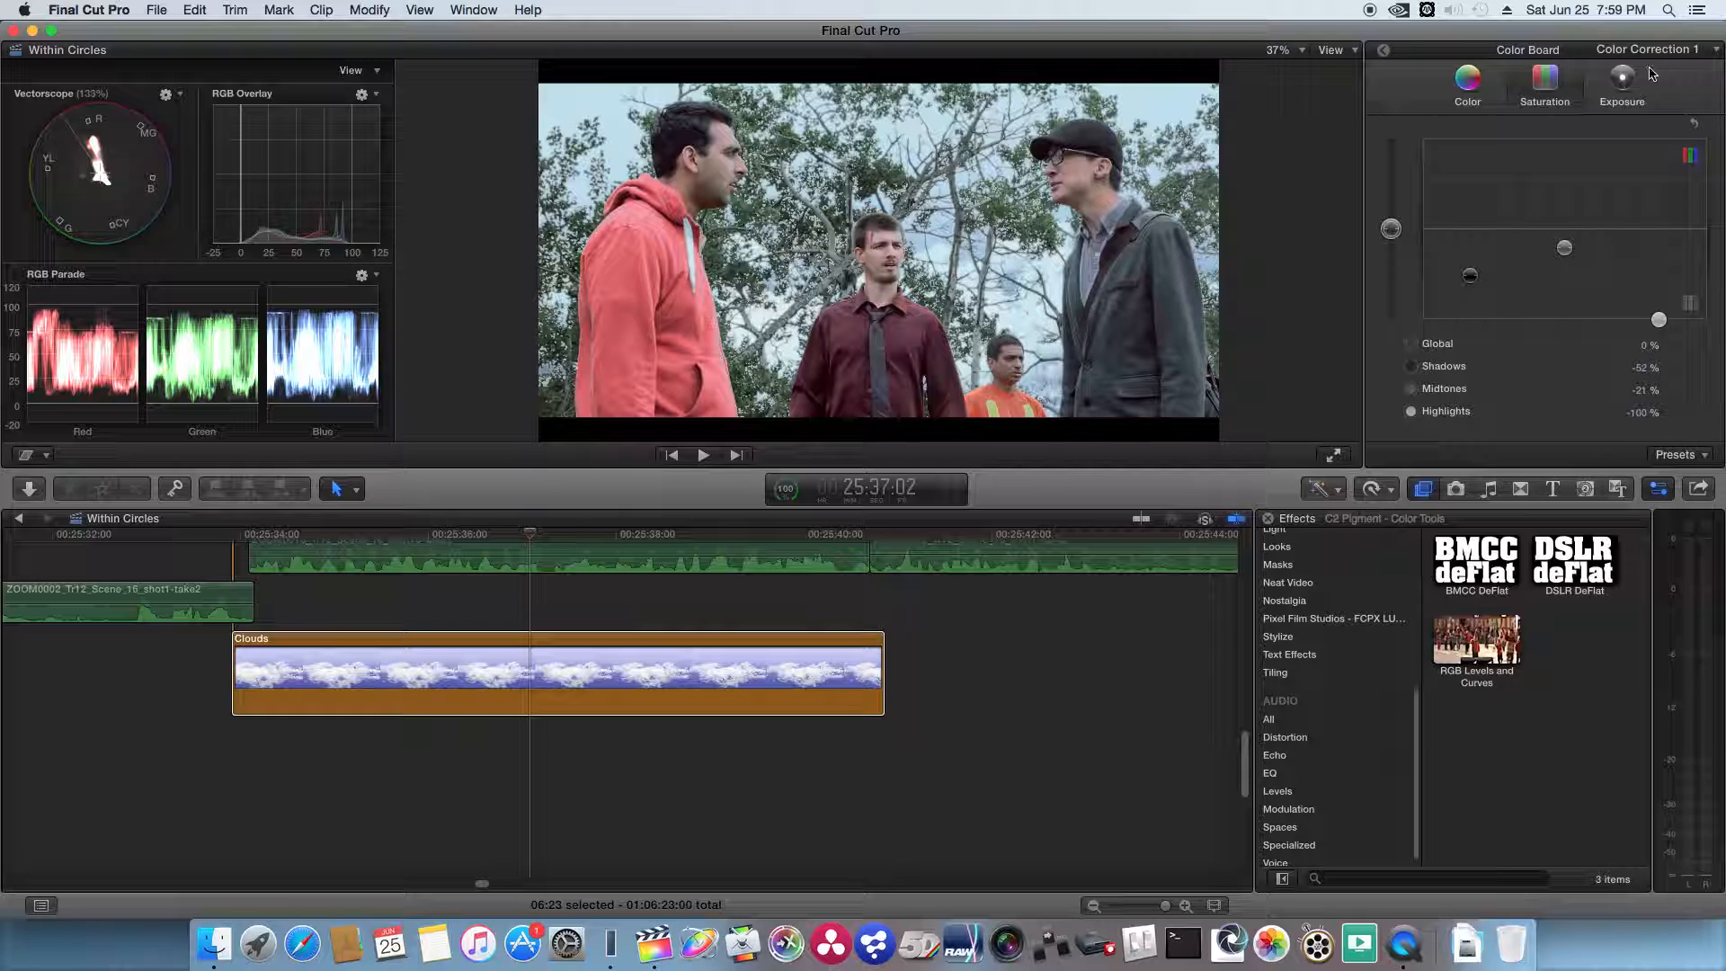
left_click(1623, 83)
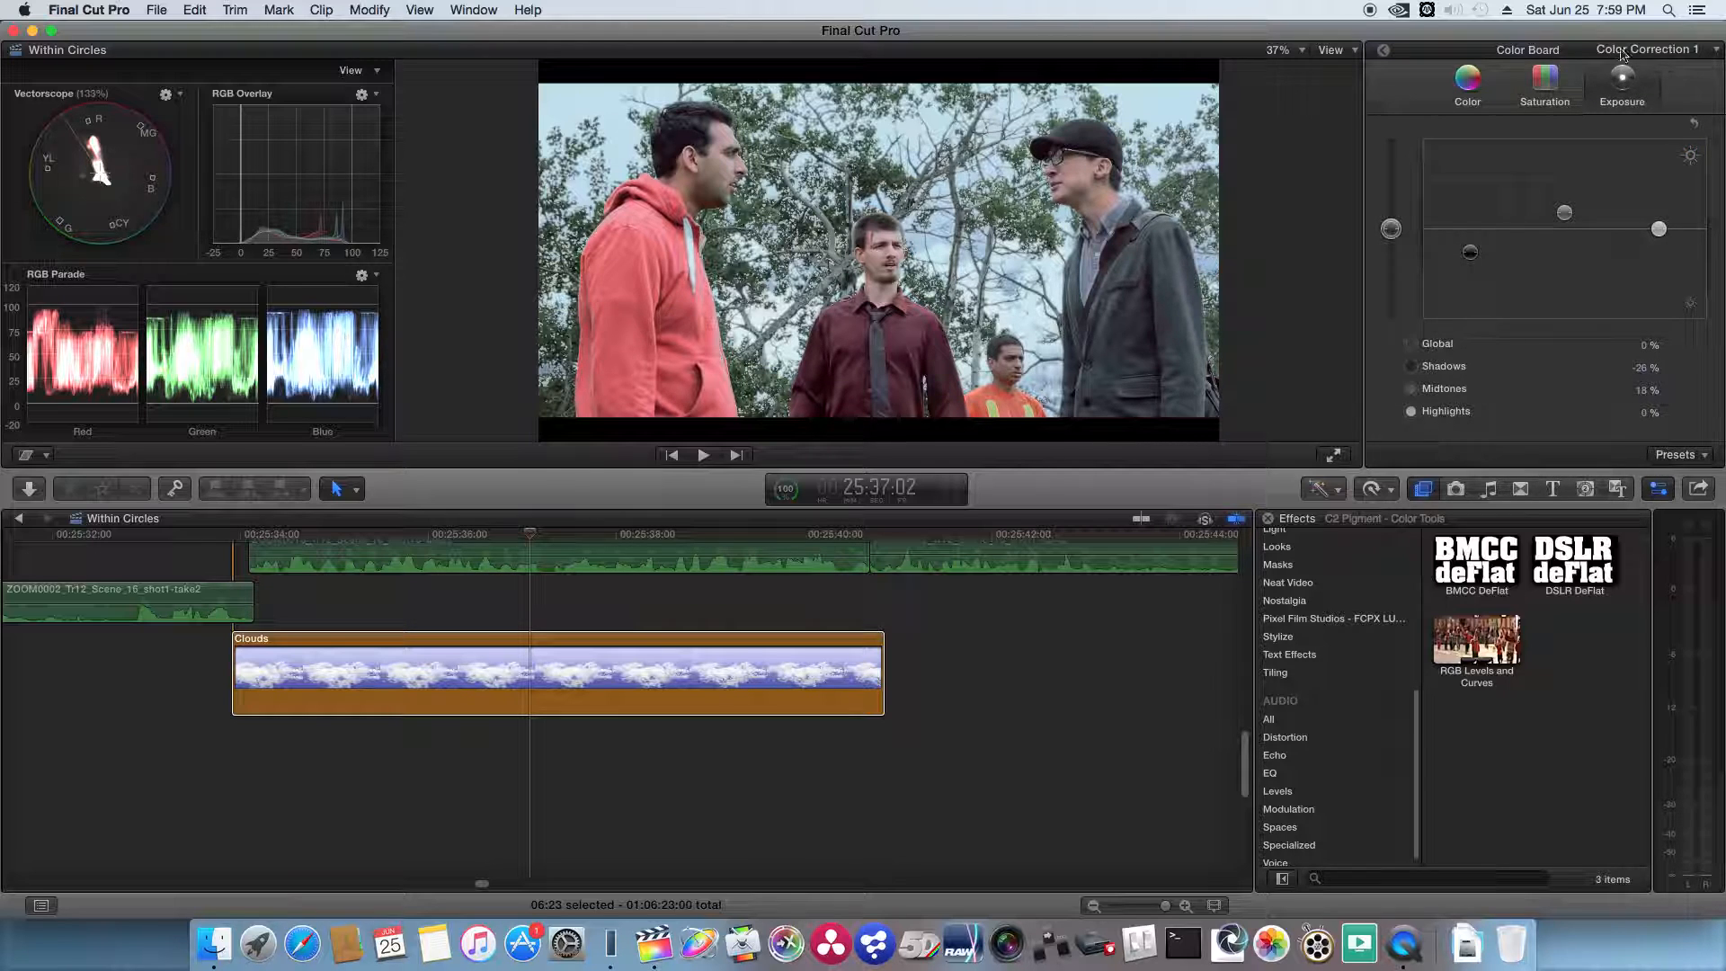
left_click(1386, 52)
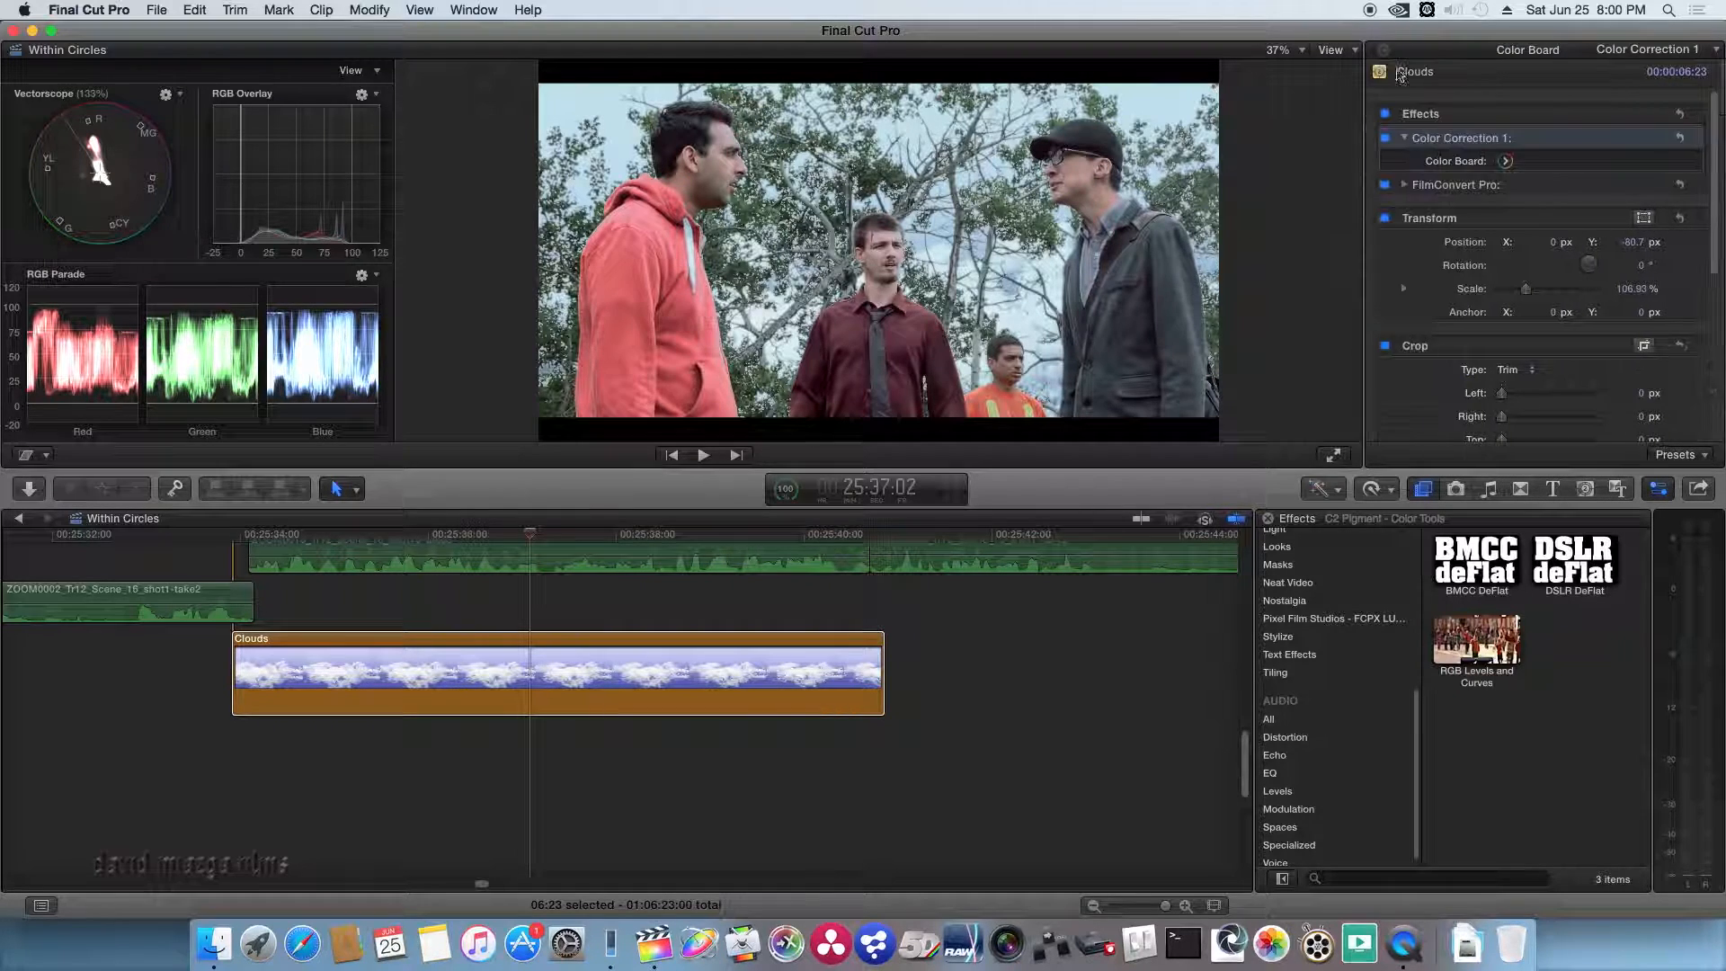
left_click(1410, 137)
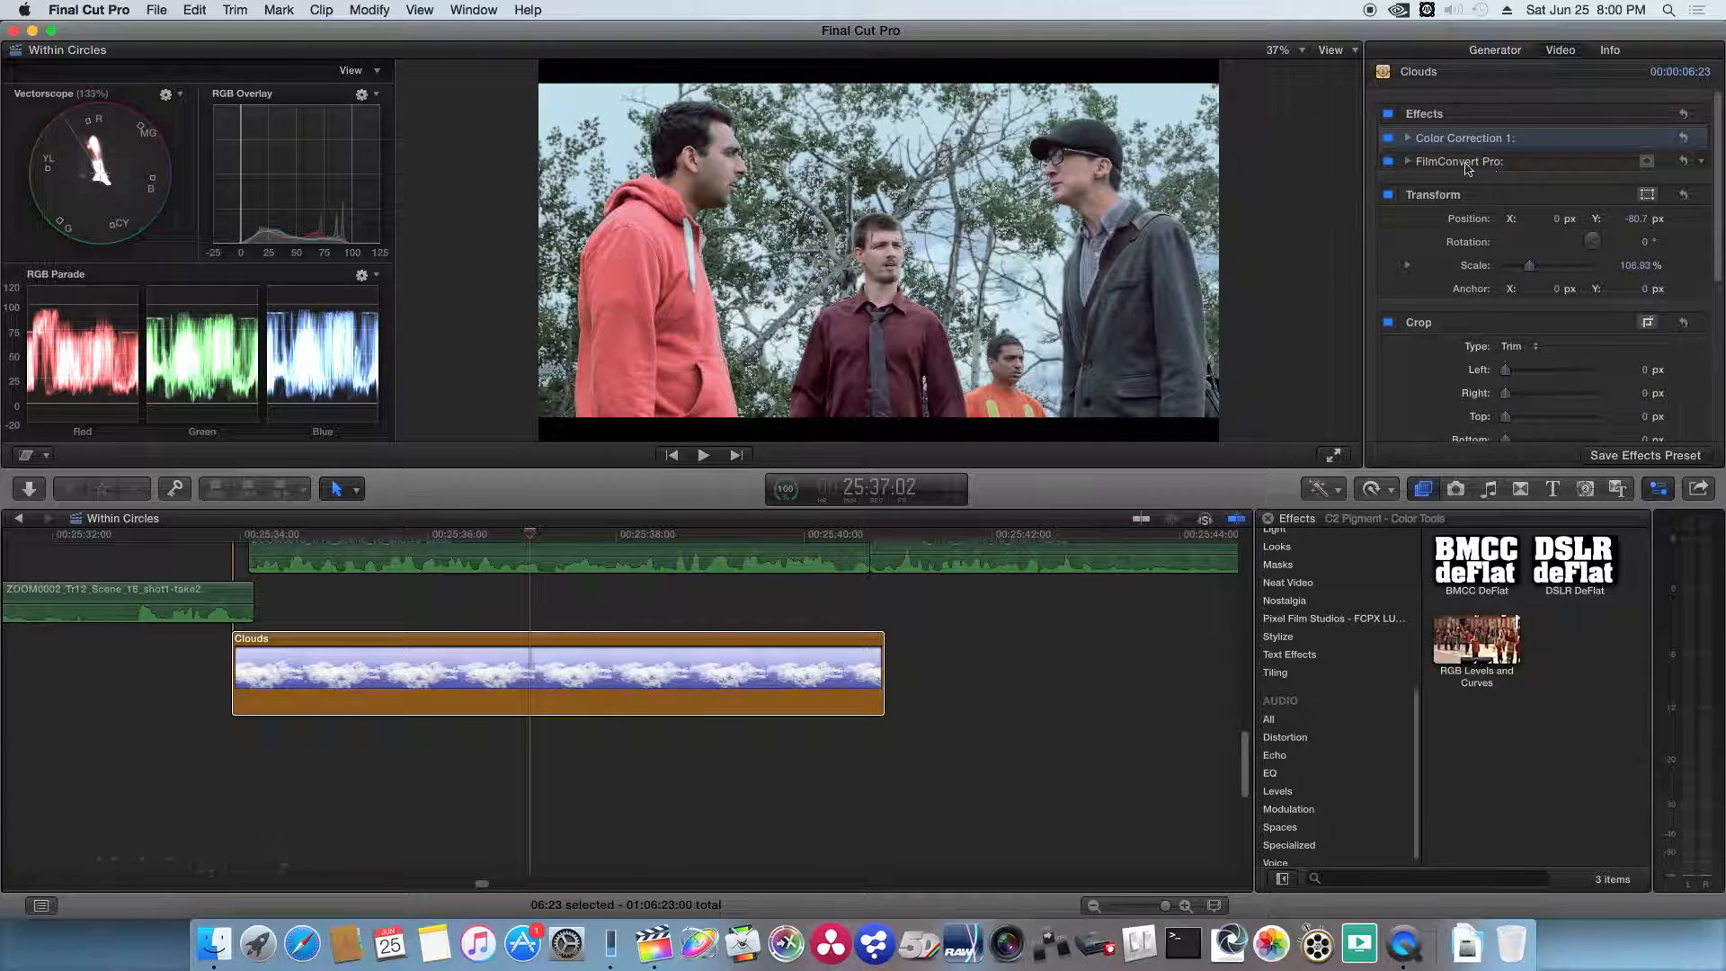
left_click(1408, 161)
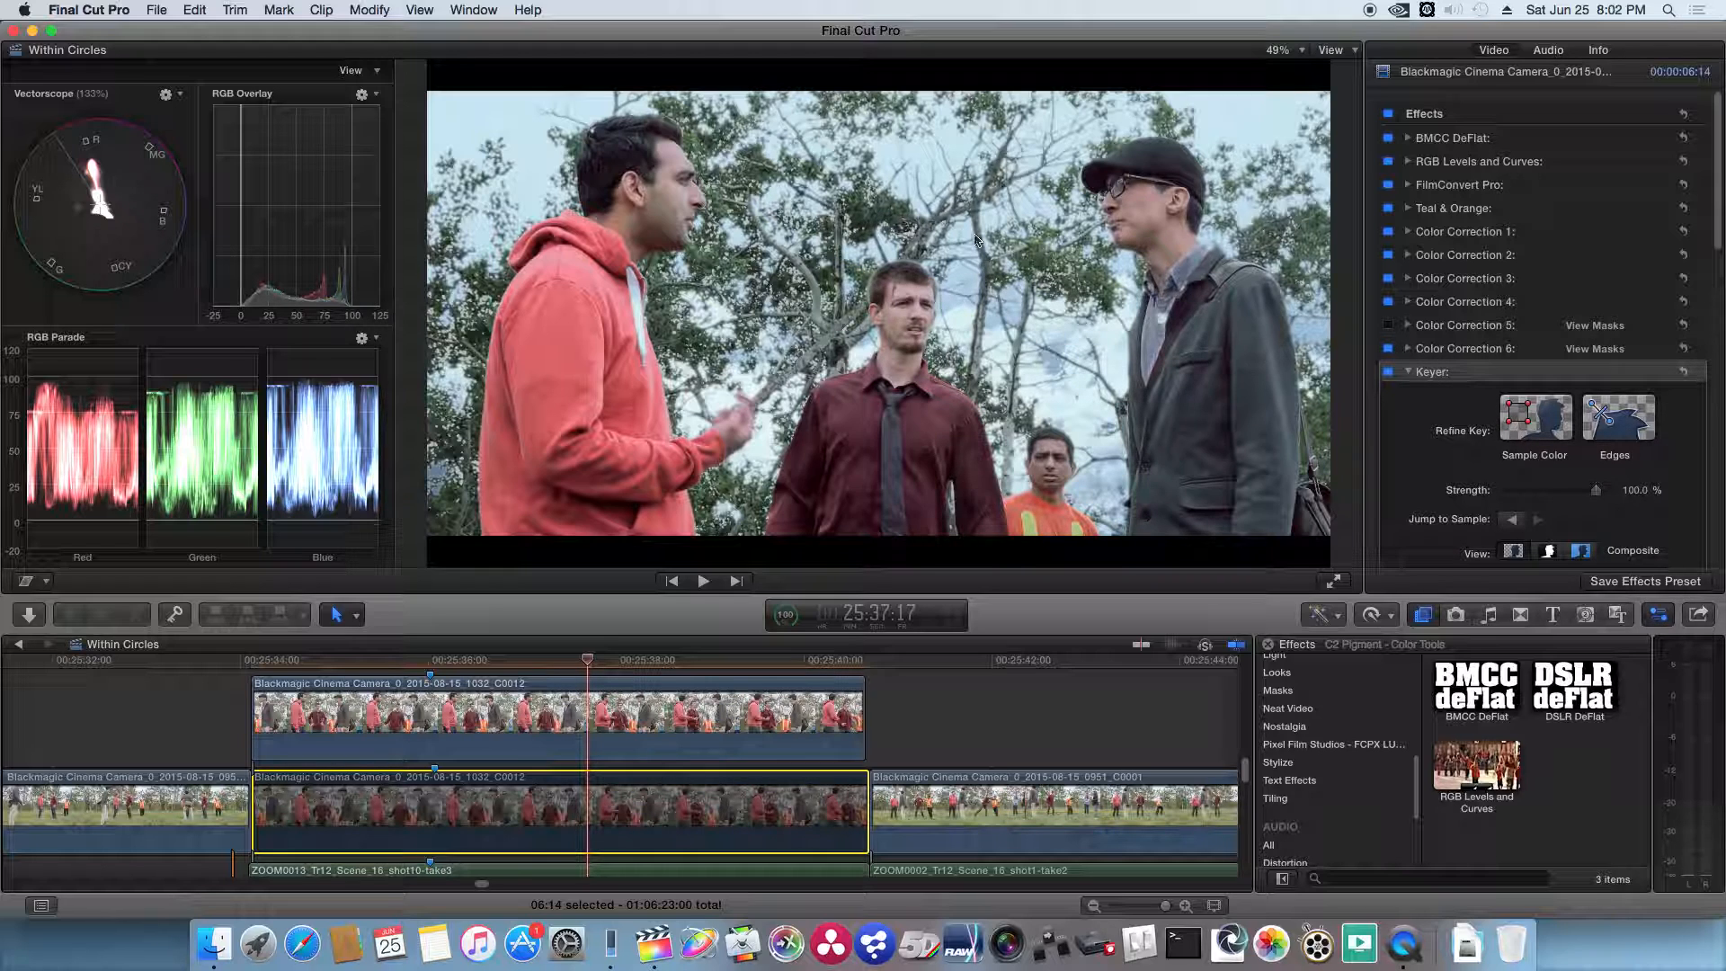
Examine the lower clip's Keyer settings and expand its Color Selection controls down to the chroma and luma rolloff
scroll(1721, 207, "down", 10)
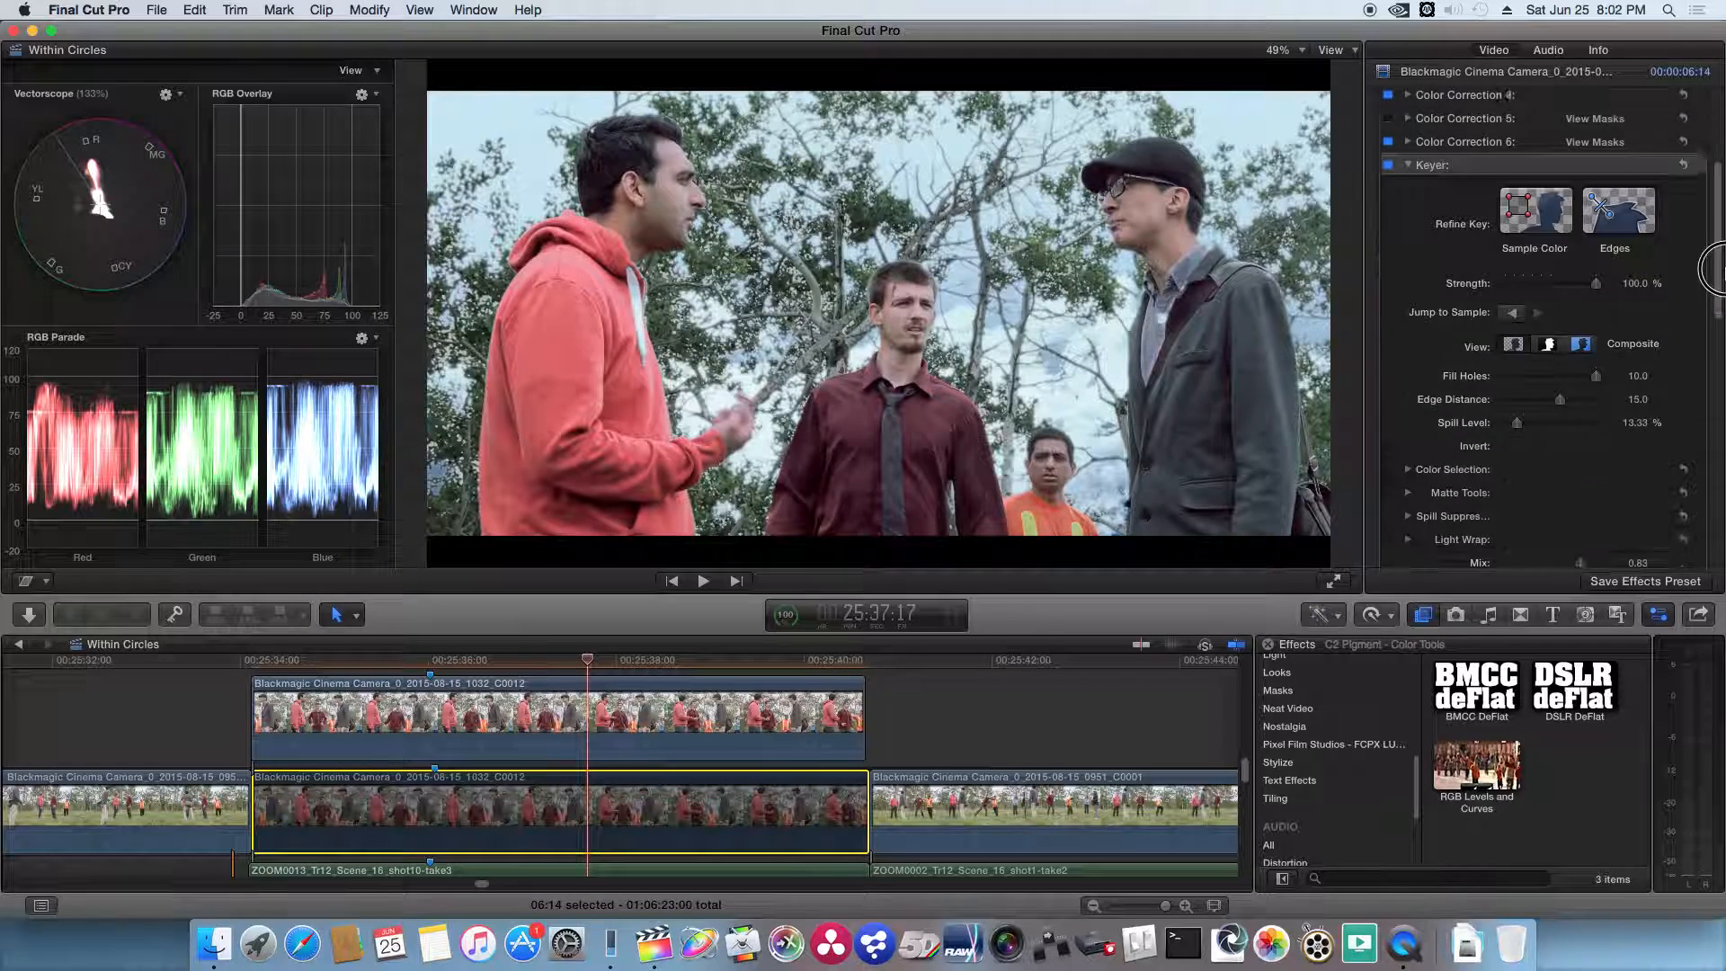
left_click(1410, 243)
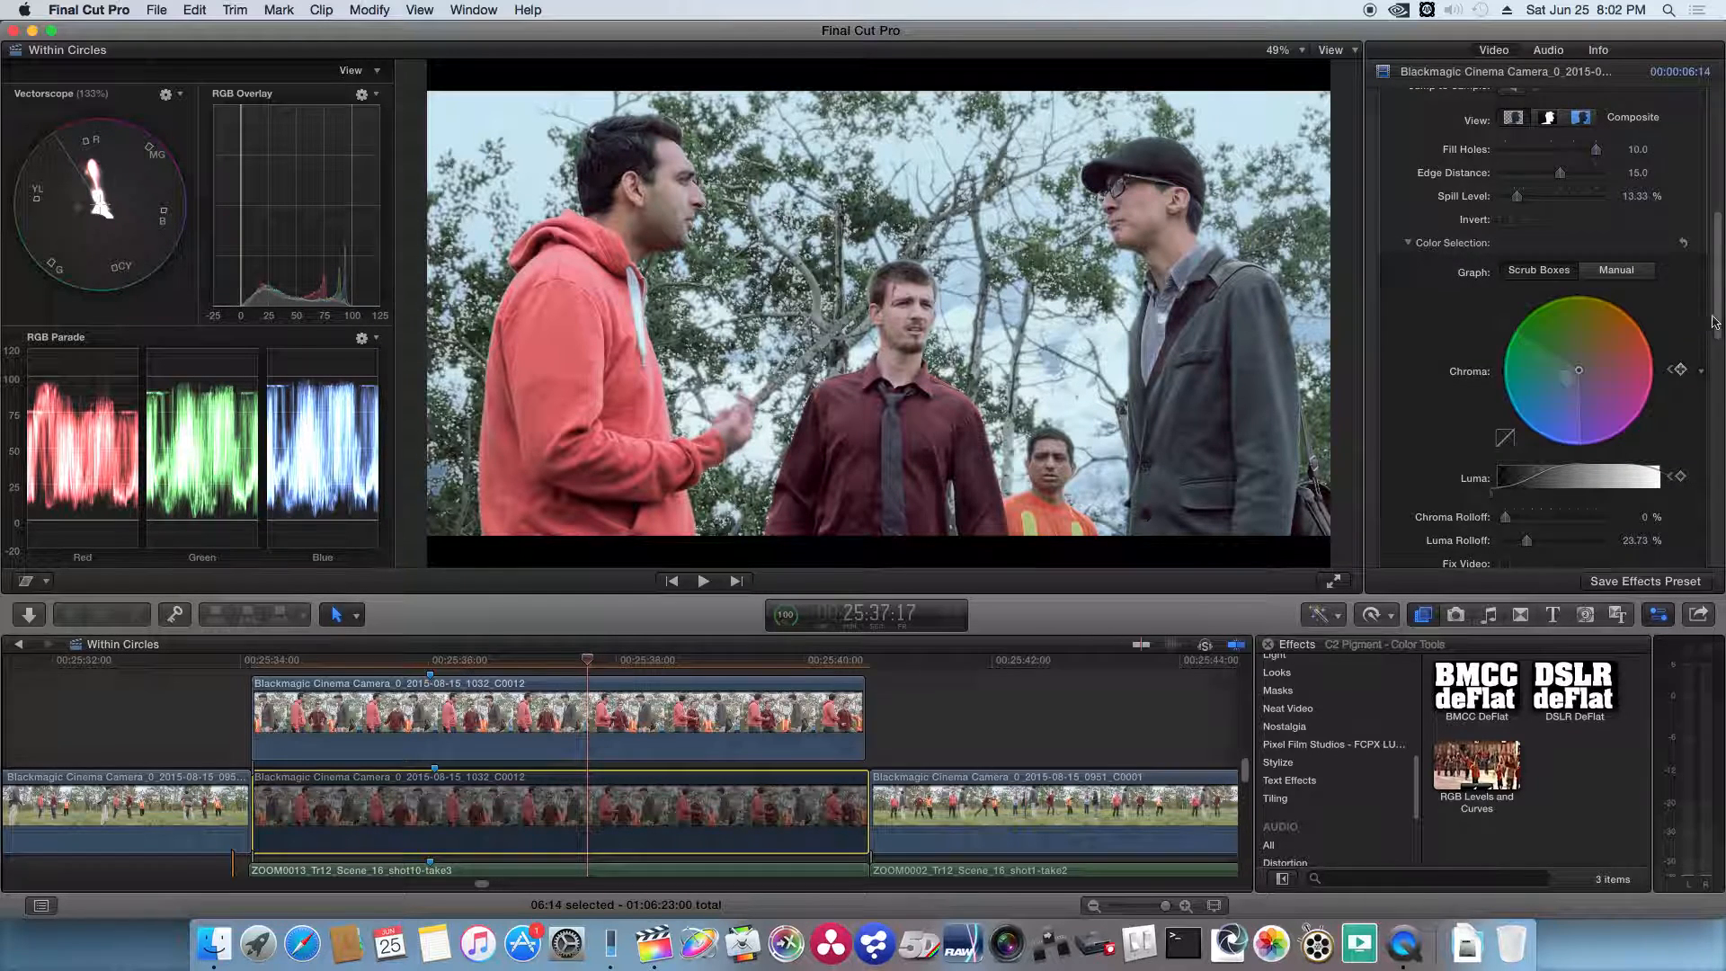
scroll(1698, 355, "down", 3)
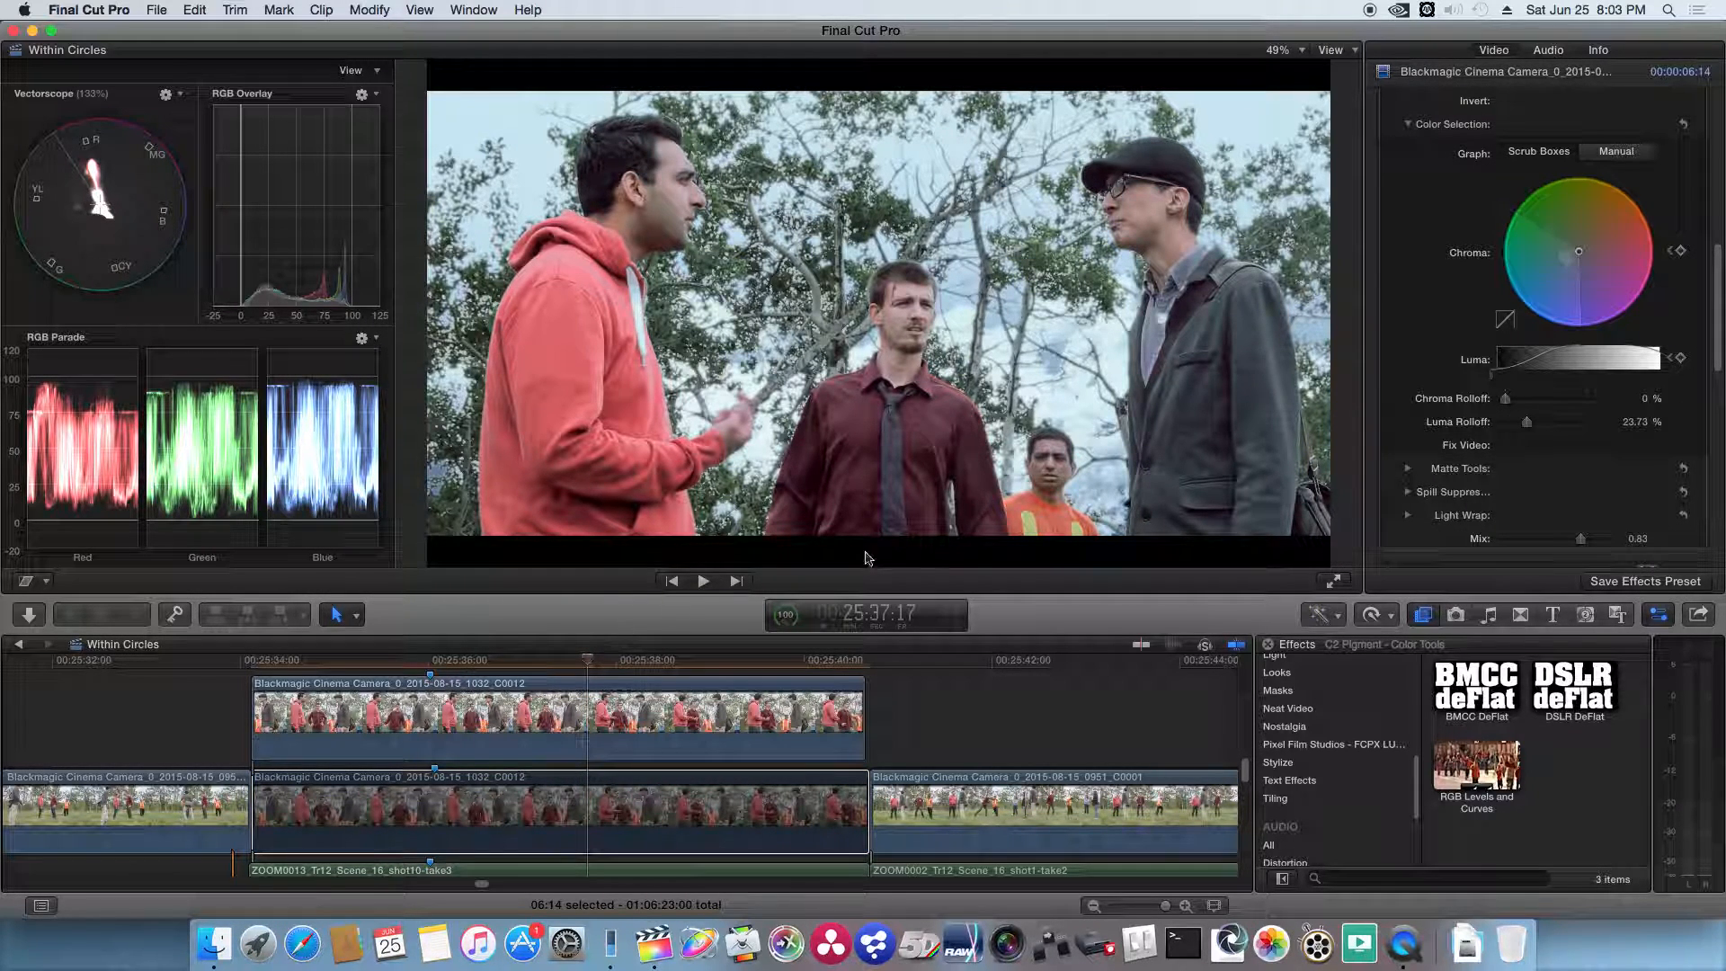
Enable the lower clip again and review the combined keys by scrubbing around 25:36:21 and playing the shot
left_click_drag(590, 665, 504, 663)
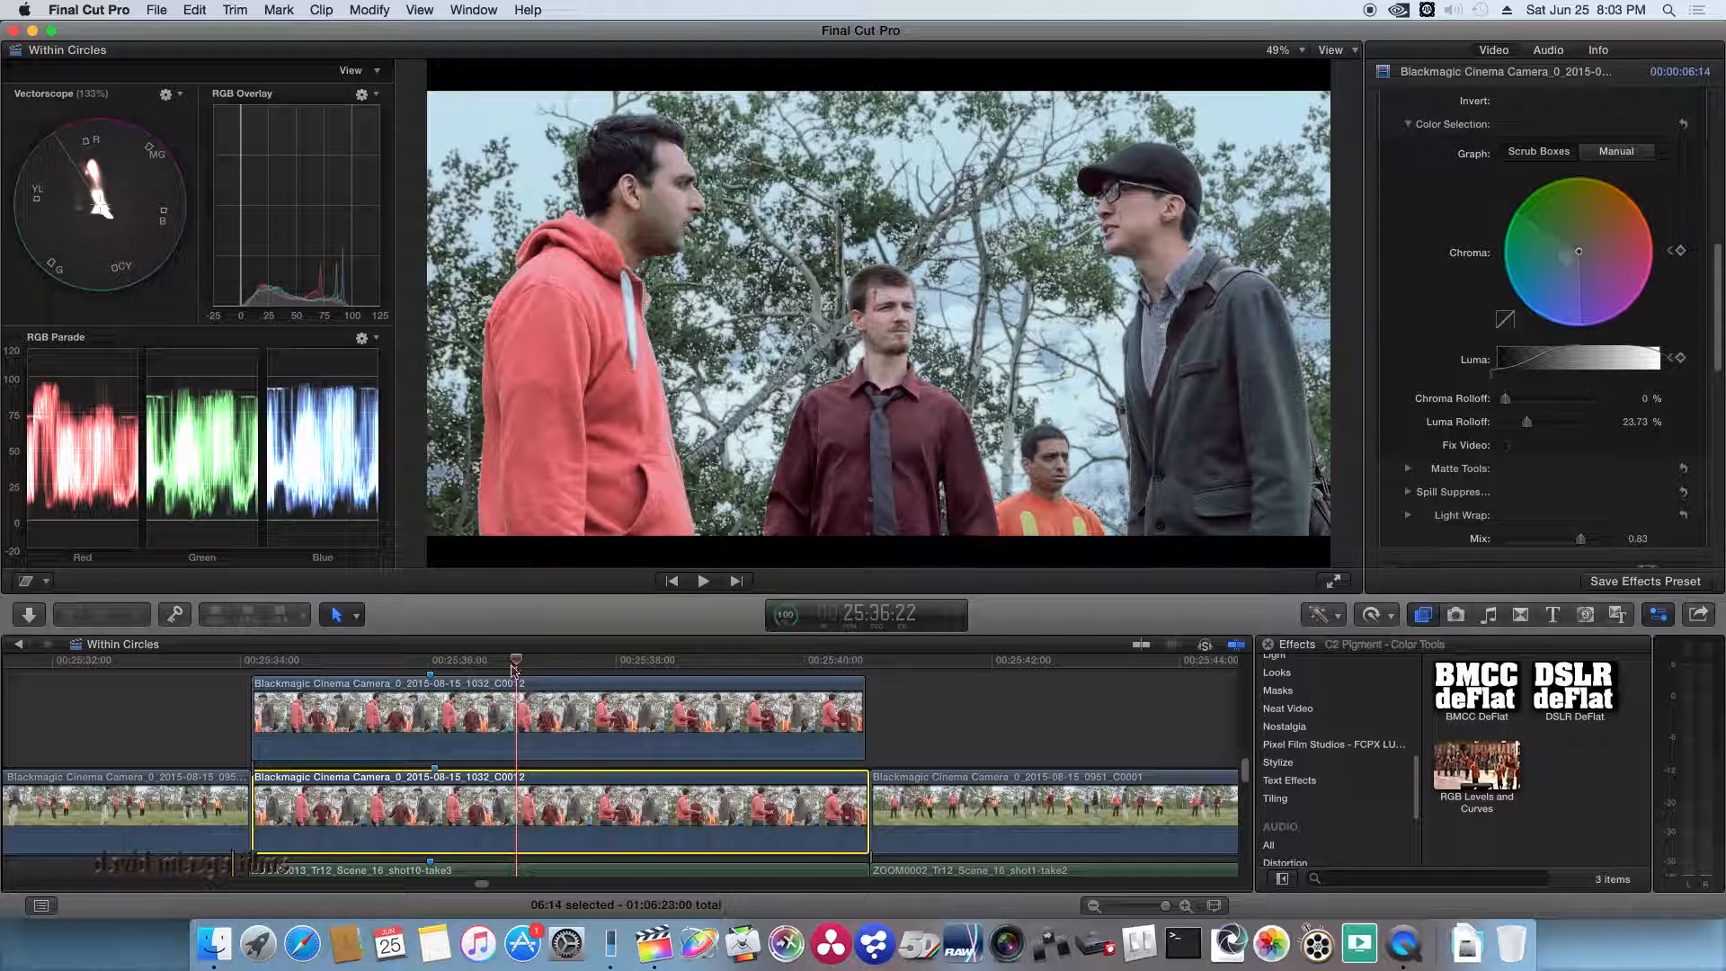
mouse_move(518, 662)
left_mouse_down()
mouse_move(540, 663)
mouse_move(511, 662)
left_mouse_up()
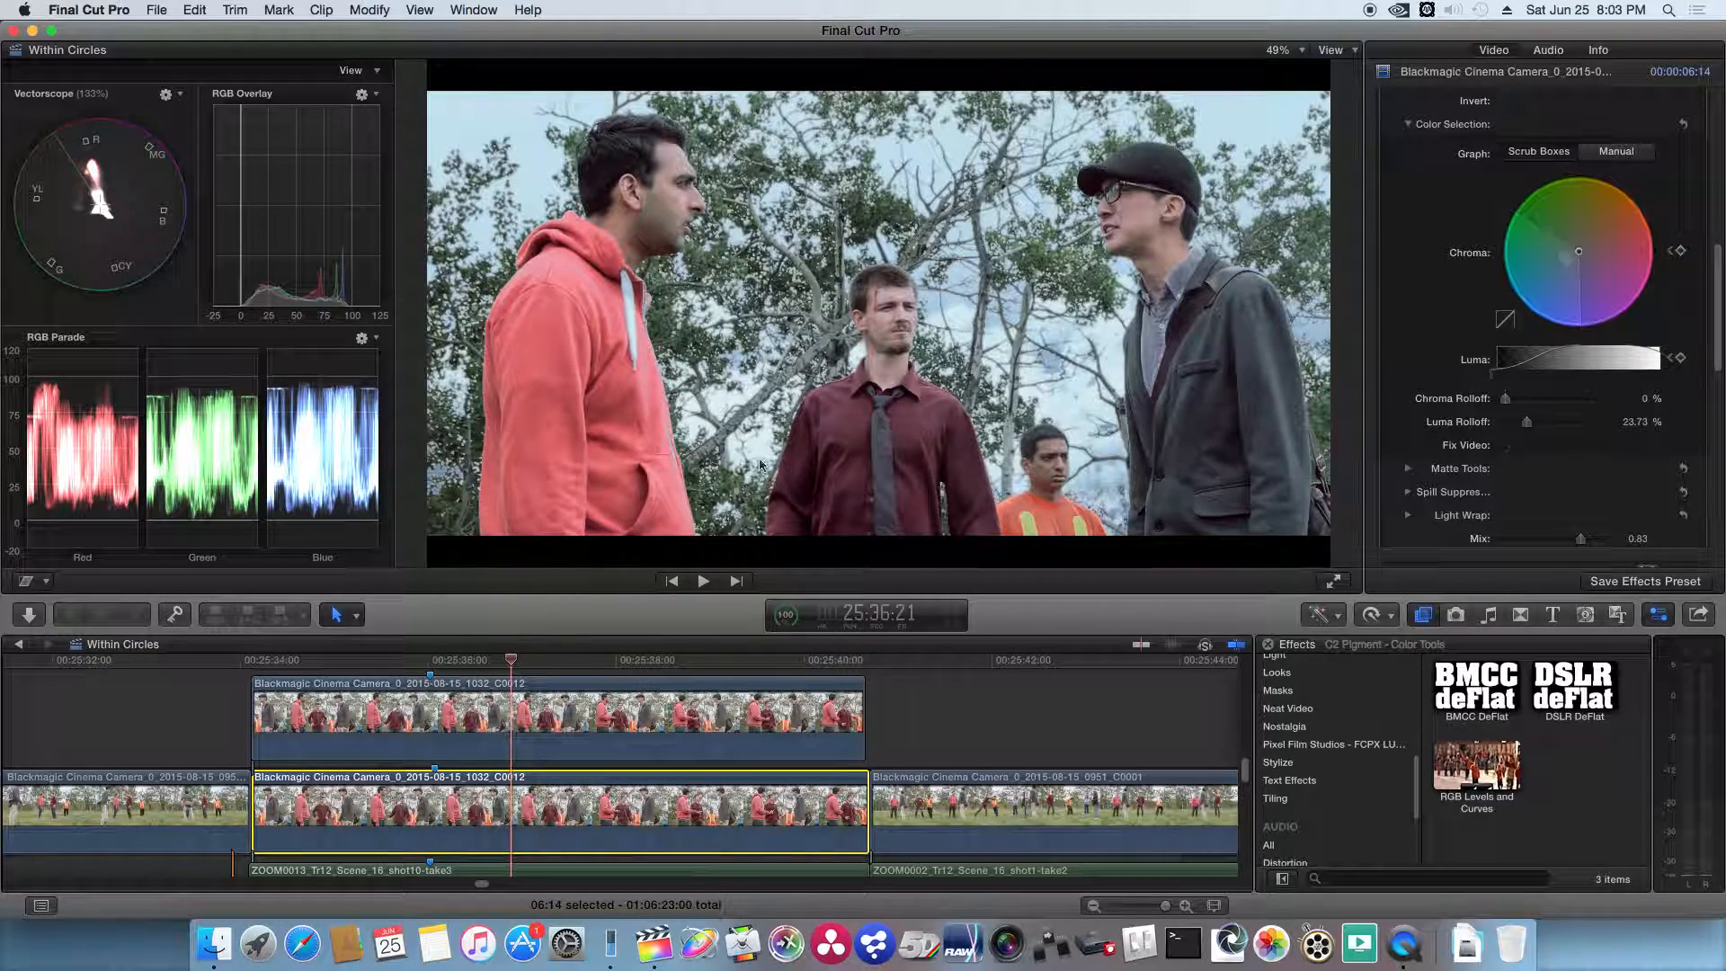
left_click_drag(510, 662, 565, 644)
key("space")
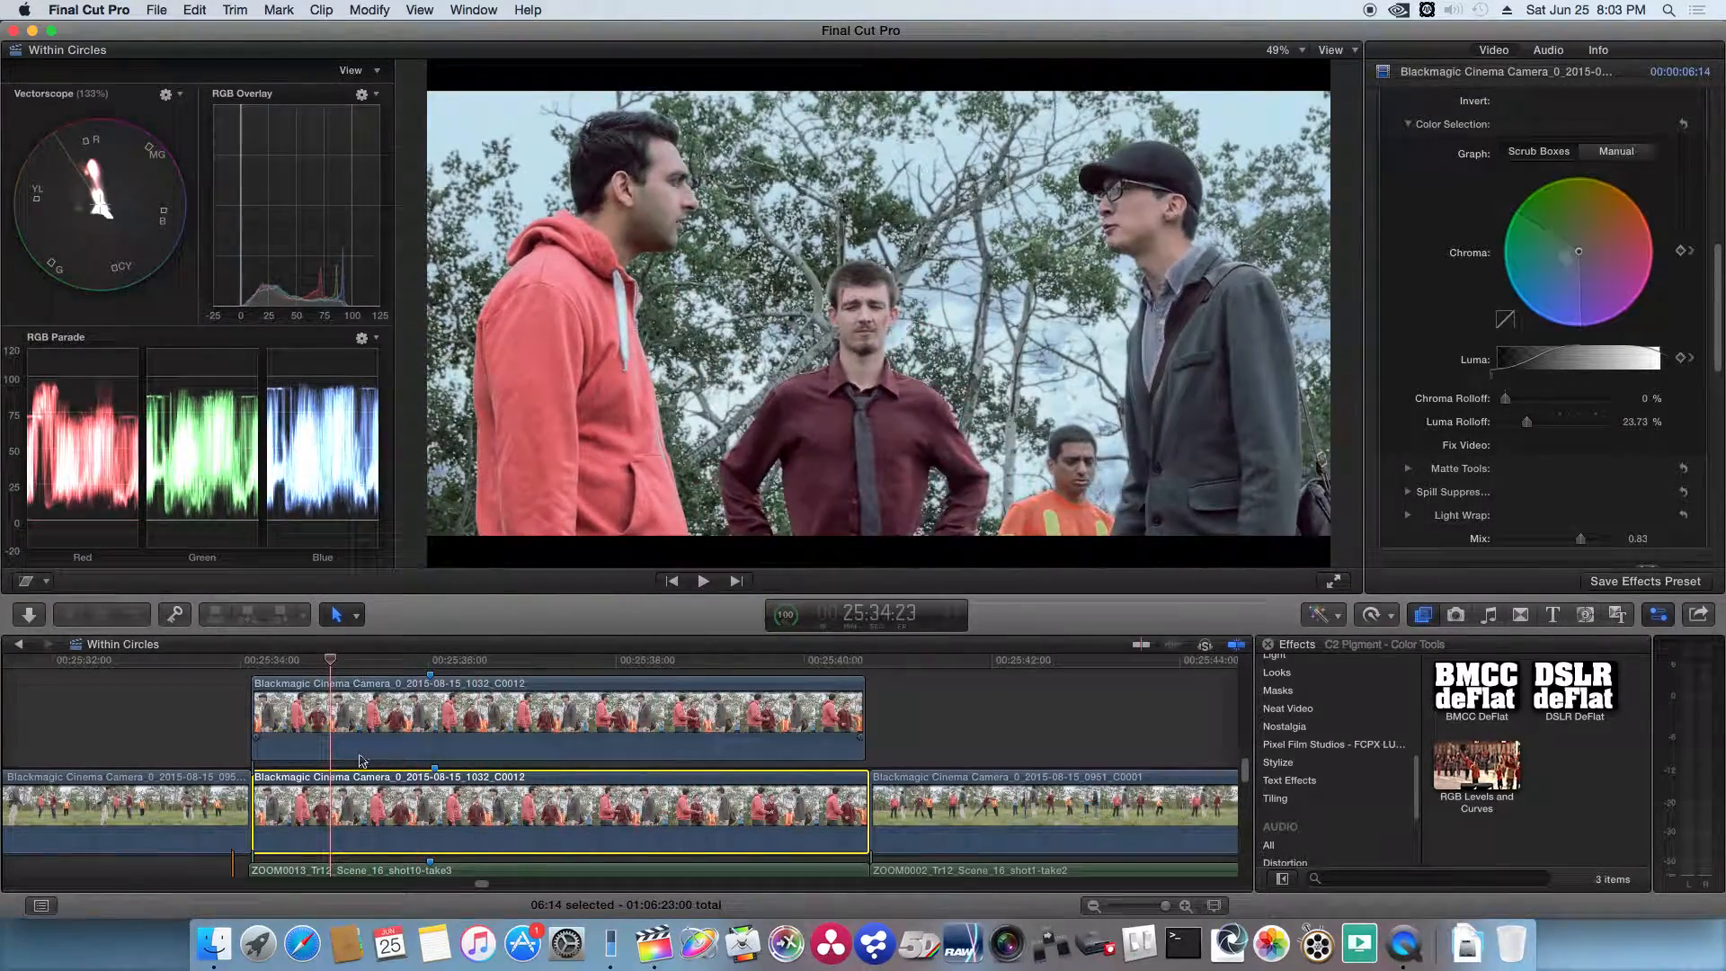
Select the upper clip, check the key on frames between 25:35:02 and 25:35:11, and minimize the editing window
left_click(333, 720)
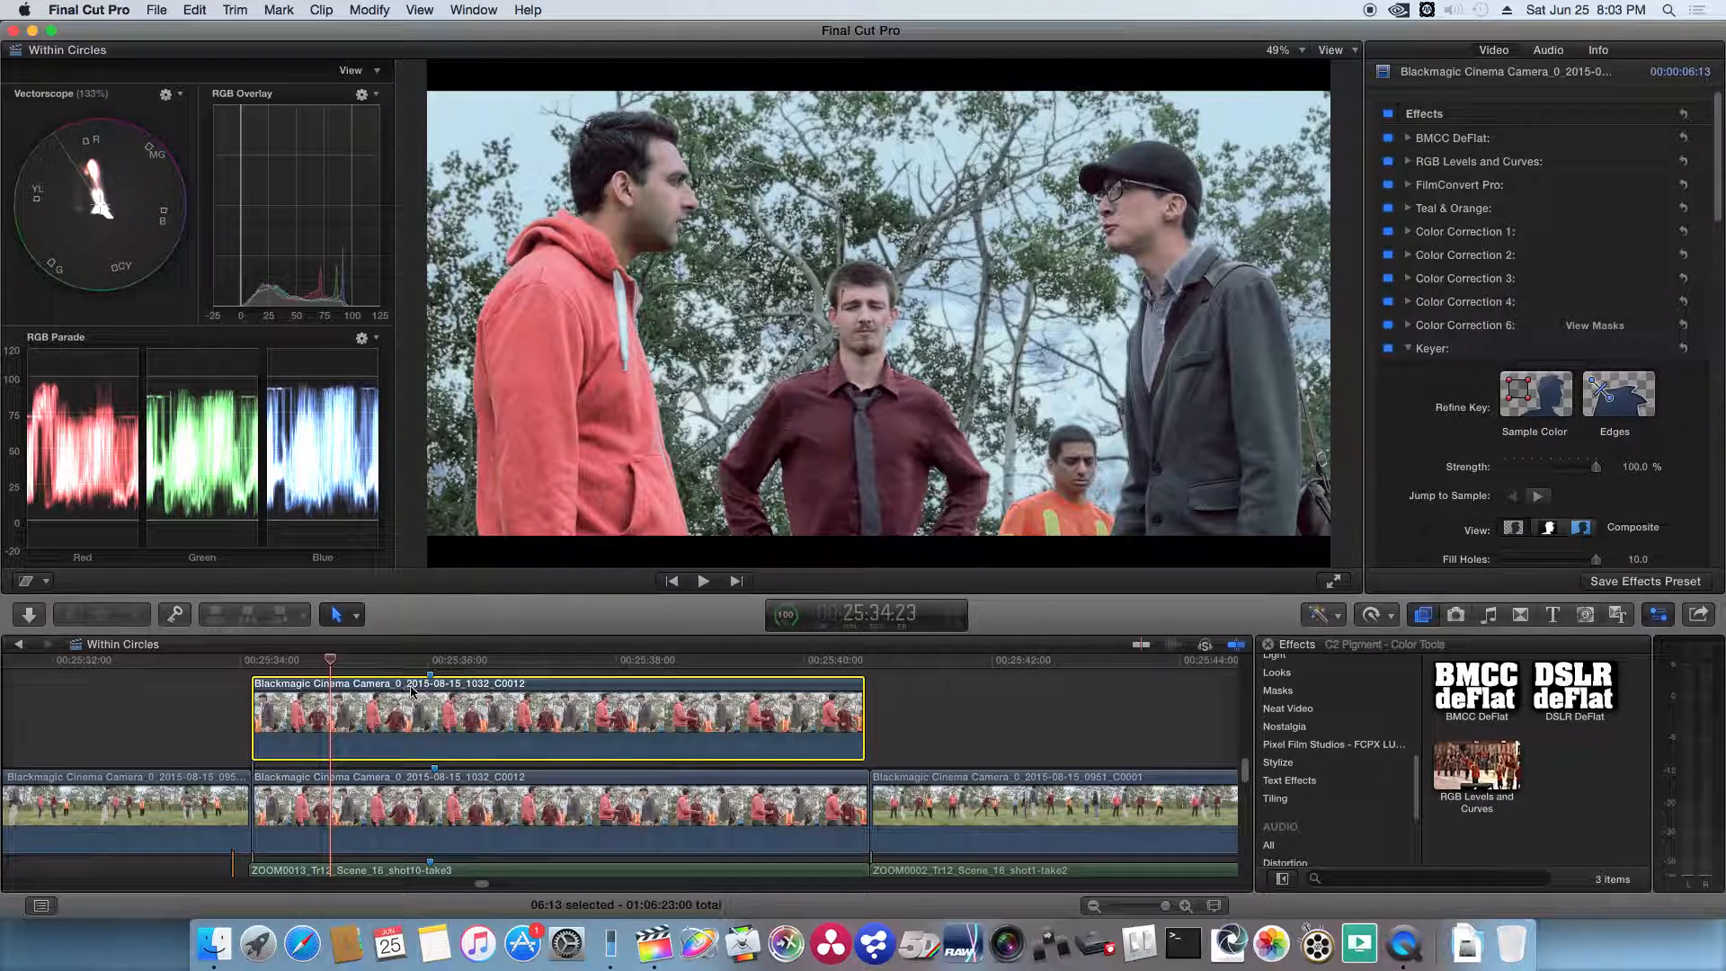
left_click(374, 660)
left_click(372, 658)
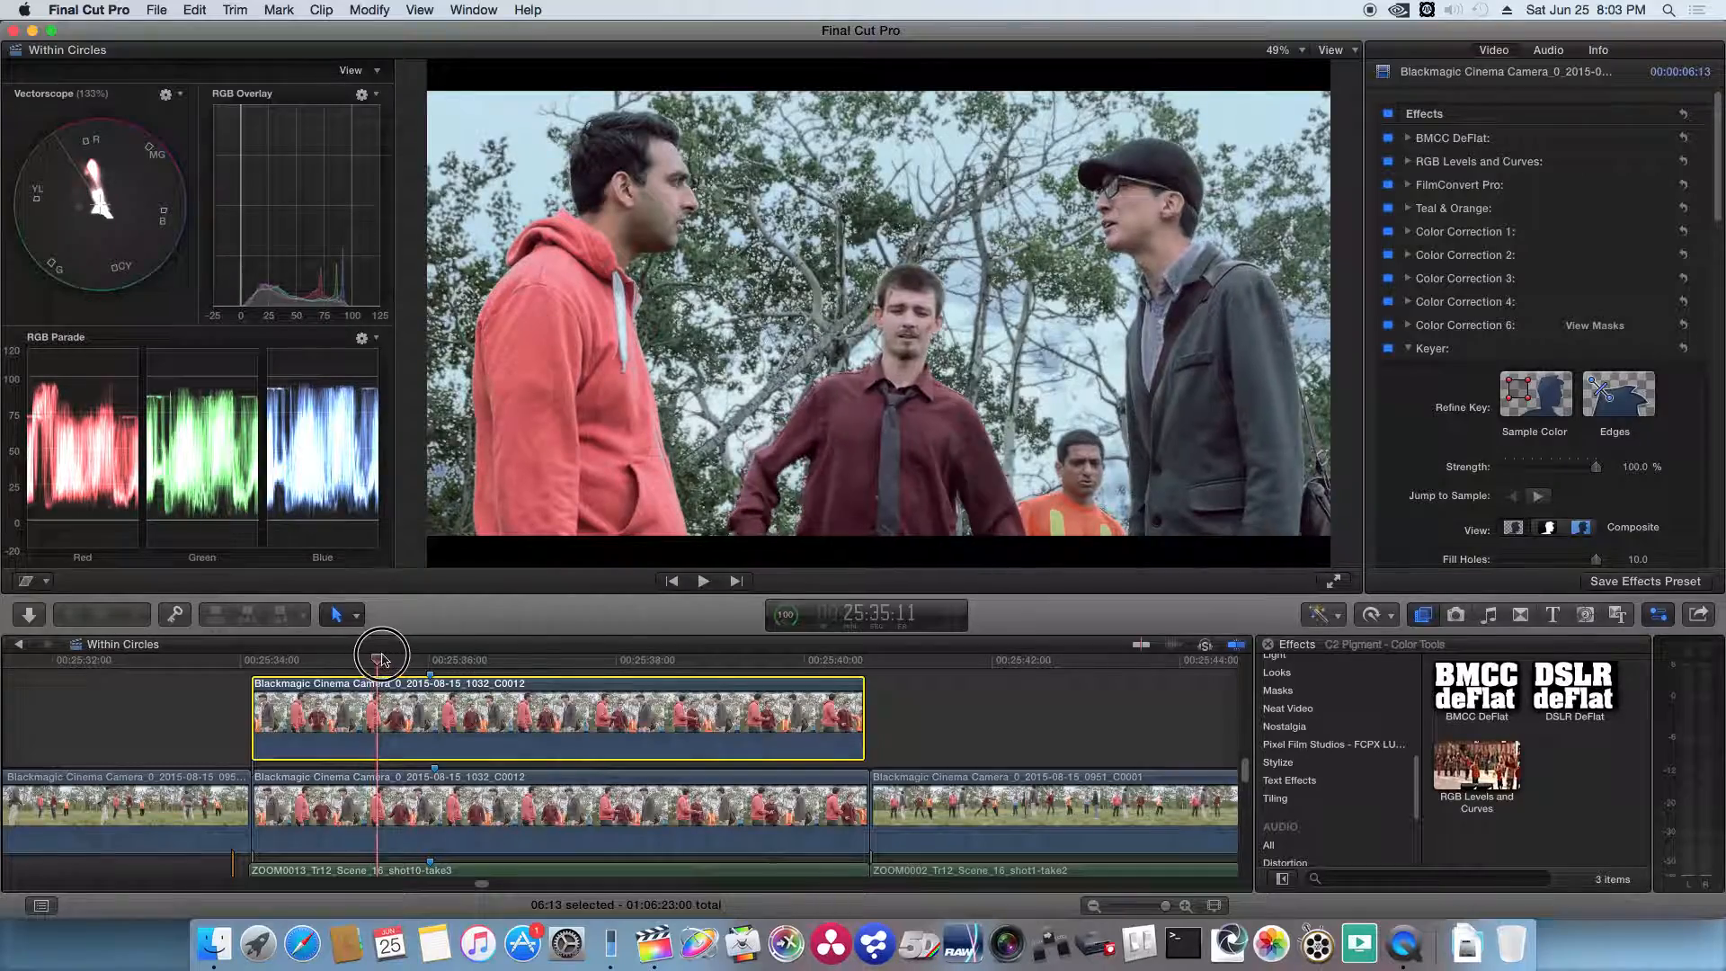
left_click_drag(368, 656, 358, 656)
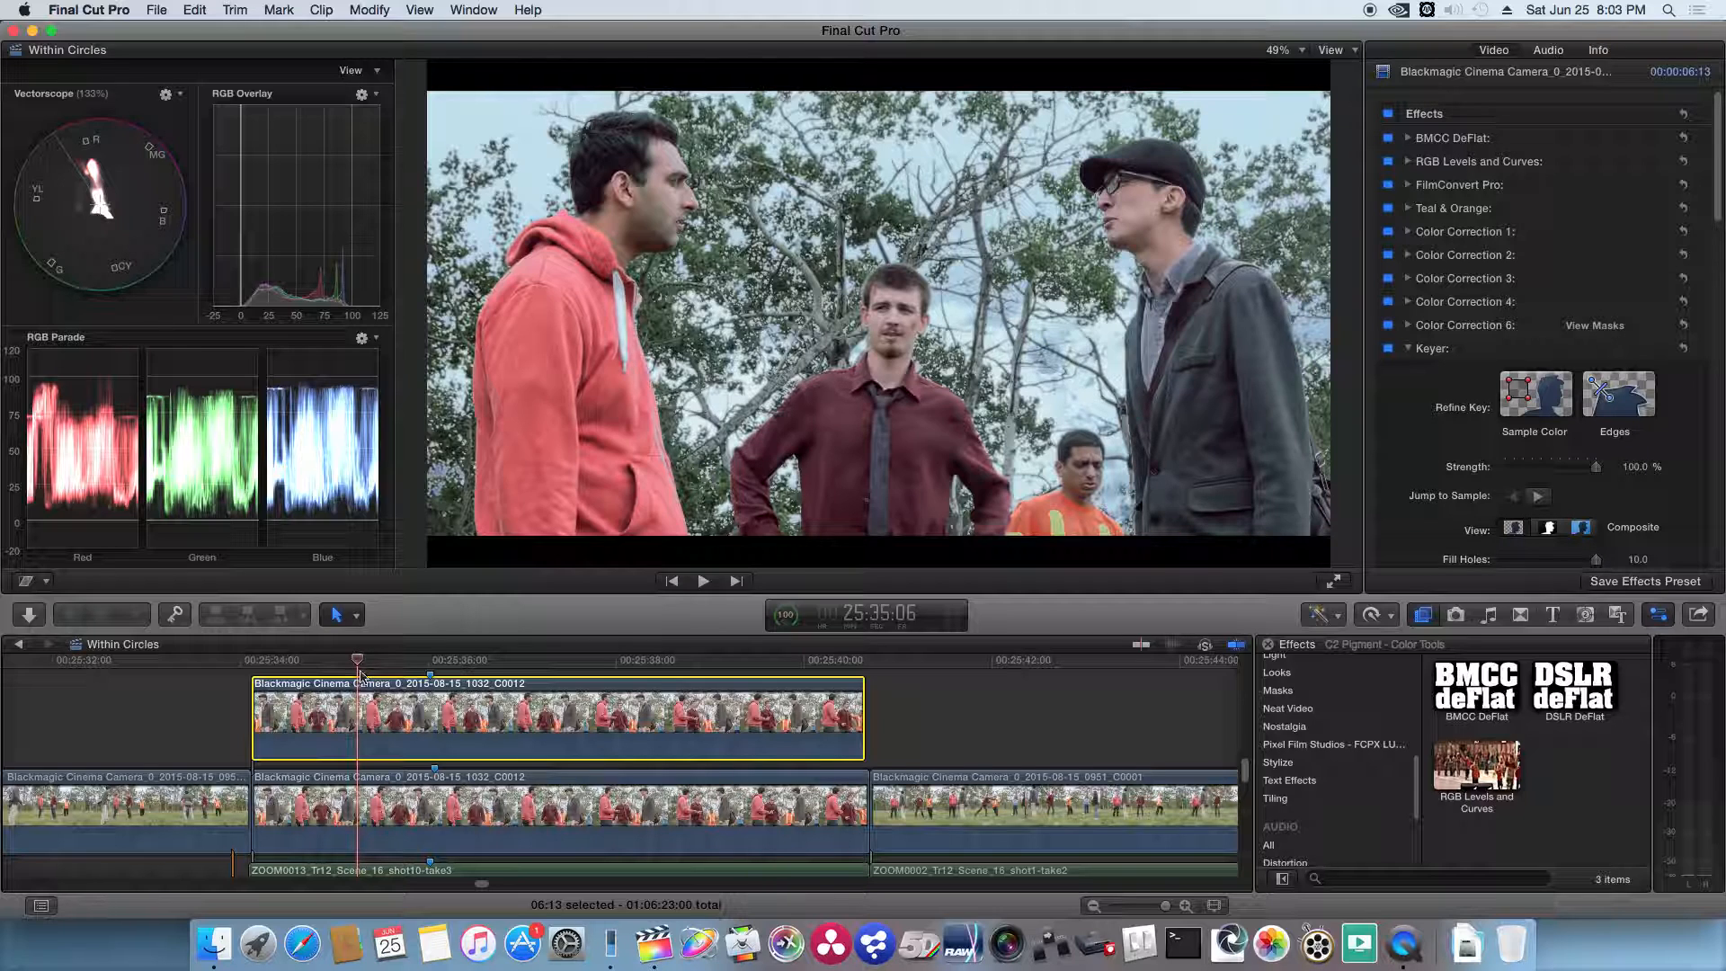
left_click(345, 661)
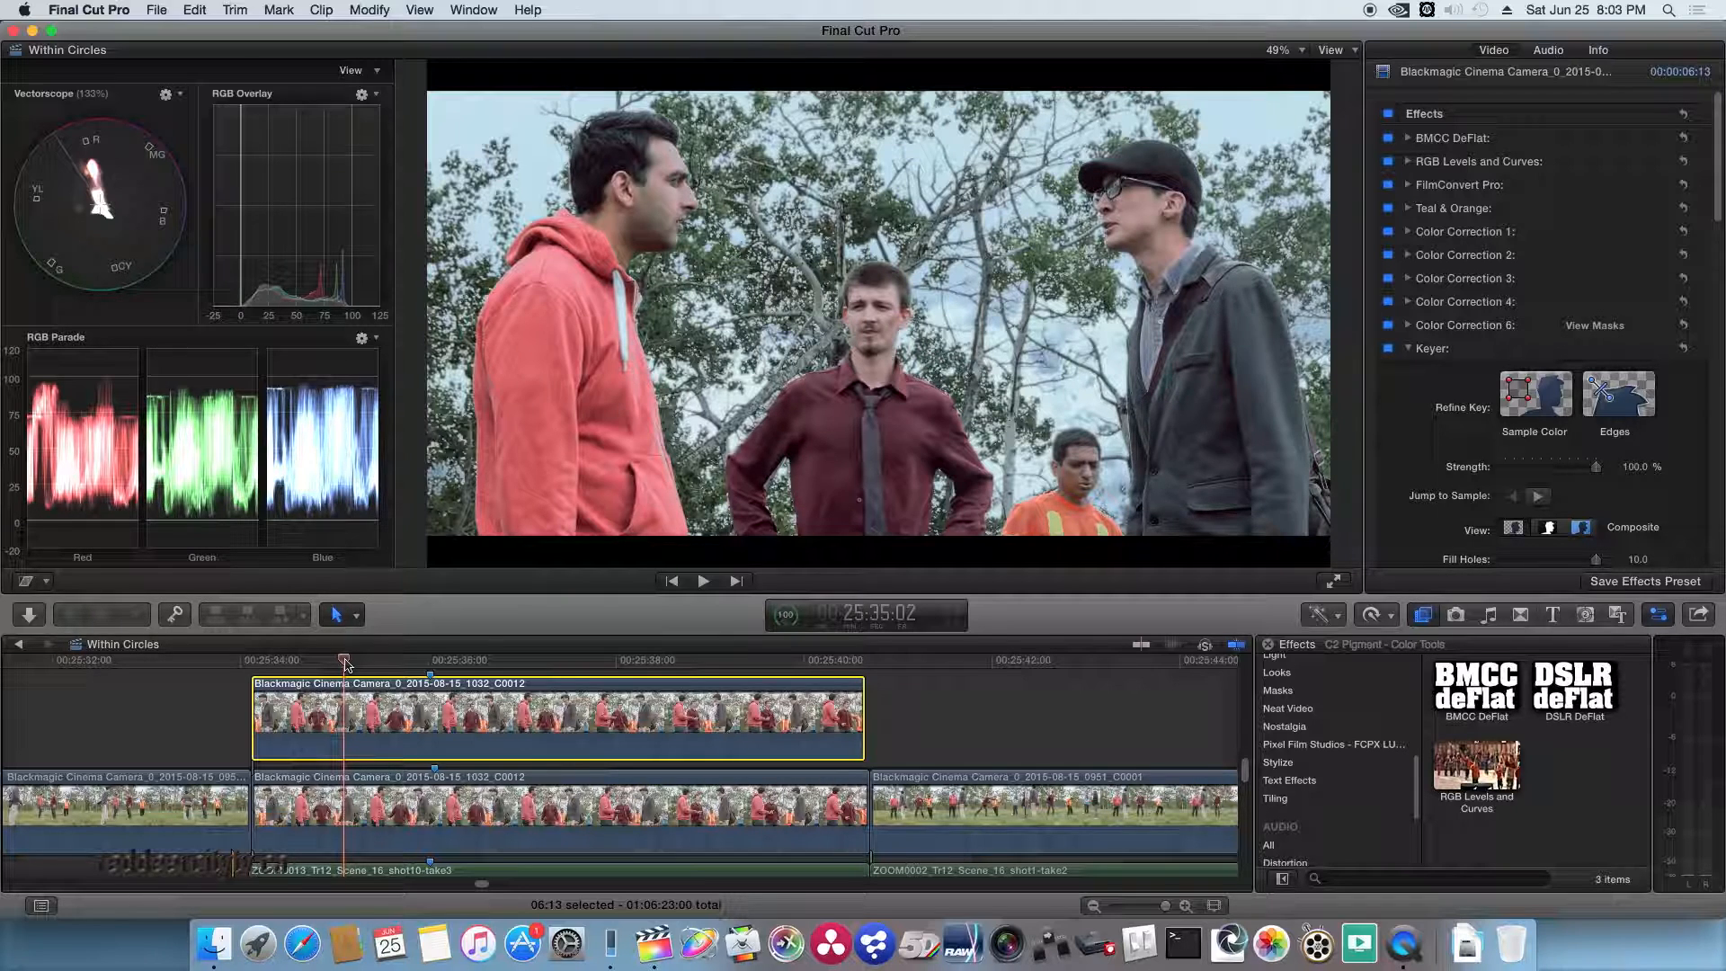
left_click(32, 31)
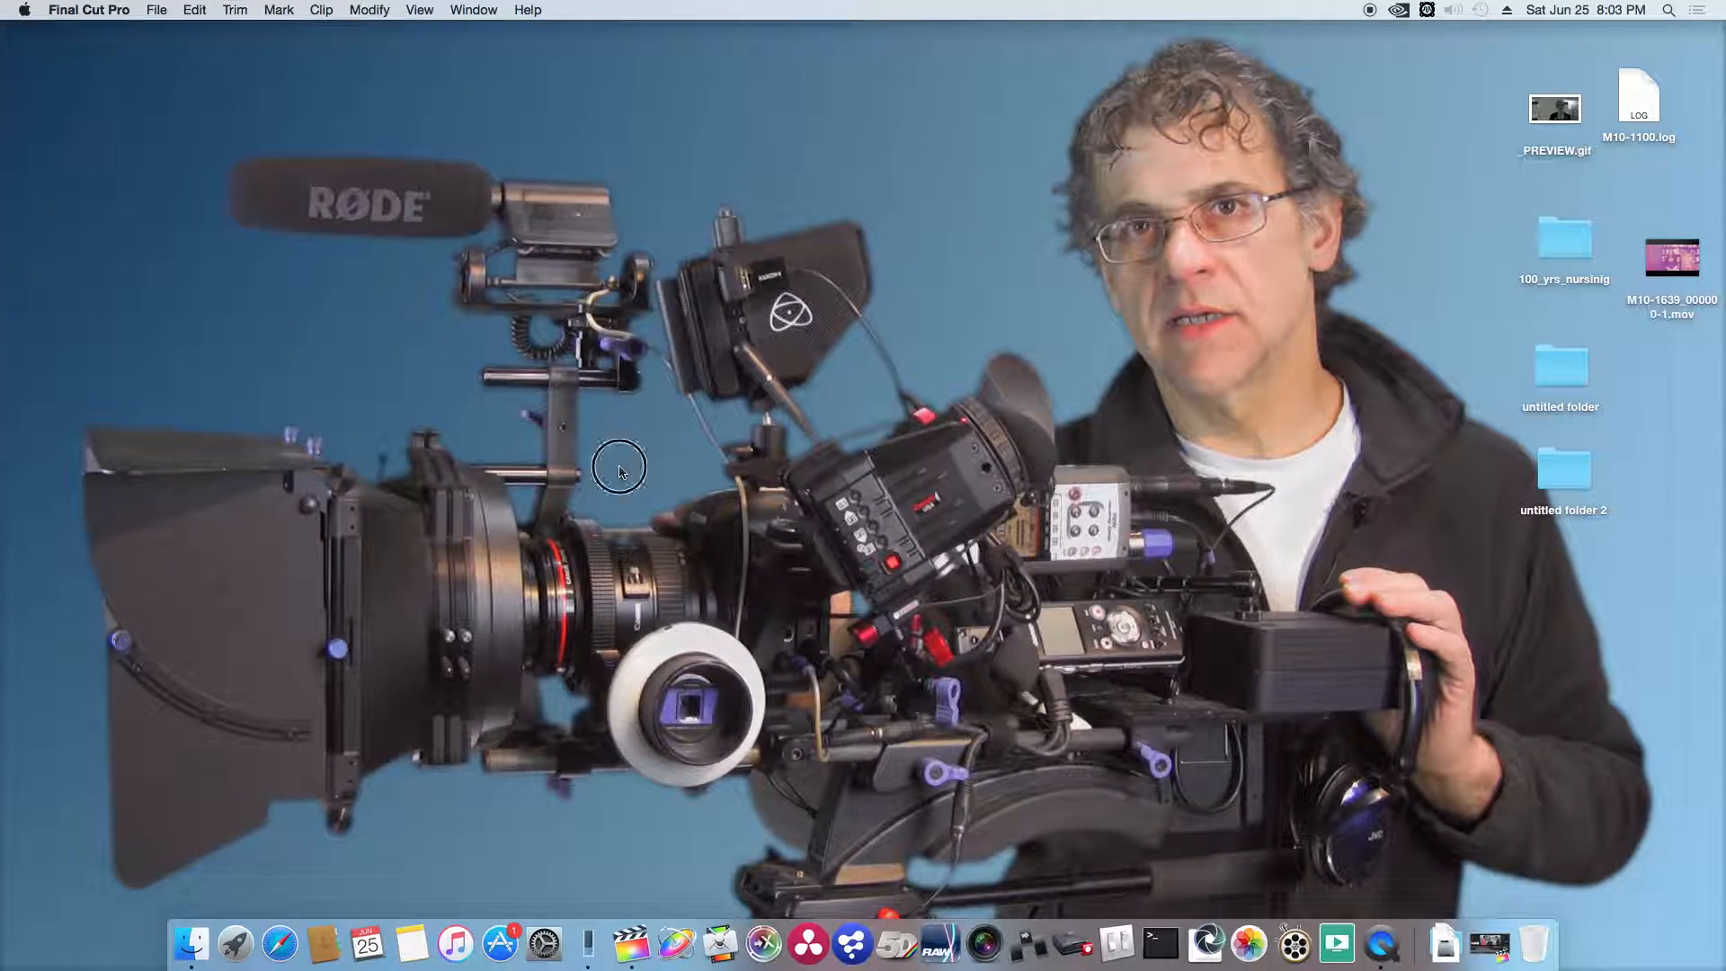